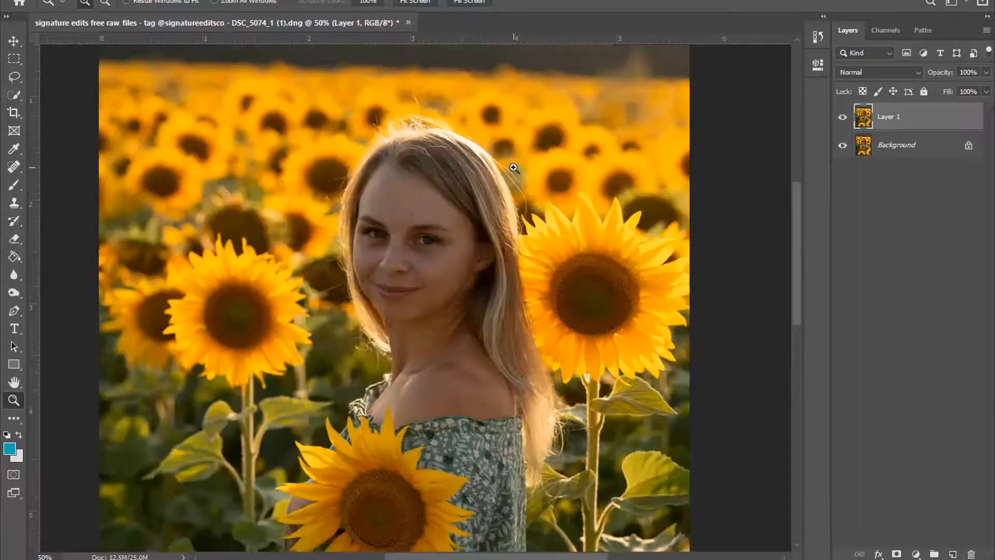
Apply a Brightness/Contrast adjustment to Layer 1 with brightness 46 and contrast 15
key(ctrl+minus)
key(ctrl+minus)
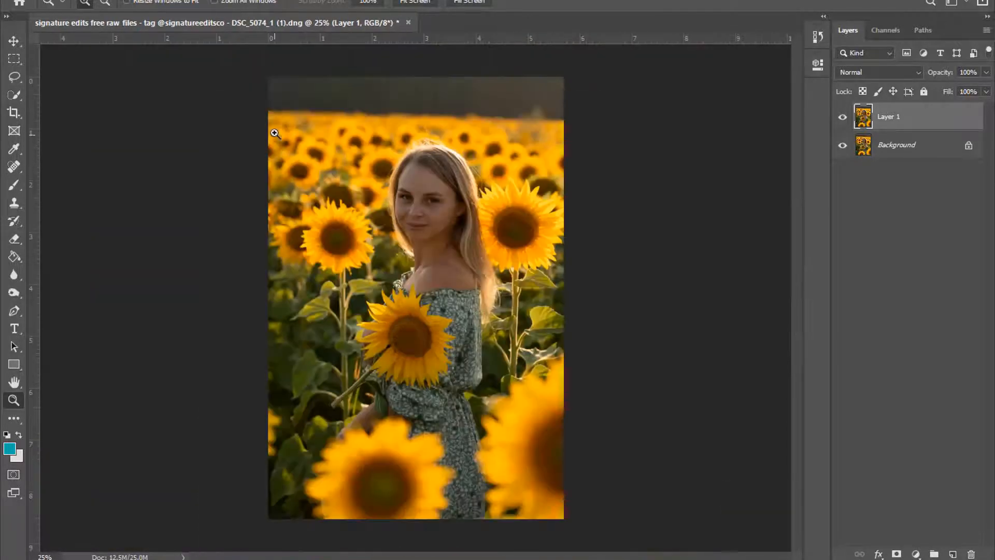
click(104, 2)
mouse_move(109, 10)
click(269, 14)
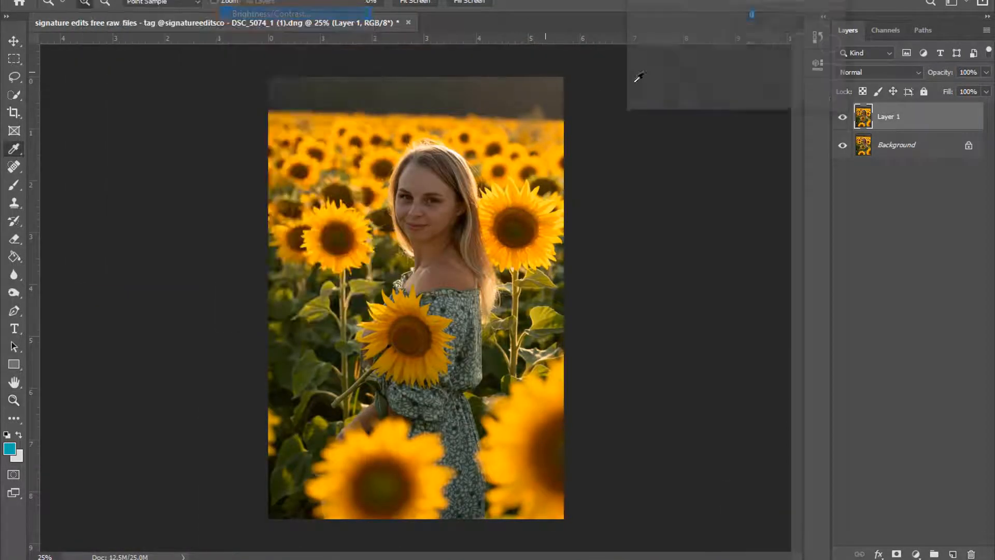
drag(706, 31, 717, 29)
drag(703, 64, 726, 31)
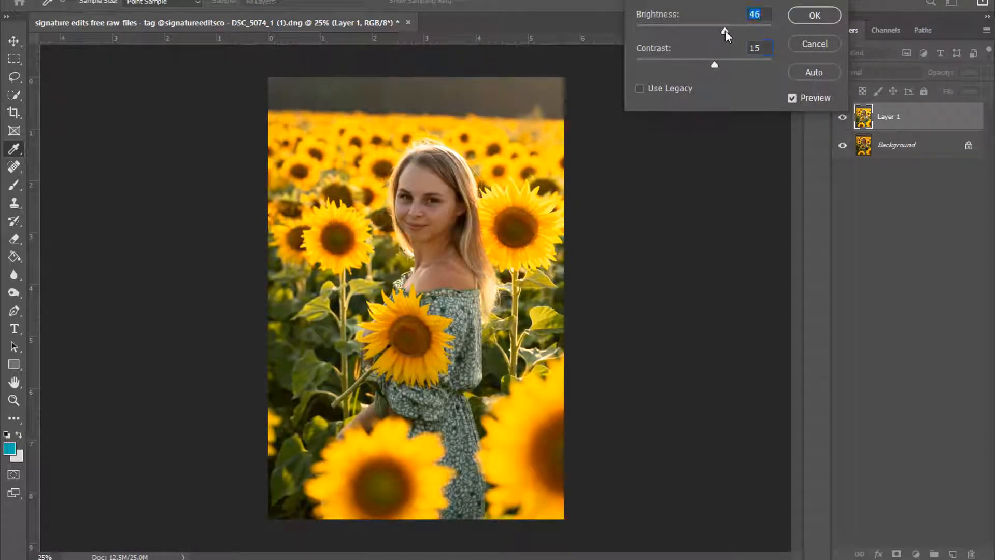
click(810, 16)
key(z)
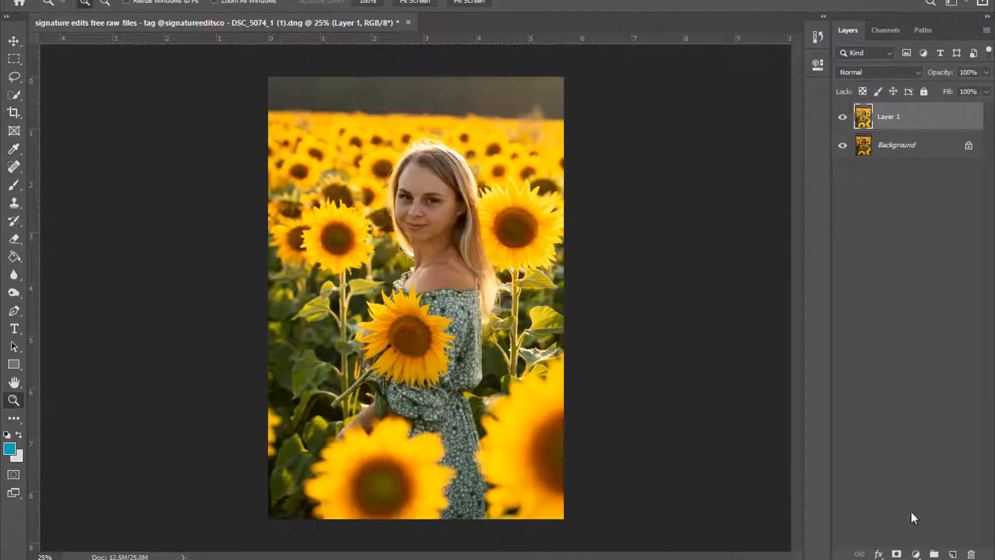
Add a layer mask to Layer 1, load the layer as a selection and invert the mask to black
click(897, 554)
ctrl+click(888, 120)
key(ctrl+i)
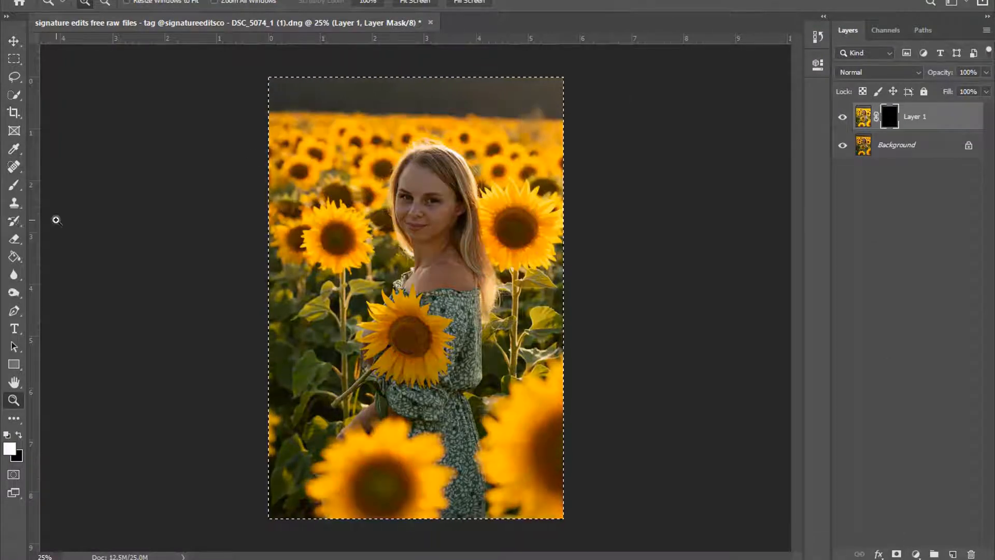
Paint white on Layer 1's mask with the Brush over the woman's face, hair, neck and shoulders
key(b)
key(ctrl+plus)
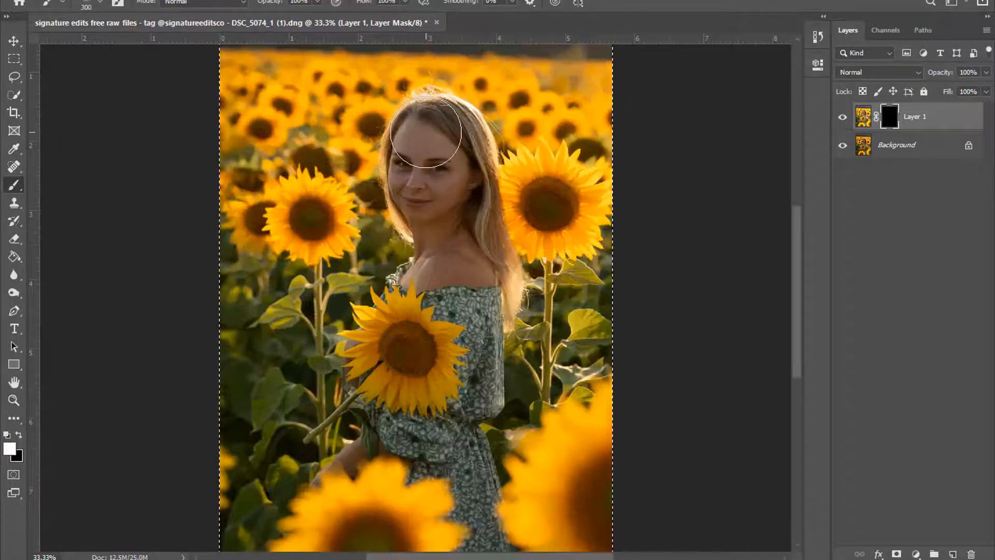
mouse_move(426, 132)
mouse_down()
mouse_move(426, 189)
mouse_move(445, 192)
mouse_move(461, 160)
mouse_move(444, 125)
mouse_move(454, 207)
mouse_move(462, 197)
mouse_move(484, 258)
mouse_move(468, 216)
mouse_move(468, 292)
mouse_move(440, 264)
mouse_move(437, 223)
mouse_move(413, 179)
mouse_move(425, 126)
mouse_move(413, 170)
mouse_move(435, 264)
mouse_move(404, 277)
mouse_move(412, 267)
mouse_move(402, 287)
mouse_move(410, 265)
mouse_move(394, 276)
mouse_move(437, 282)
mouse_move(448, 252)
mouse_move(468, 292)
mouse_up()
key(bracketleft)
key(bracketleft)
key(bracketleft)
key(bracketleft)
key(bracketleft)
key(bracketleft)
key(bracketleft)
key(bracketleft)
key(bracketleft)
key(bracketleft)
key(bracketleft)
key(bracketright)
key(bracketright)
key(bracketright)
key(bracketright)
key(bracketright)
key(bracketright)
key(bracketright)
key(bracketright)
key(bracketright)
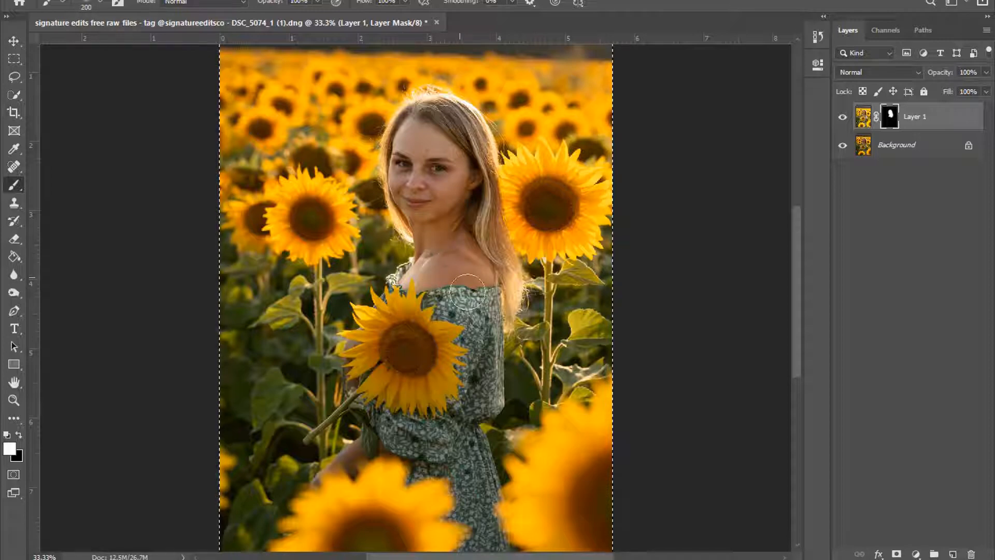
Refine Layer 1's mask with a smaller brush along the dress neckline beside the held sunflower
key(bracketleft)
key(bracketleft)
key(bracketleft)
key(bracketleft)
key(bracketleft)
key(bracketleft)
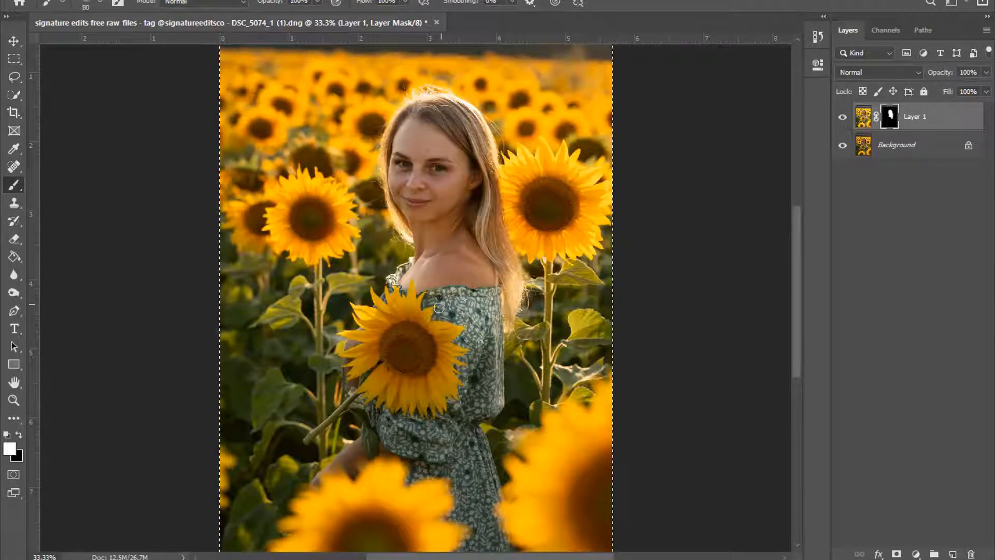
key(bracketleft)
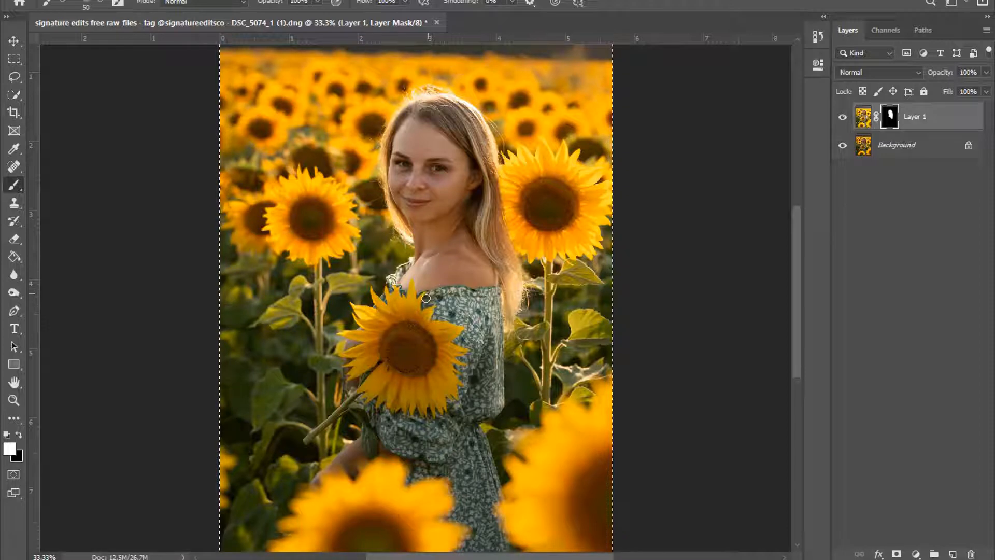
key(bracketleft)
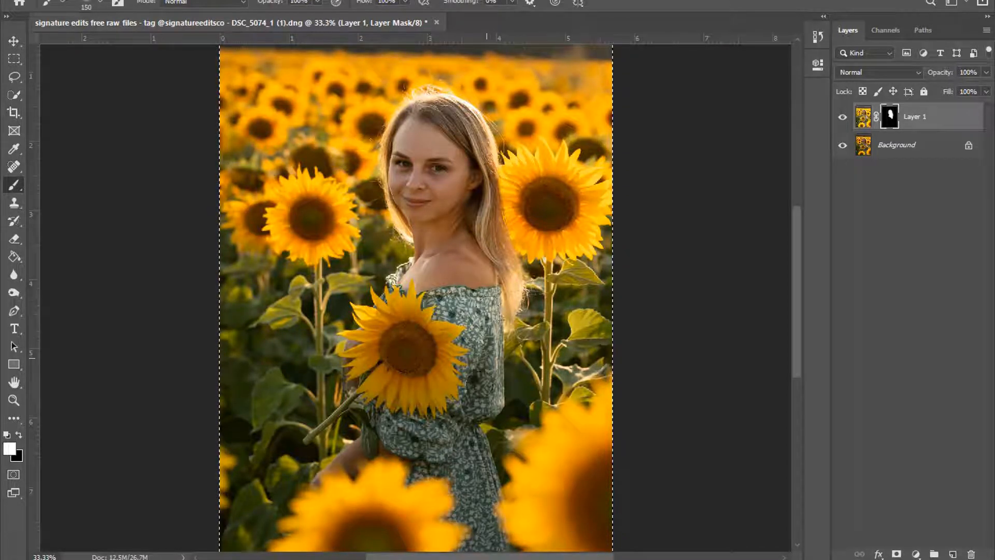
Paint white on Layer 1's mask over the upper dress and sleeve, reducing the brush to 50 px for the edges
scroll(488, 332, down, 2)
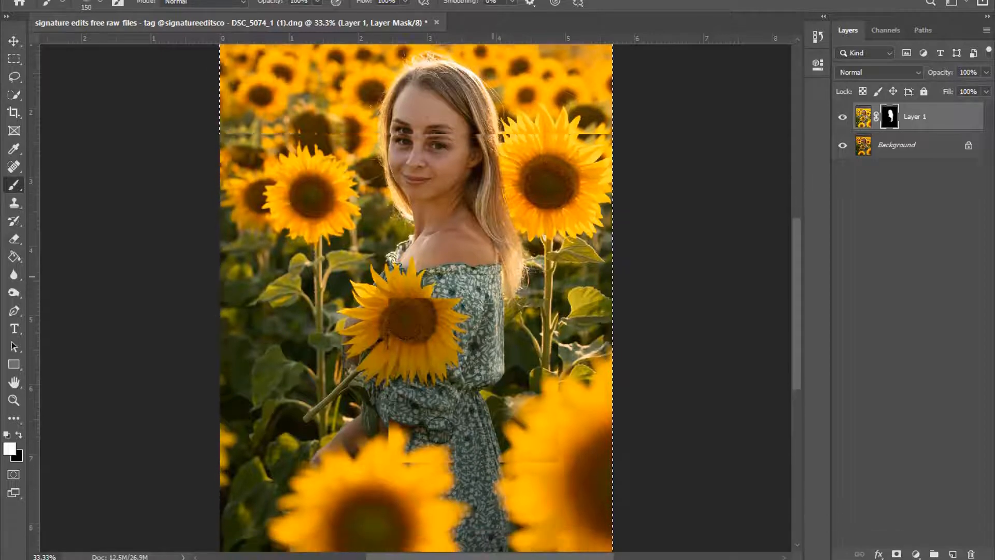
key(bracketleft)
key(bracketleft)
key(bracketleft)
key(bracketleft)
key(bracketleft)
key(bracketleft)
key(bracketleft)
key(bracketleft)
key(bracketleft)
key(bracketleft)
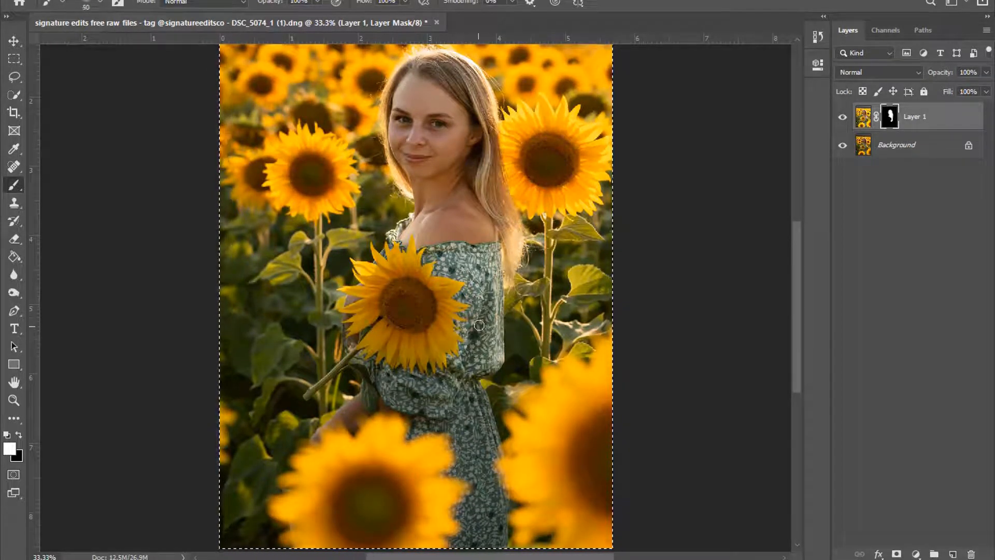
Reveal the brightening on the held sunflower by painting Layer 1's mask with a large brush of about 300 px
key(bracketright)
key(bracketright)
key(bracketright)
key(bracketright)
key(bracketright)
key(bracketright)
key(bracketright)
key(bracketright)
key(bracketright)
key(bracketright)
key(bracketright)
mouse_move(390, 354)
mouse_down()
mouse_move(435, 390)
mouse_move(367, 347)
mouse_move(377, 280)
mouse_move(372, 345)
mouse_move(435, 306)
mouse_move(445, 334)
mouse_move(403, 281)
mouse_up()
key(bracketright)
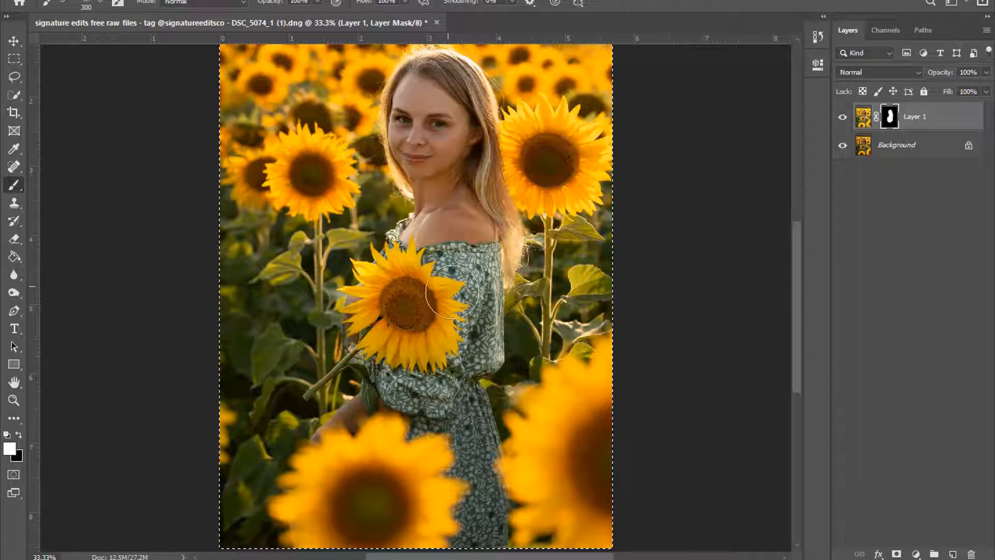
Paint white on Layer 1's mask over the waist and skirt of the dress with a medium brush
key(bracketleft)
key(bracketleft)
key(bracketleft)
key(bracketleft)
key(bracketleft)
mouse_move(419, 416)
mouse_down()
mouse_move(431, 425)
mouse_move(462, 409)
mouse_move(484, 519)
mouse_up()
key(bracketright)
key(bracketright)
key(bracketright)
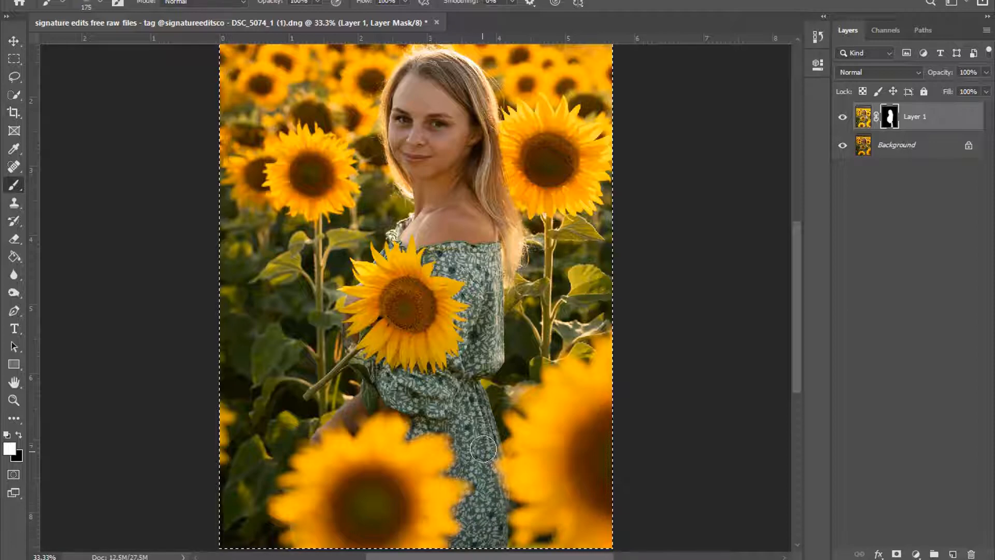
key(bracketright)
key(bracketright)
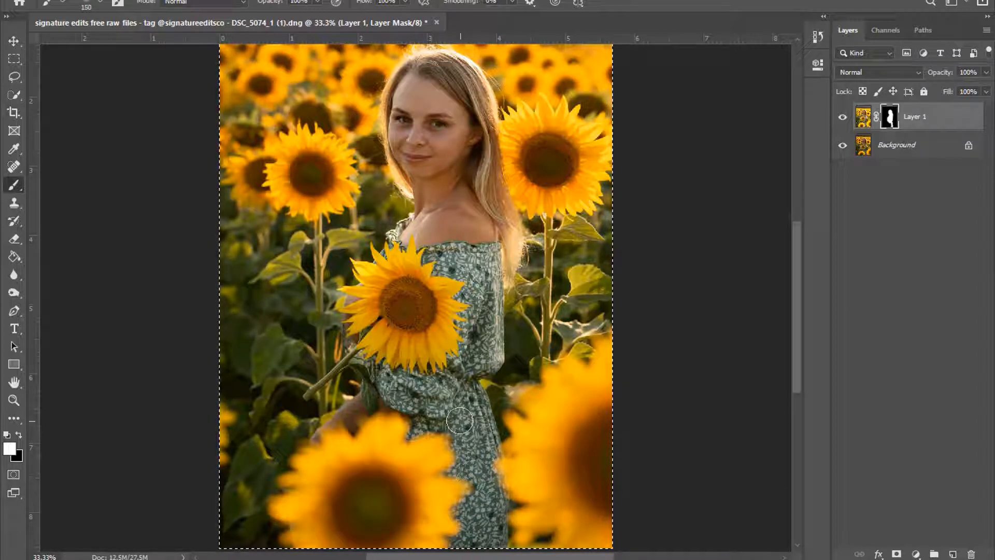
Toggle Layer 1's visibility to compare the portrait before and after the masked brightening
click(843, 117)
click(843, 117)
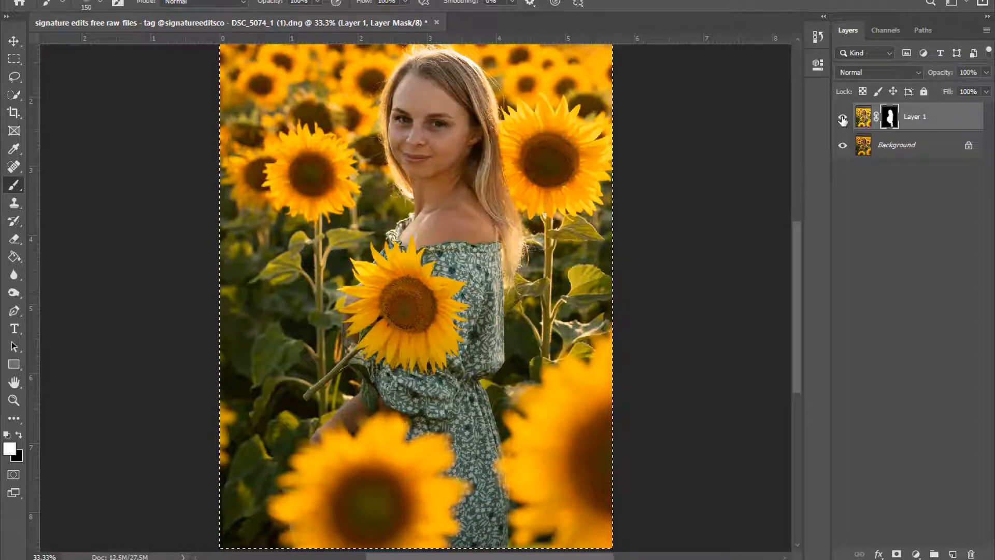
click(842, 117)
click(842, 117)
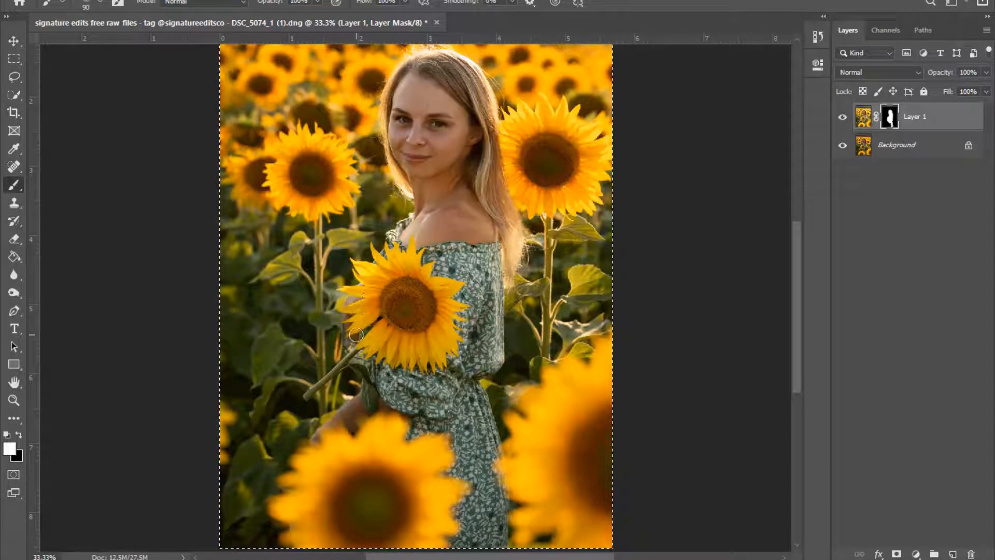
Paint white on Layer 1's mask over the forearm and hand with a small brush of about 50 px
key(bracketleft)
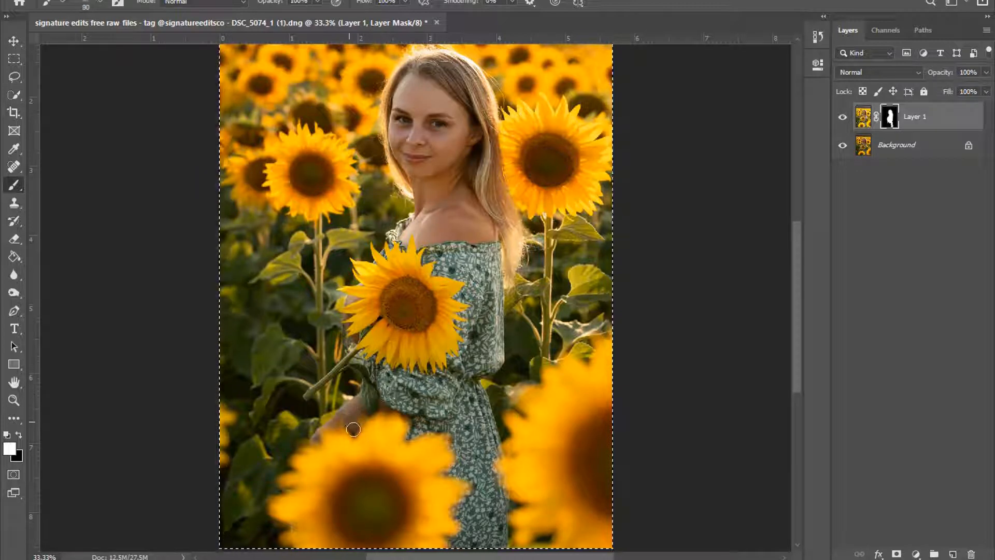
key(bracketleft)
key(bracketleft)
key(bracketleft)
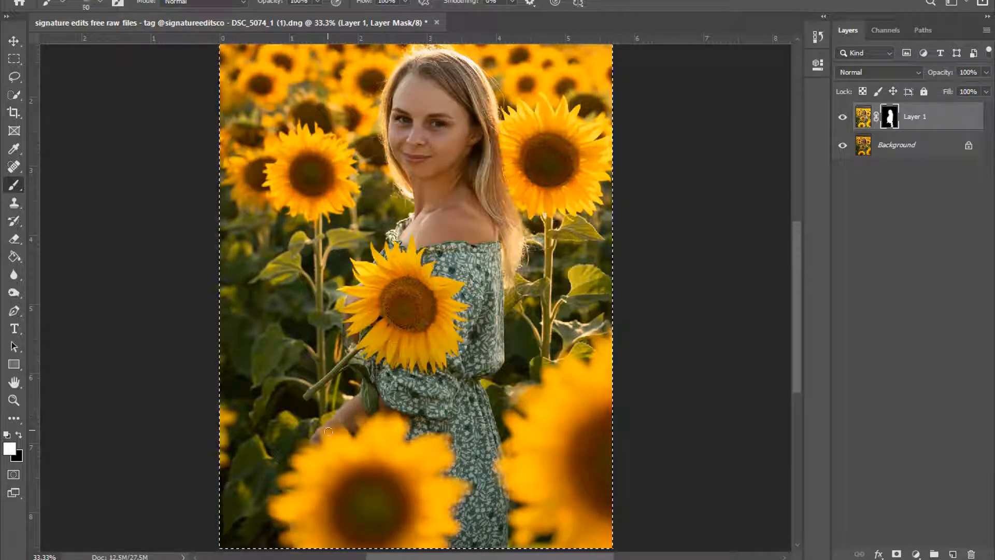
drag(326, 435, 316, 440)
Duplicate Layer 1 together with its mask
scroll(394, 362, up, 2)
click(863, 118)
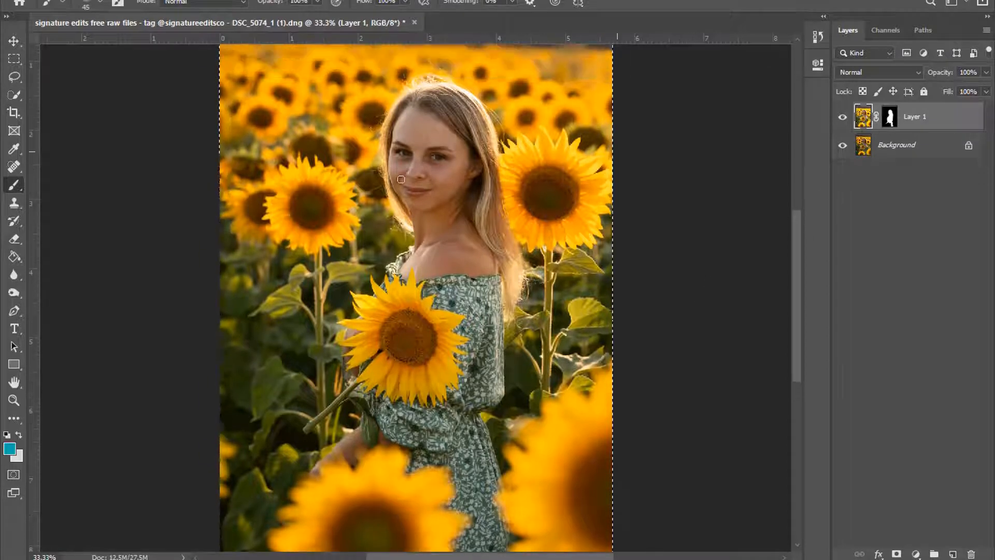
scroll(409, 186, up, 3)
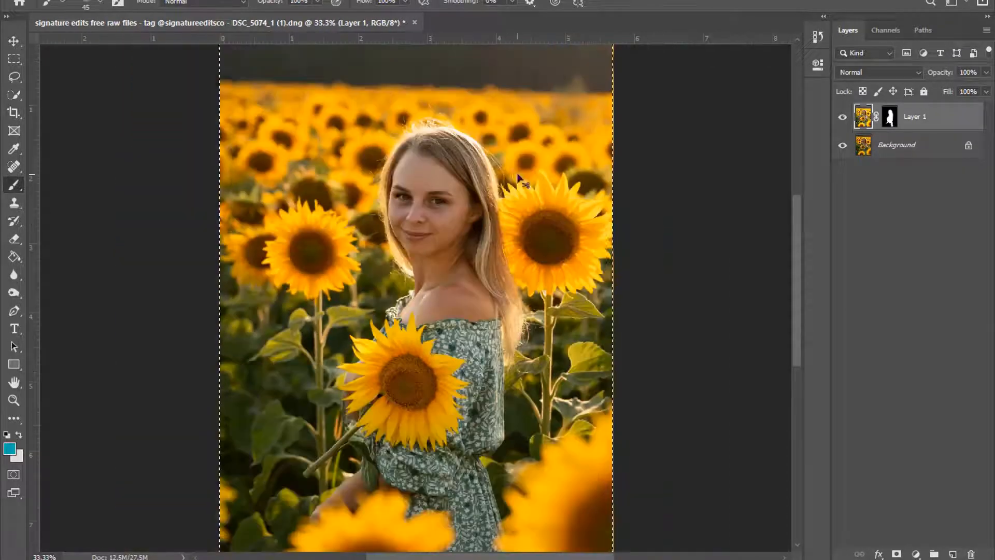
drag(928, 122, 953, 554)
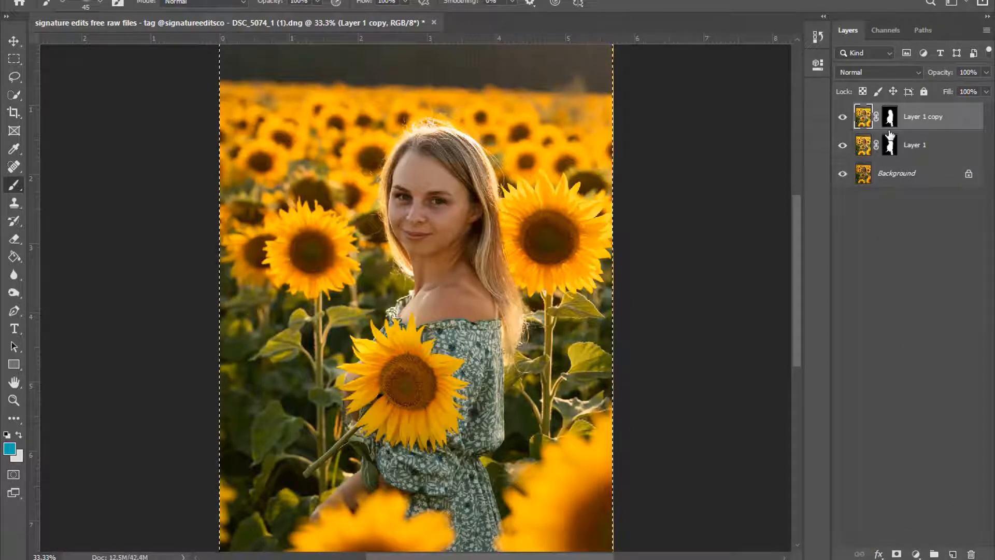
Apply a Brightness/Contrast adjustment with brightness 34 to Layer 1 copy, checking it against the preview
click(841, 118)
key(alt+i)
mouse_move(101, 9)
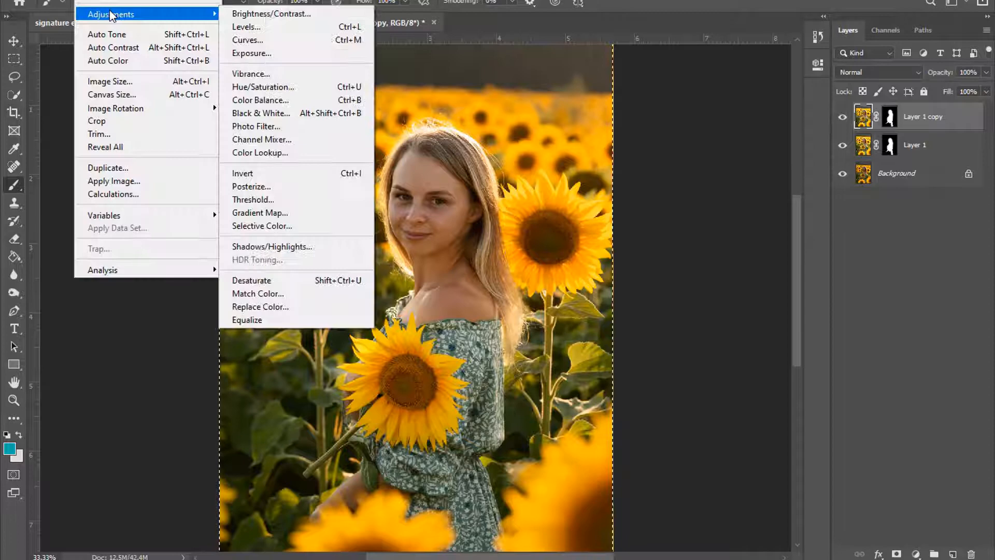
click(274, 13)
drag(706, 27, 714, 28)
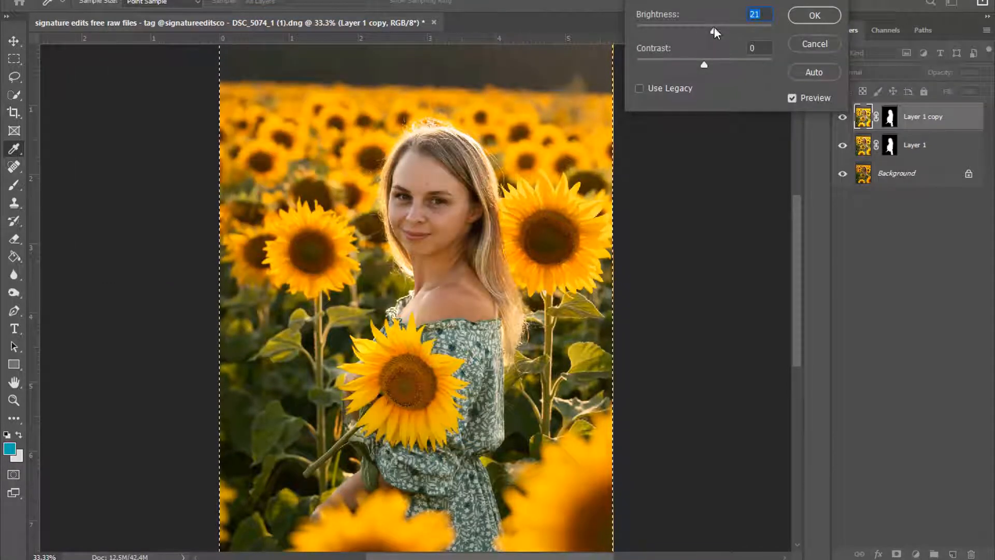
click(792, 98)
click(792, 98)
click(792, 98)
click(792, 98)
click(719, 30)
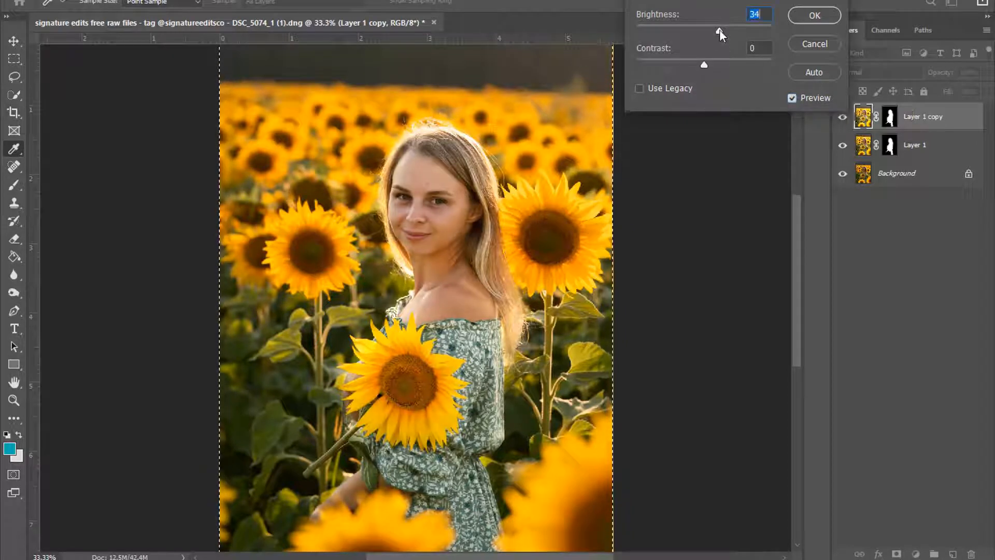
click(813, 16)
Erase the held sunflower from Layer 1 copy's mask with the Eraser at about 150 px and smaller
key(e)
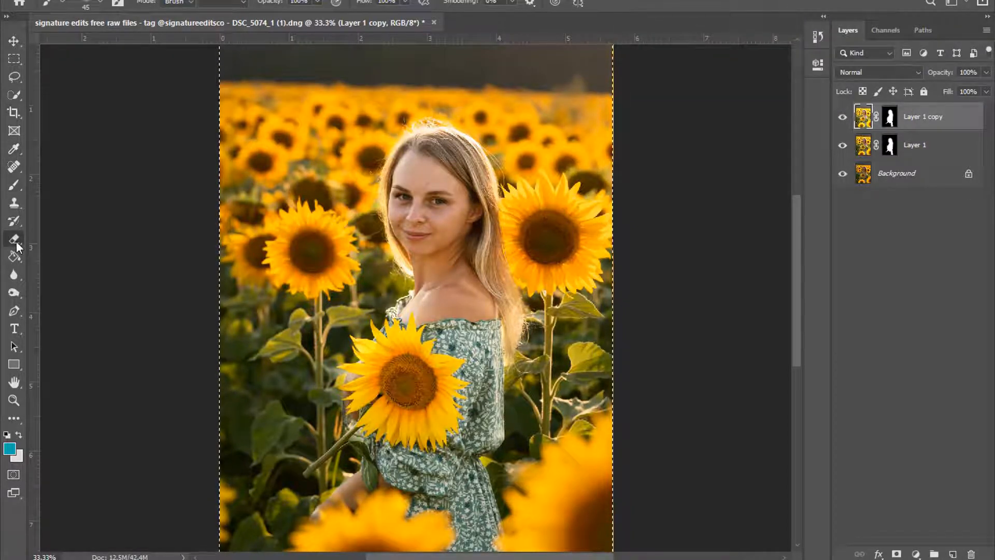
scroll(415, 298, down, 1)
click(890, 118)
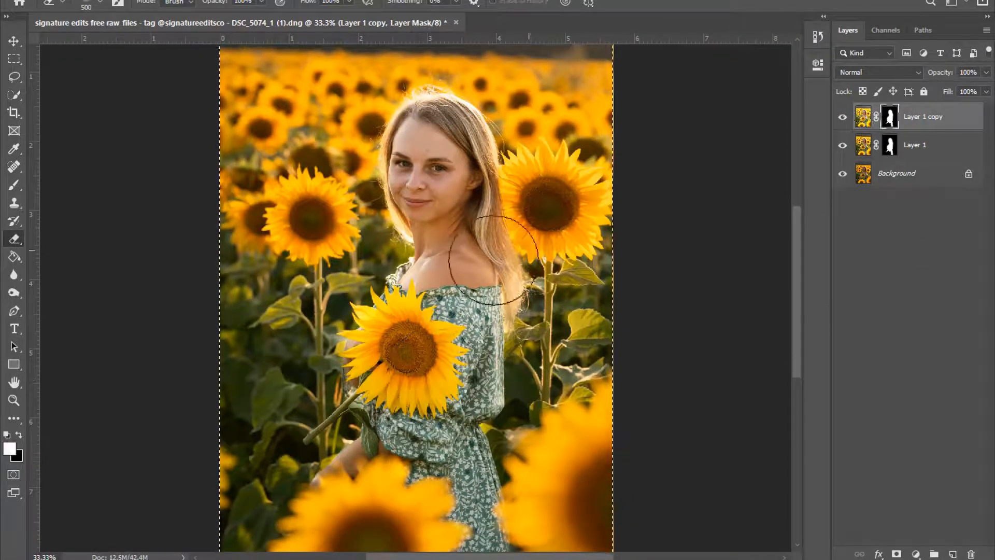
key(bracketleft)
key(bracketleft)
key(bracketleft)
mouse_move(379, 333)
mouse_down()
mouse_move(412, 389)
mouse_move(435, 381)
mouse_move(412, 344)
mouse_up()
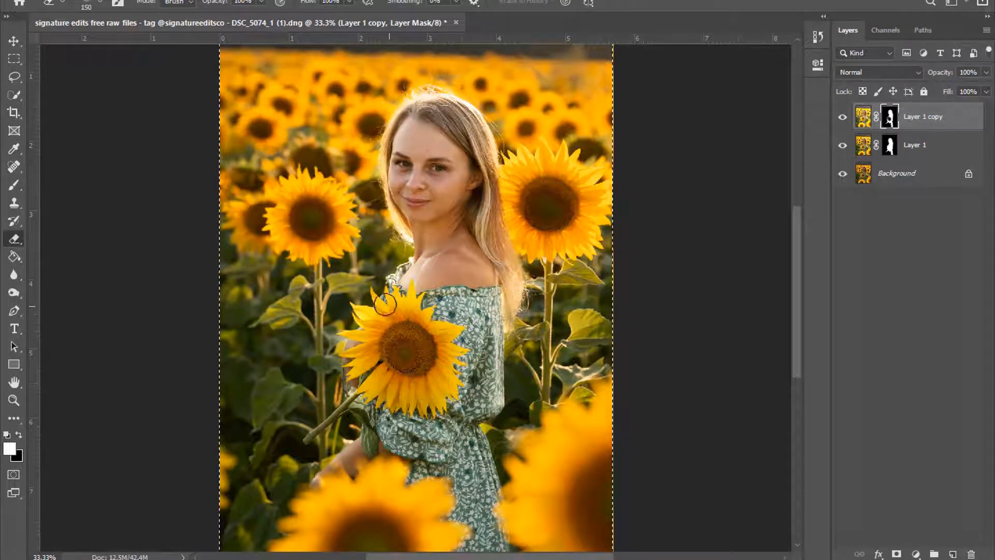
key(bracketleft)
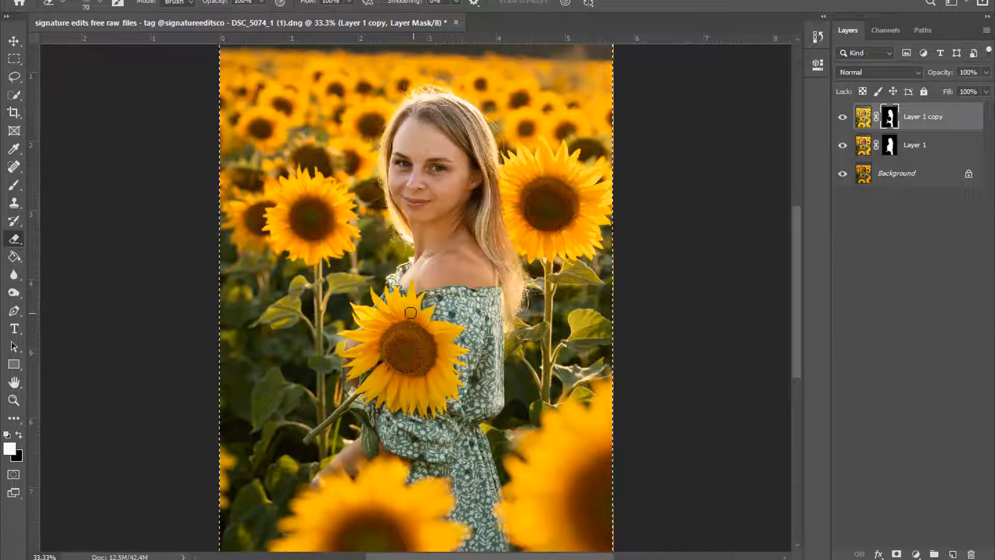
Toggle Layer 1 copy's visibility to compare the second brightening pass
click(843, 117)
click(843, 117)
click(843, 117)
click(843, 117)
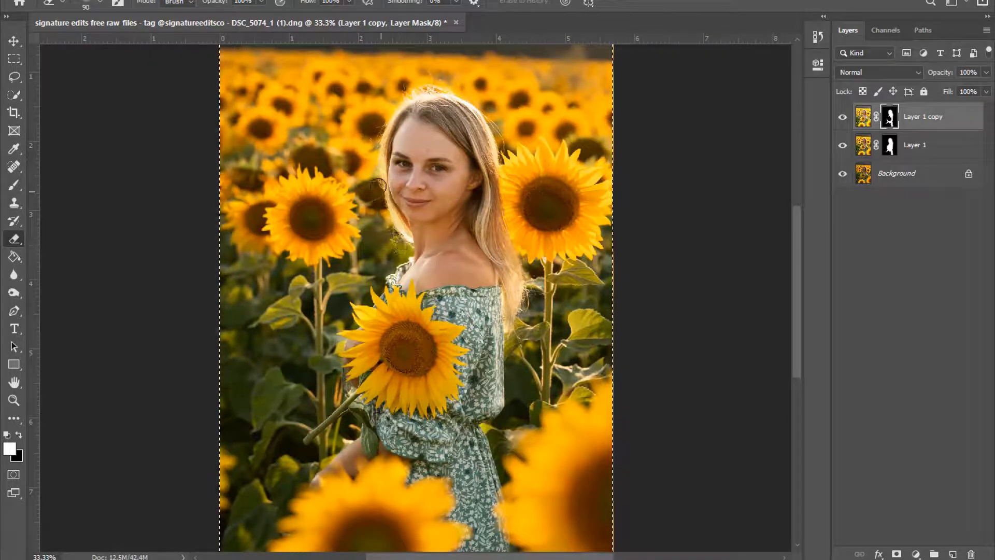
Erase Layer 1 copy's mask along the outer edge of the woman's long hair with a larger eraser
key(bracketright)
key(bracketright)
drag(489, 109, 539, 304)
key(bracketright)
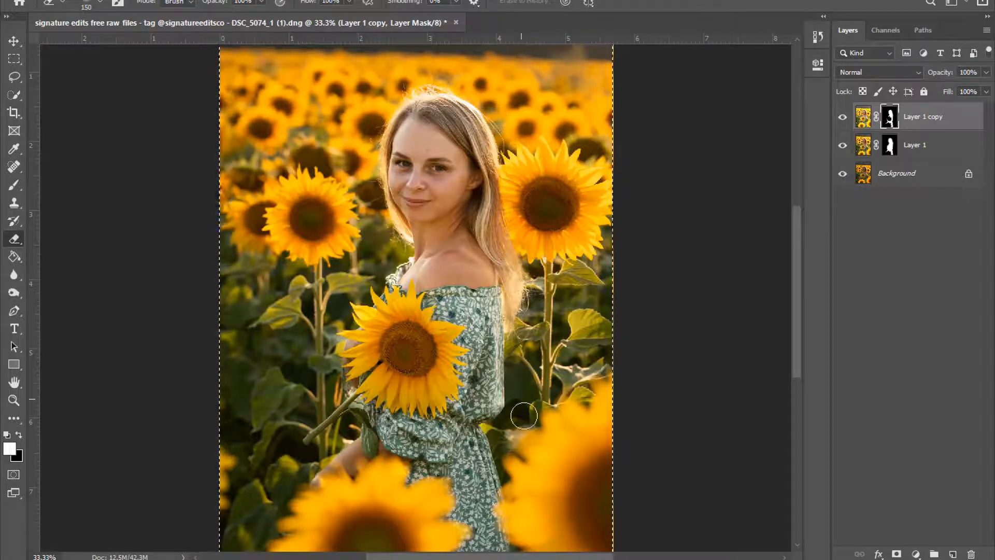
Target Layer 1 copy's image, compare it with the layer hidden, and erase its pixels around the top of the hair
click(863, 116)
click(842, 118)
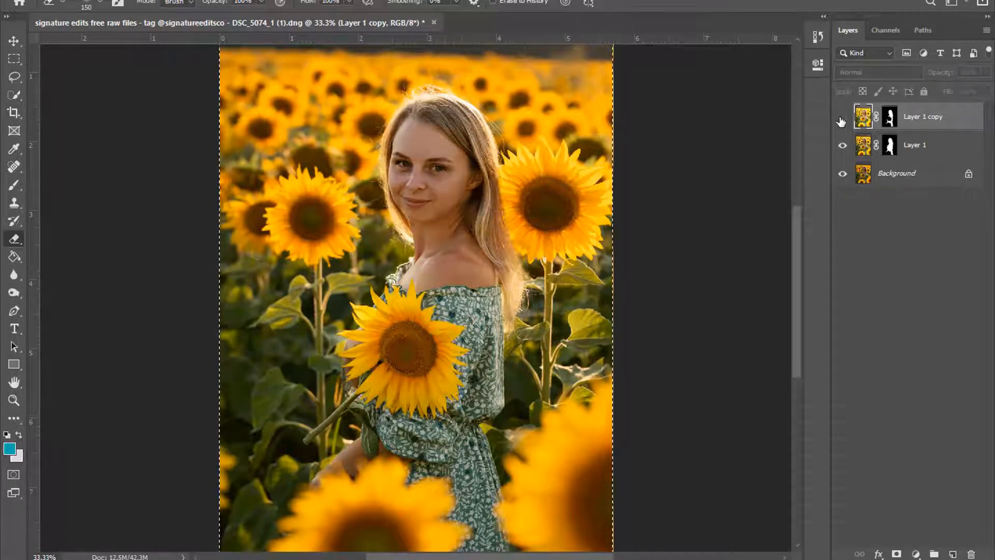
click(843, 118)
mouse_move(414, 92)
mouse_down()
mouse_move(463, 93)
mouse_move(517, 172)
mouse_up()
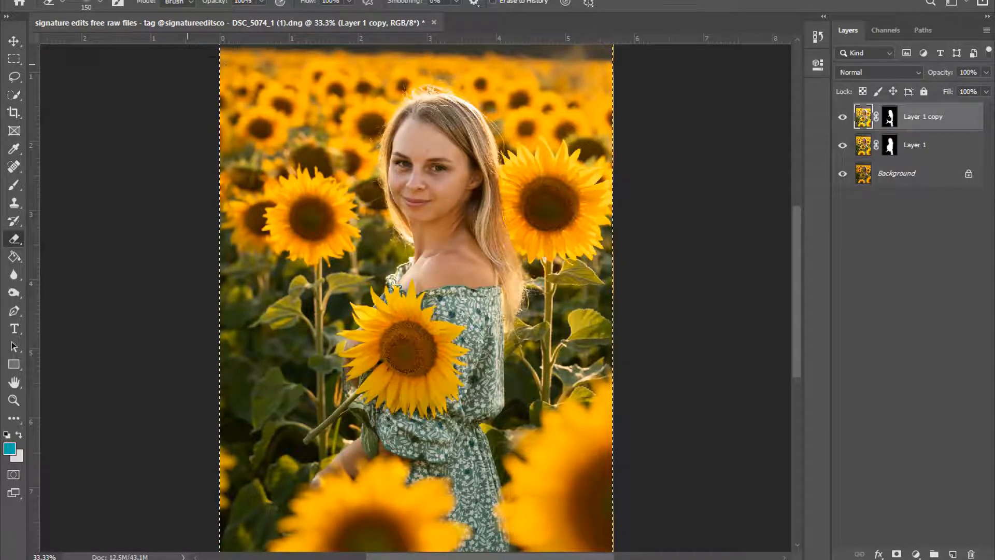
click(95, 1)
mouse_move(107, 16)
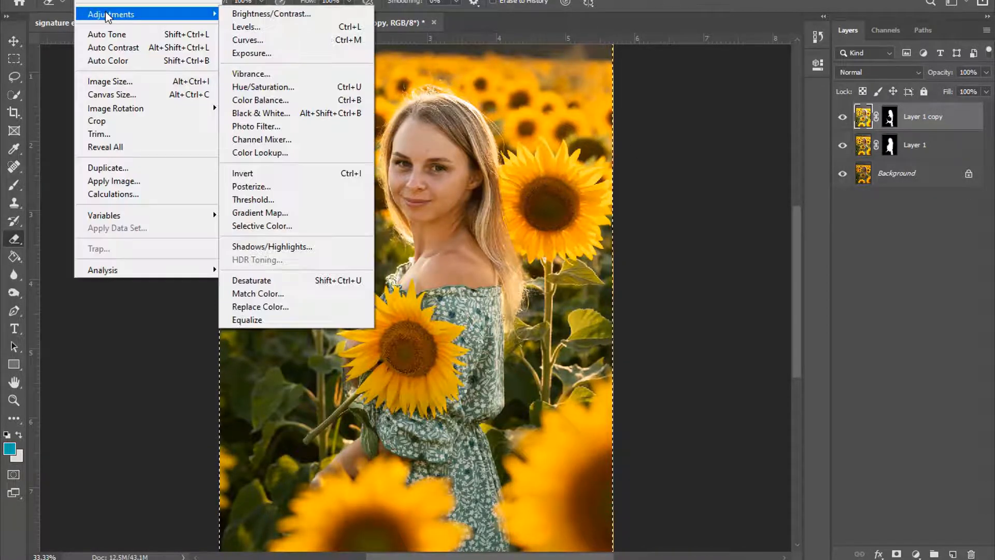
key(Escape)
Duplicate the Background layer and merge the duplicate with Layer 1 and Layer 1 copy into one layer
click(917, 176)
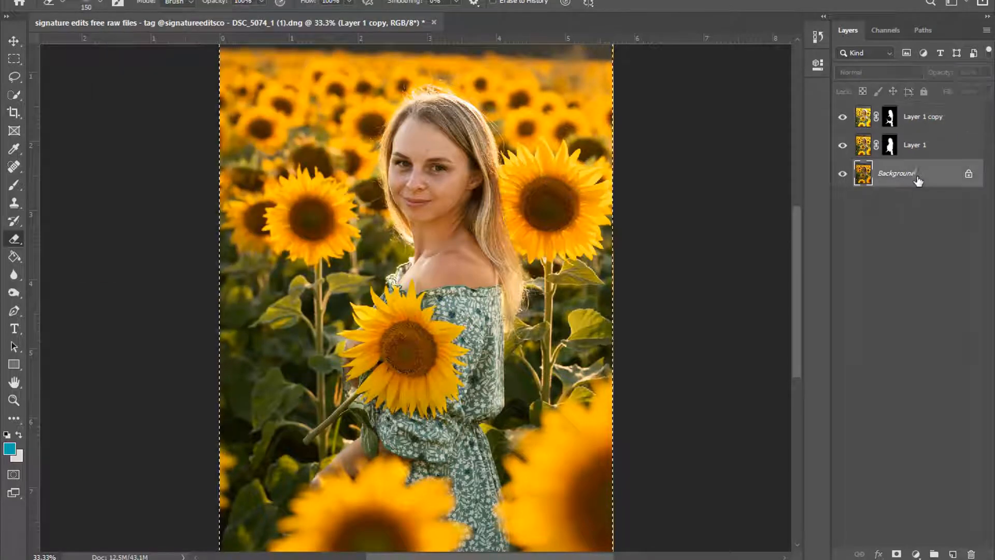
key(ctrl+j)
shift+click(927, 118)
right_click(927, 117)
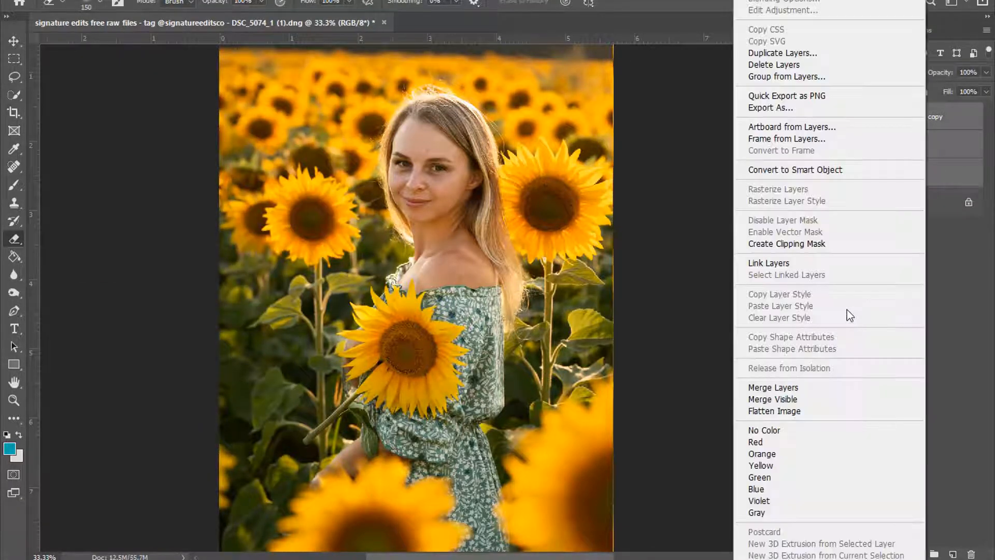
click(798, 387)
Toggle the merged layer's visibility to compare the brightened woman with the original Background
click(843, 118)
click(842, 120)
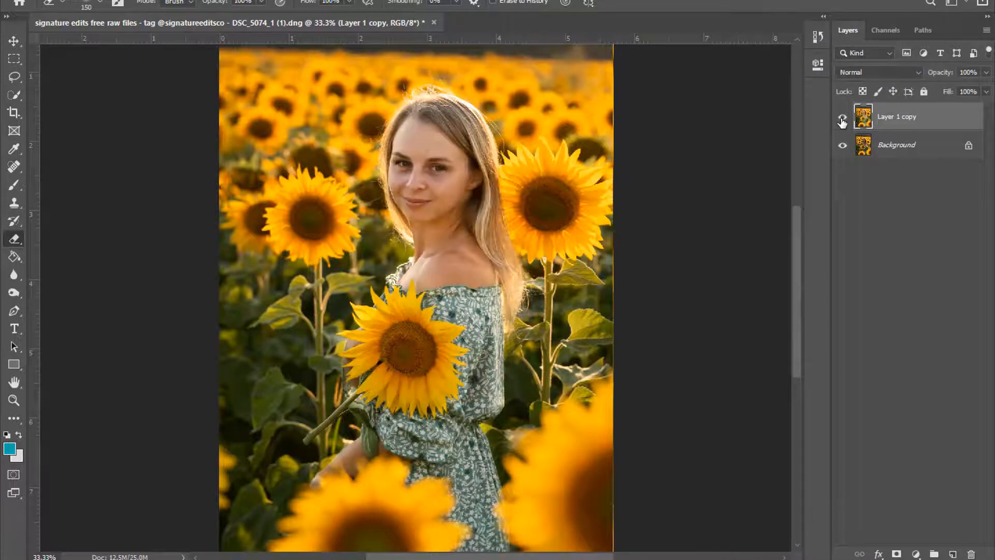
click(842, 119)
click(843, 119)
click(842, 120)
click(843, 119)
Duplicate the merged layer and, in Curves, set the red channel's highlight point to about 189/195 and shadow point to 61/56 (input/output)
key(ctrl+j)
click(111, 2)
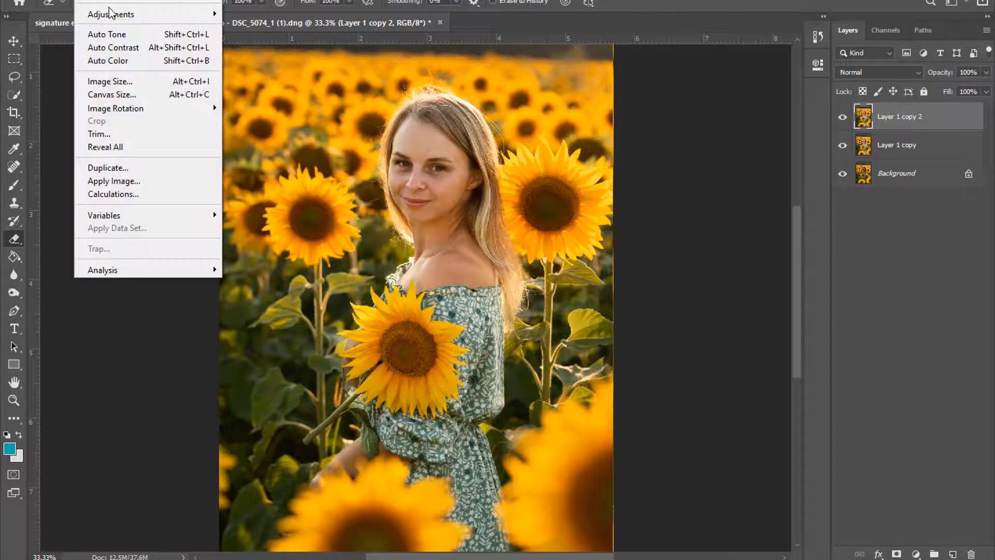
mouse_move(111, 11)
click(280, 40)
drag(306, 1, 944, 0)
click(798, 32)
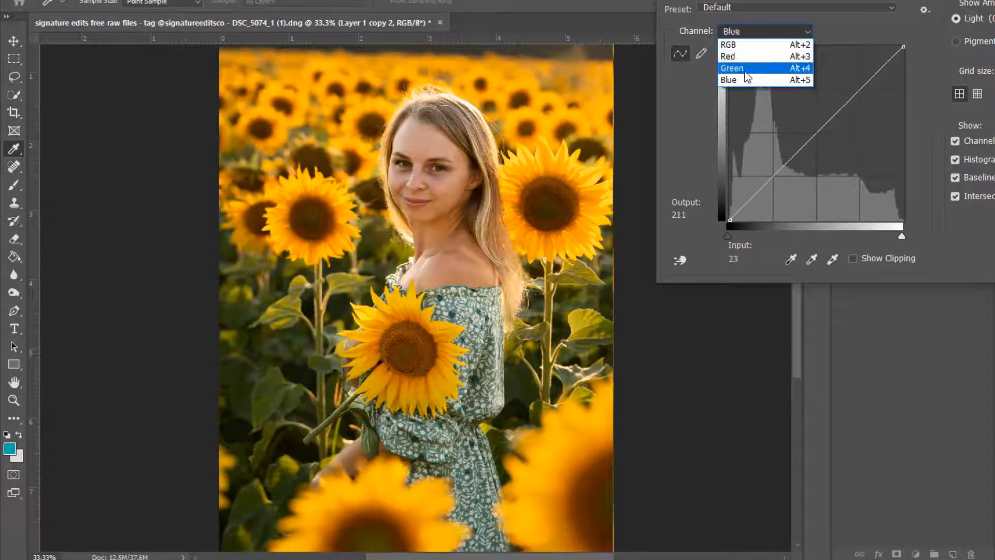
click(736, 43)
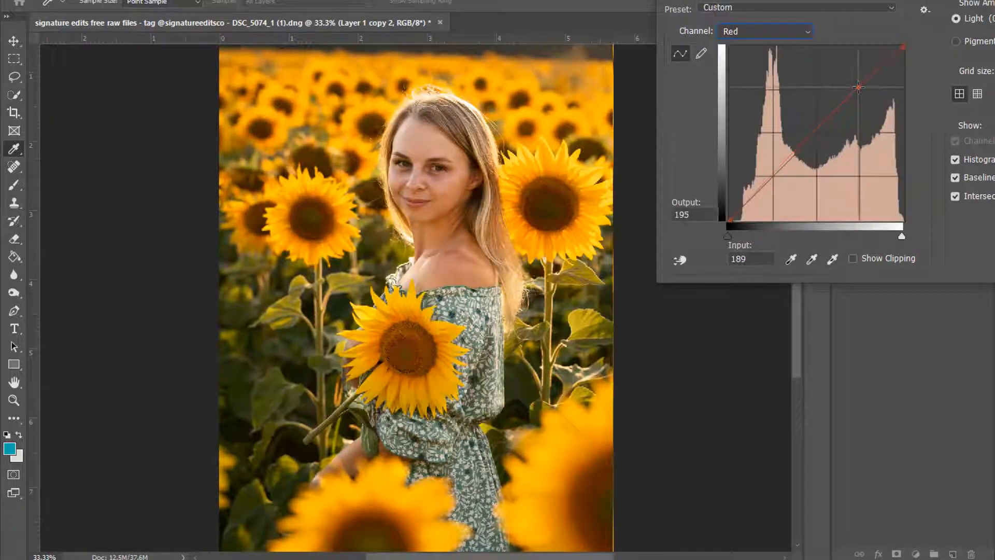
click(859, 87)
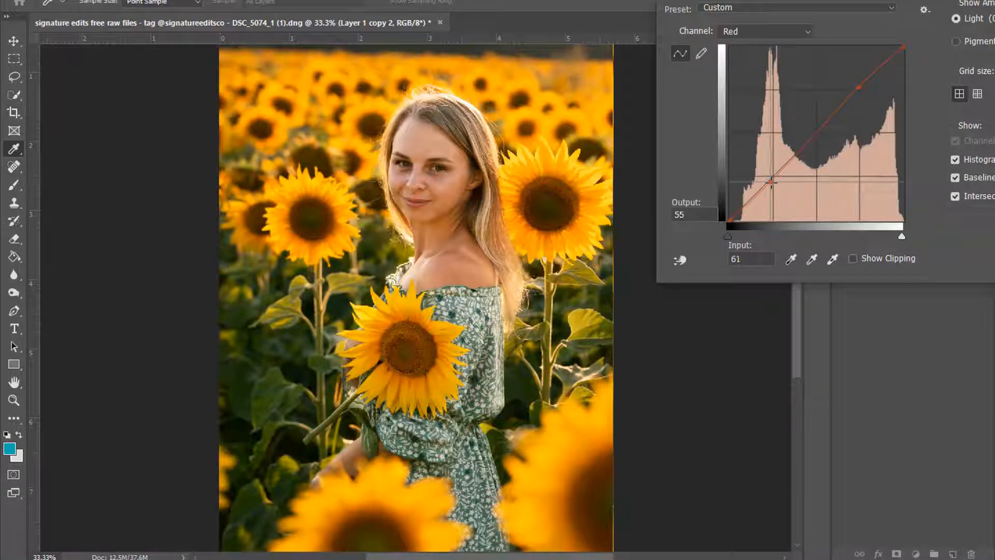
drag(772, 183, 771, 182)
Raise the blue channel's highlights slightly and lift its shadow point to about input 57, output 69
click(764, 31)
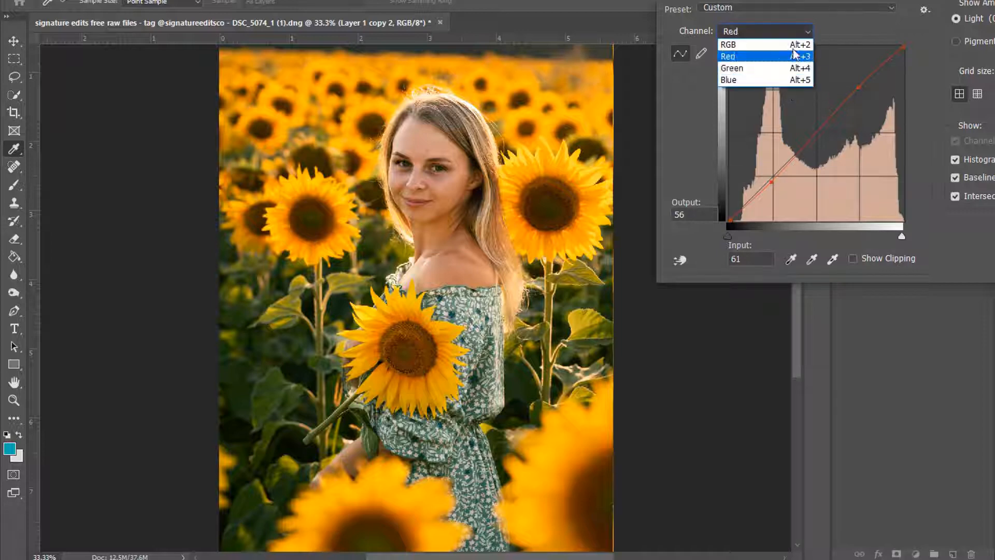
click(741, 80)
drag(859, 93, 858, 87)
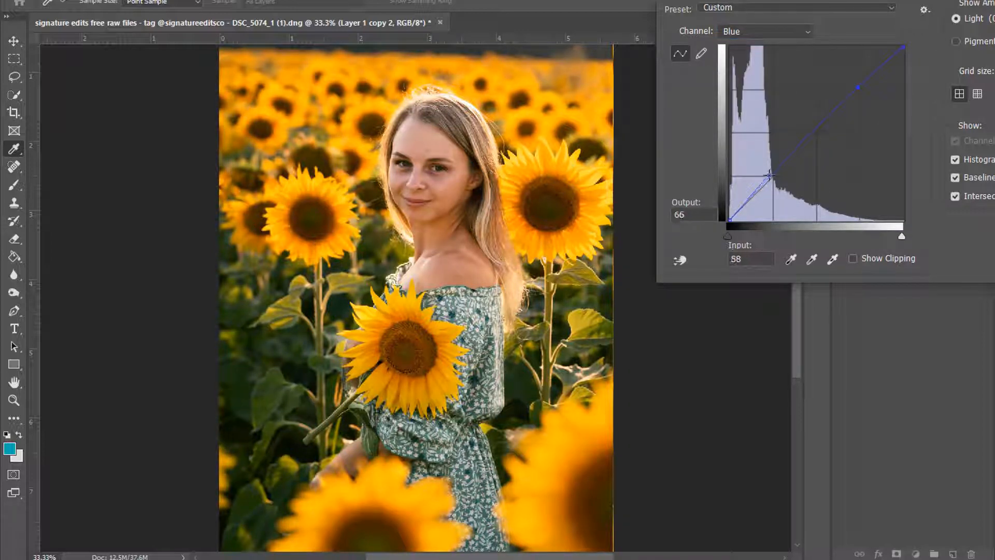
drag(769, 175, 768, 172)
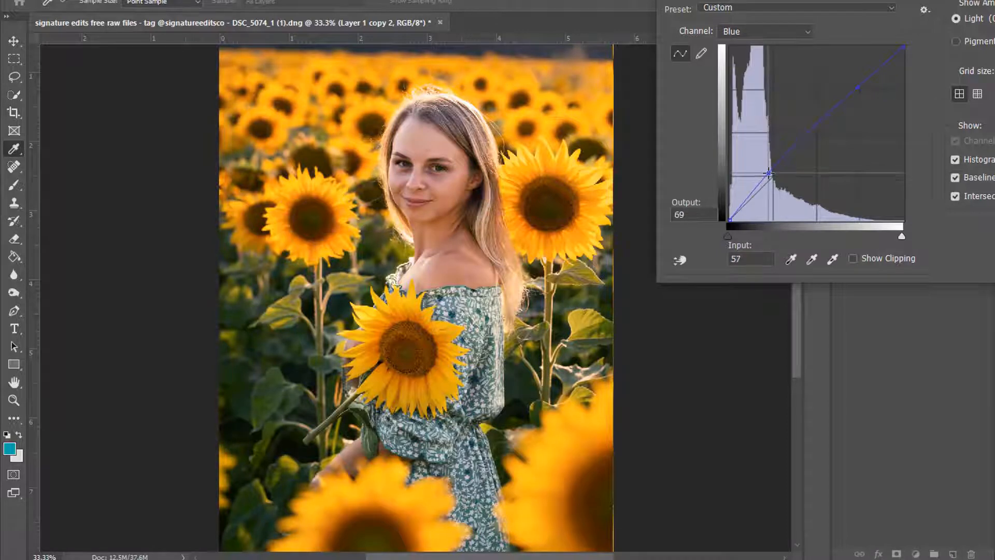
Raise the green channel's curve to about 187/192 in the highlights and 62/66 in the shadows (input/output), and apply Curves
click(764, 31)
click(762, 60)
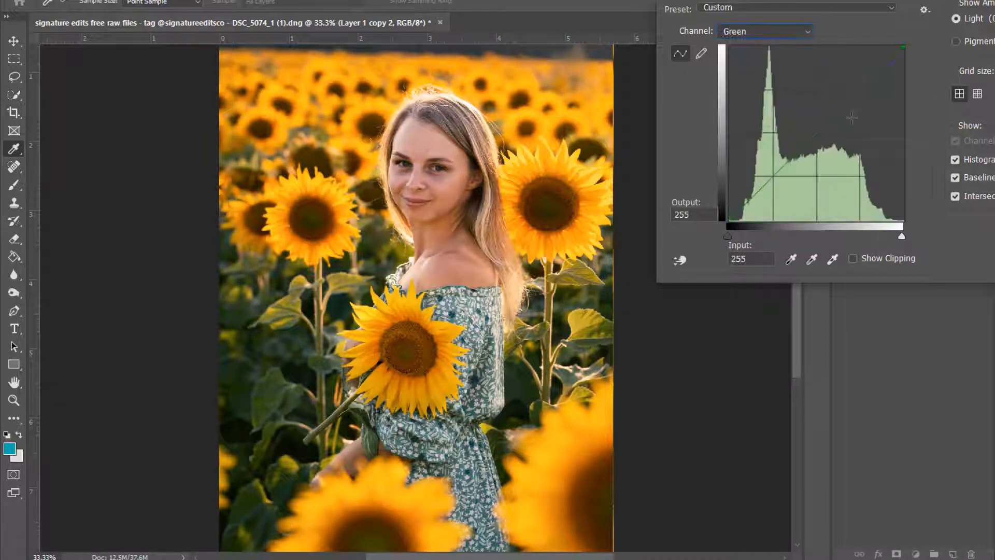
click(858, 90)
drag(858, 89, 857, 90)
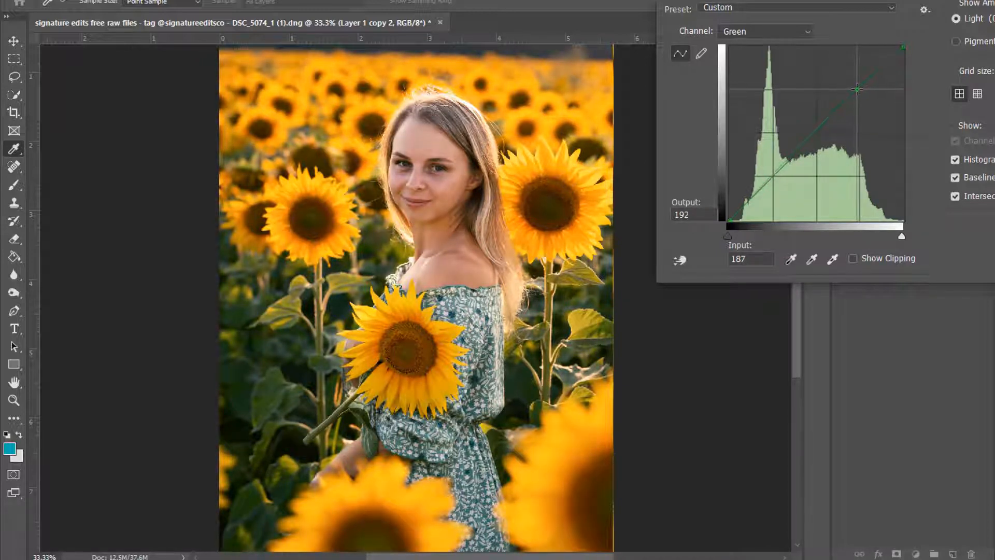
click(772, 178)
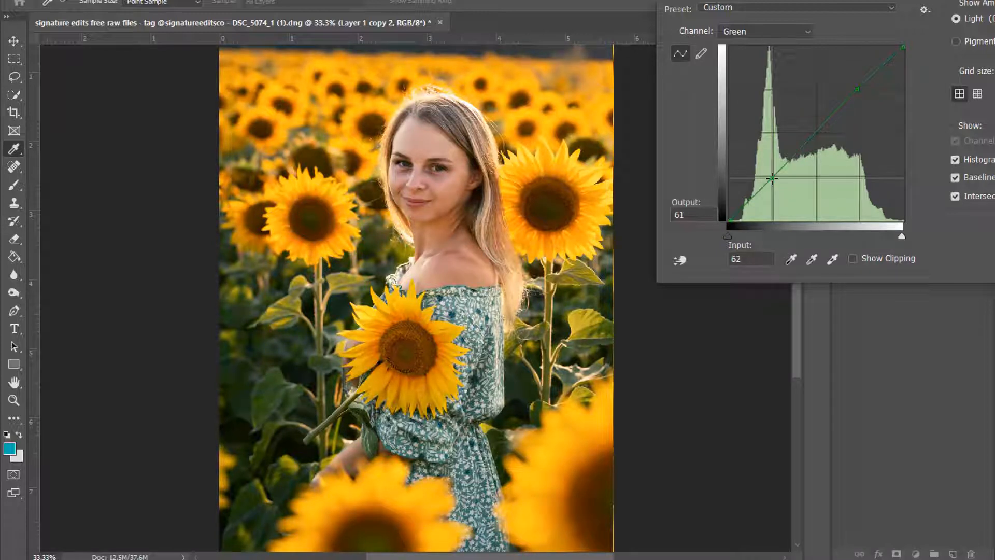
drag(771, 178, 772, 176)
drag(877, 1, 730, 6)
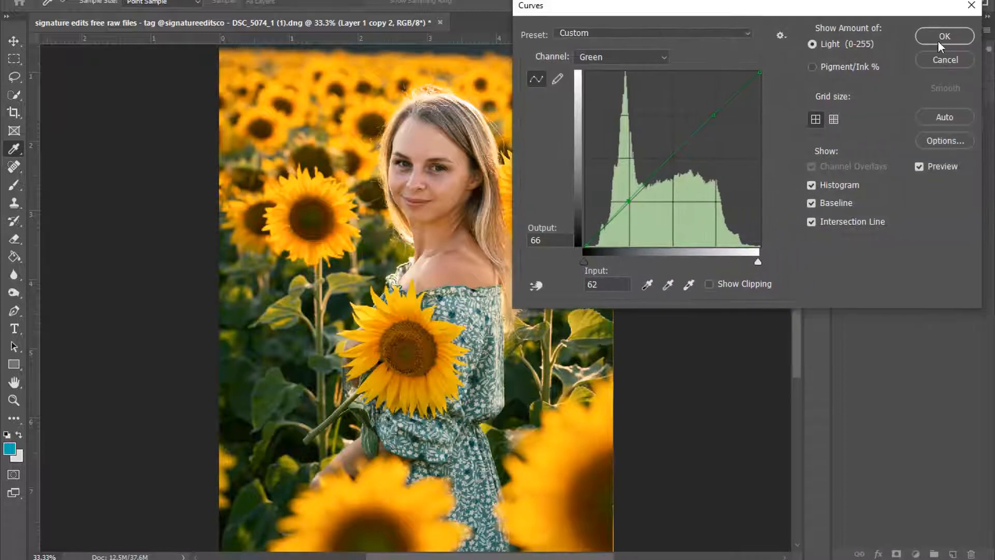
click(939, 40)
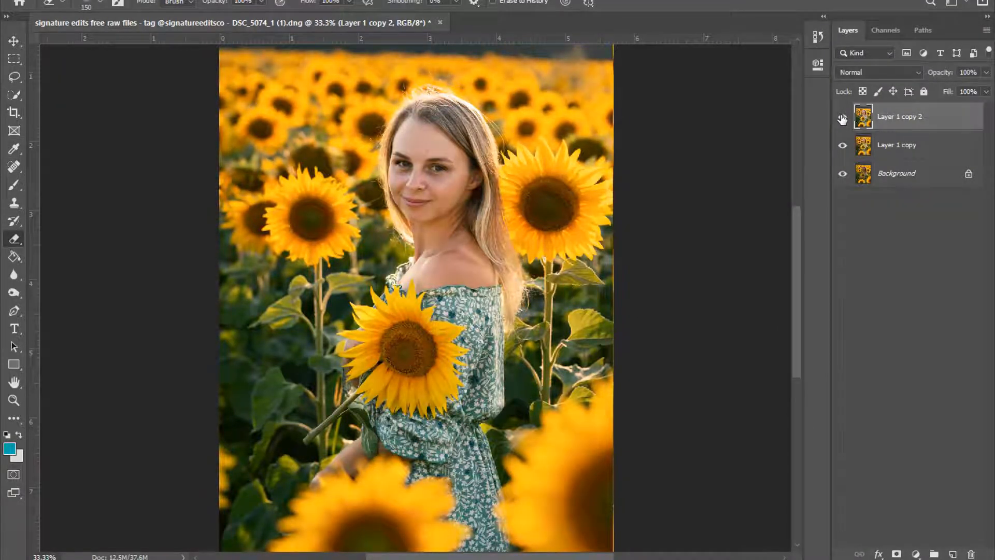
Toggle Layer 1 copy 2's visibility at different zoom levels to compare the Curves colour grading
key(ctrl+minus)
click(842, 118)
click(842, 119)
click(843, 118)
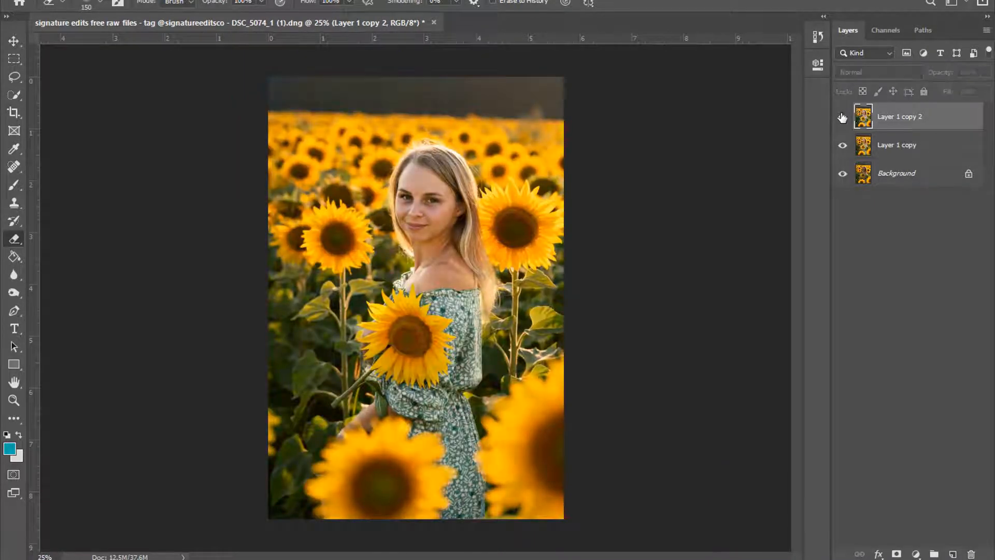
click(842, 119)
click(843, 119)
click(842, 118)
key(ctrl+plus)
click(843, 118)
click(842, 118)
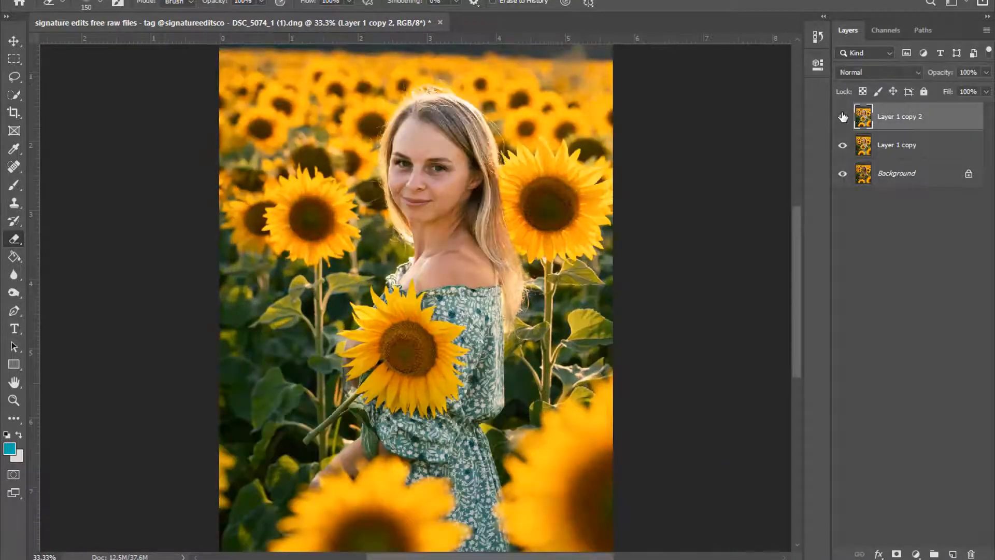
key(ctrl+minus)
key(ctrl+plus)
Duplicate Layer 1 copy 2 and apply Selective Color to the duplicate with Black at 5% for Neutrals
key(ctrl+j)
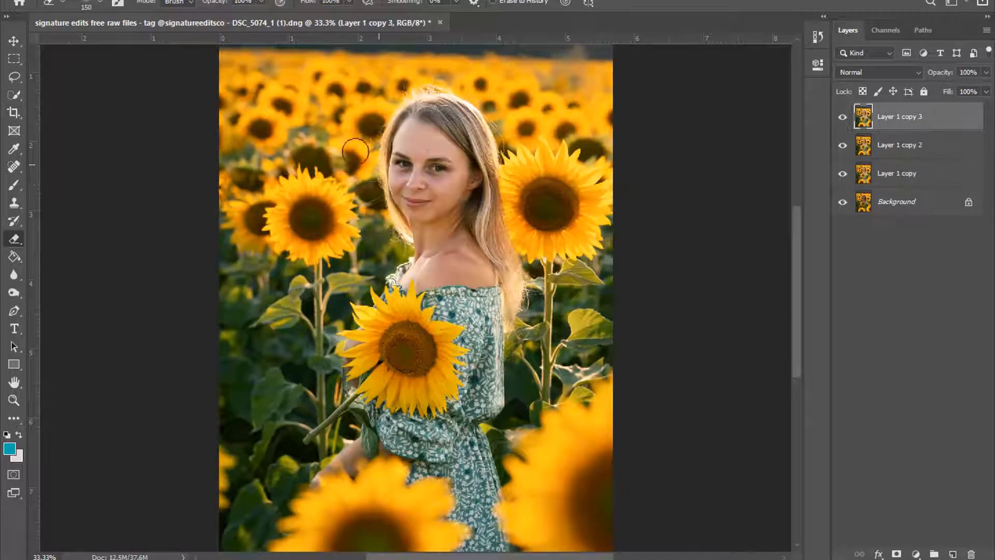
click(102, 2)
mouse_move(104, 12)
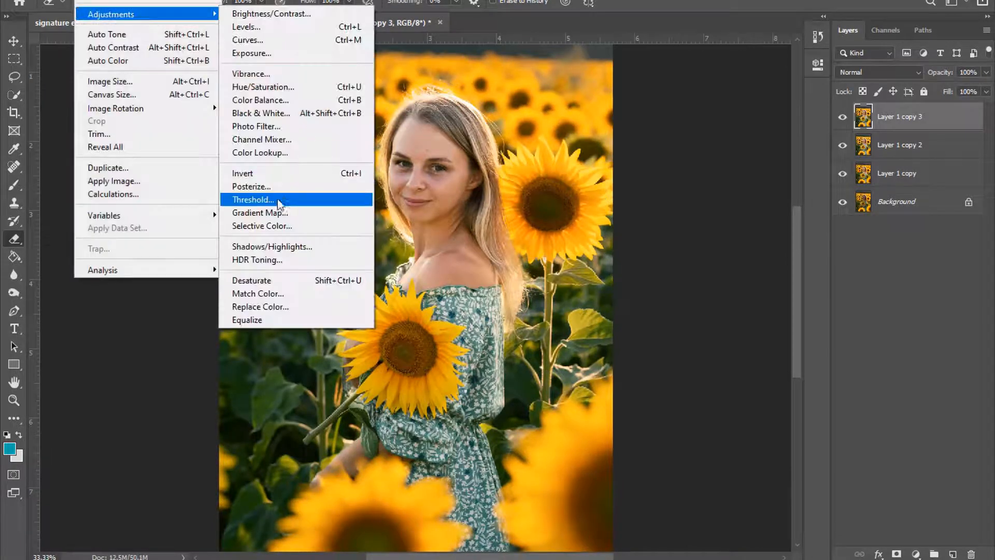
click(270, 225)
click(798, 79)
click(781, 188)
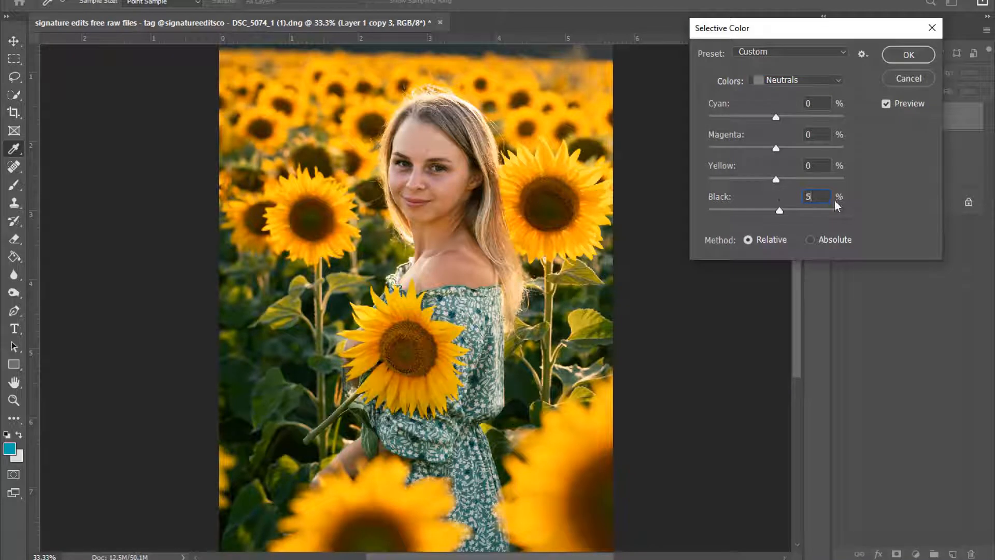
click(896, 55)
key(e)
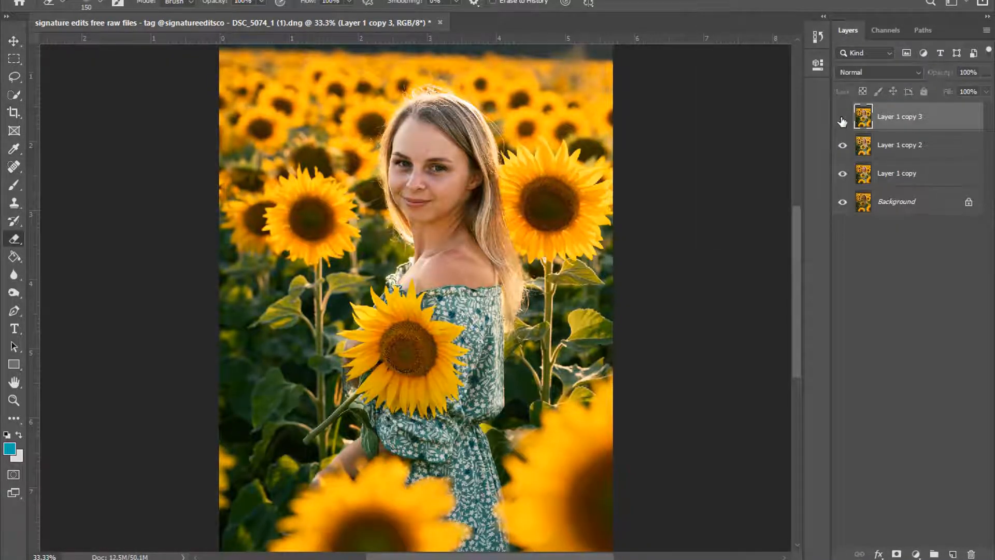
Hide Layer 1 copy and Layer 1 copy 2, and toggle Layer 1 copy 3 to compare the edit with the Background
key(ctrl+minus)
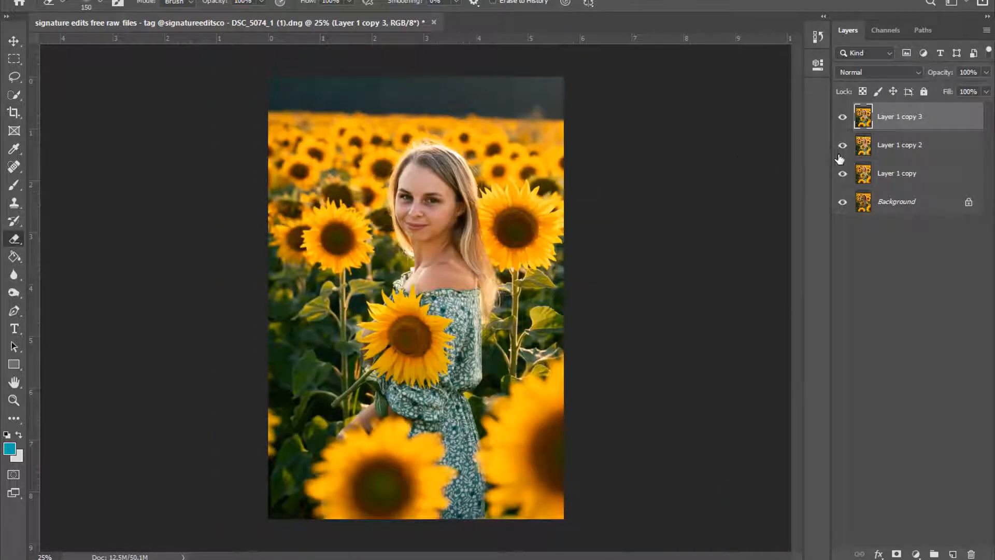
click(843, 119)
click(843, 119)
click(842, 119)
click(843, 119)
click(842, 119)
click(843, 119)
key(ctrl+plus)
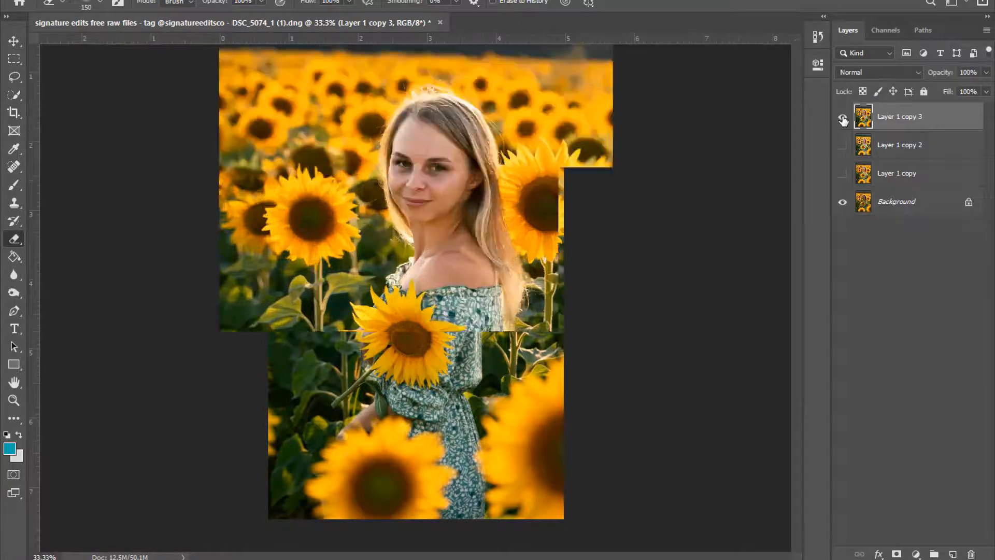
scroll(722, 155, up, 3)
Duplicate Layer 1 copy 3 and remove the forehead blemishes between the eyebrows with the Spot Healing Brush at 20 px
key(ctrl+j)
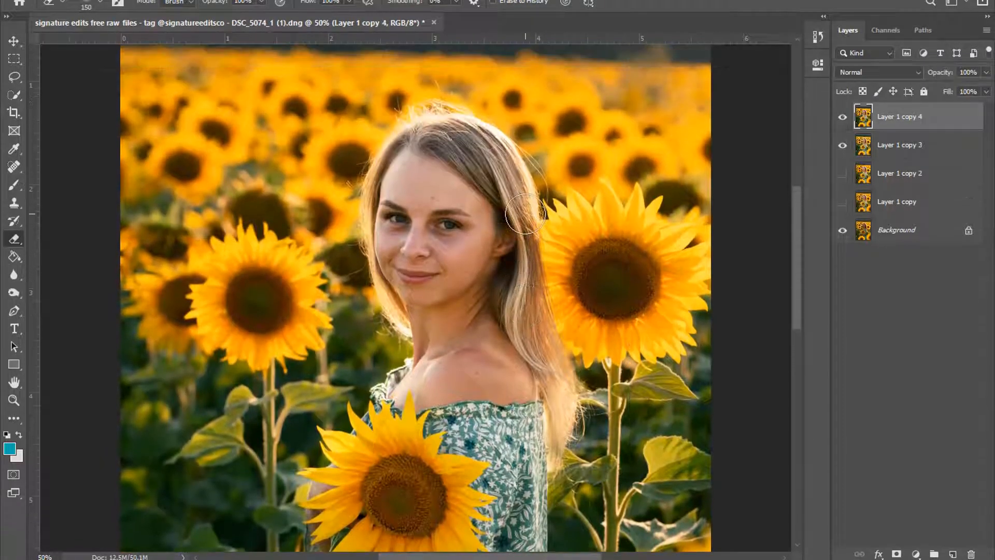
key(ctrl+plus)
key(ctrl+plus)
scroll(526, 216, up, 1)
scroll(525, 214, up, 1)
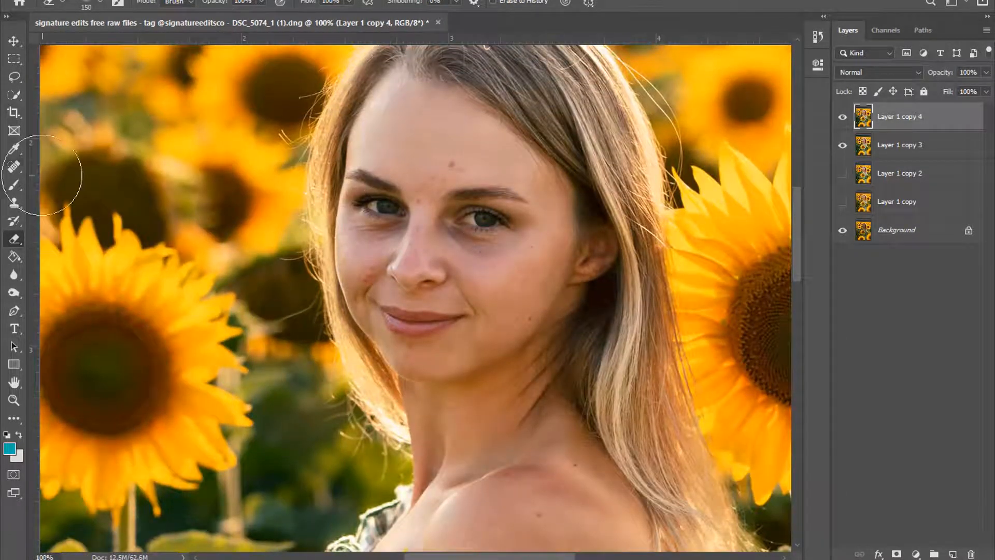
click(14, 167)
scroll(443, 190, up, 1)
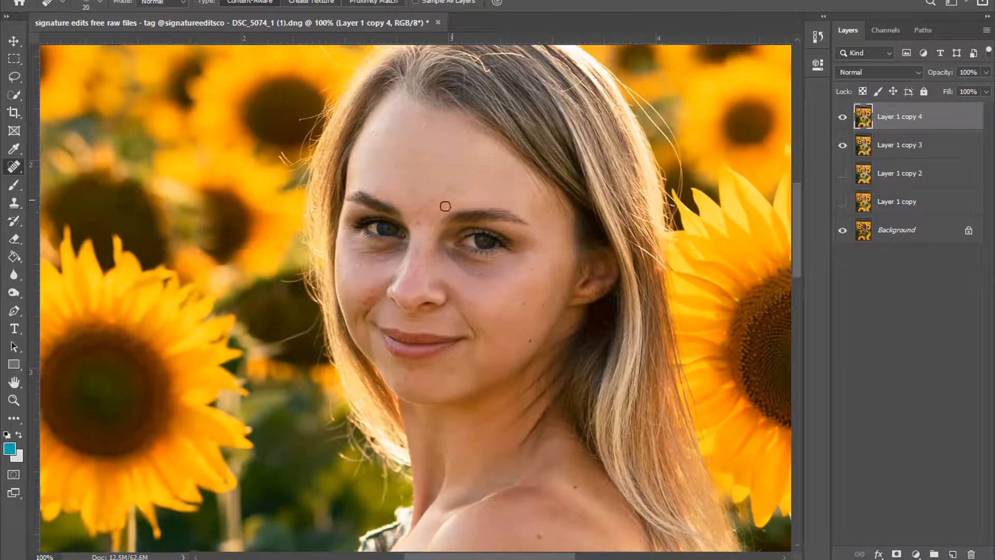
click(459, 190)
drag(427, 219, 431, 212)
click(426, 205)
Heal the small spots on the woman's cheeks, chin and shoulder with a 10 to 15 px healing brush
scroll(560, 236, down, 1)
key(bracketleft)
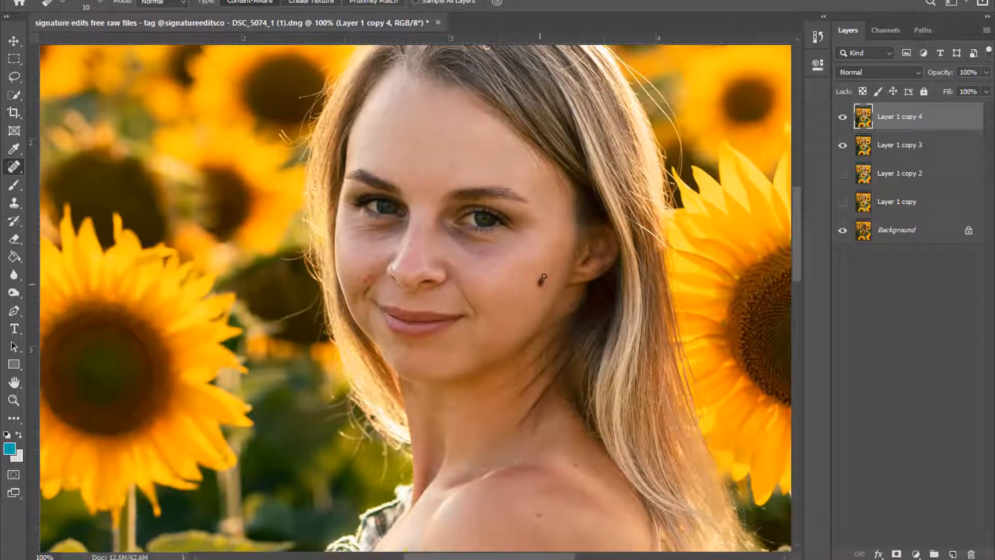
scroll(538, 294, down, 2)
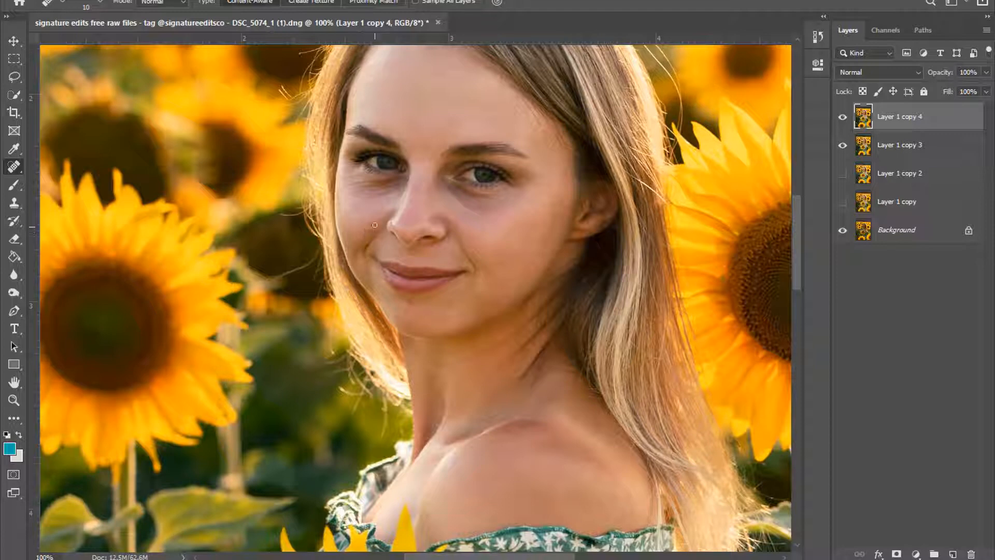
key(bracketright)
click(407, 303)
click(543, 236)
Hide Layer 1 copy 3 and toggle Layer 1 copy 4 to compare the retouched portrait with the Background
key(ctrl+minus)
key(ctrl+minus)
key(ctrl+minus)
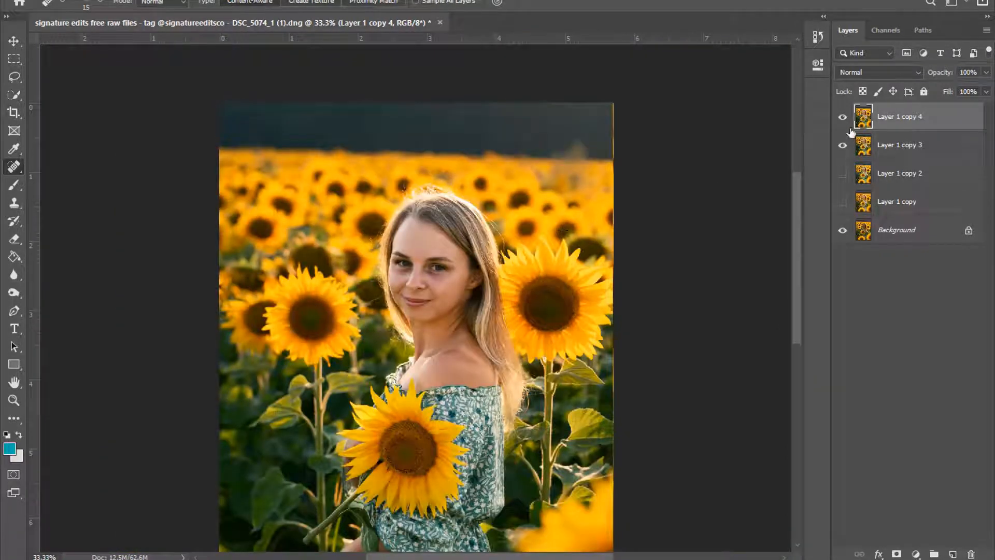
click(843, 118)
click(843, 118)
click(843, 118)
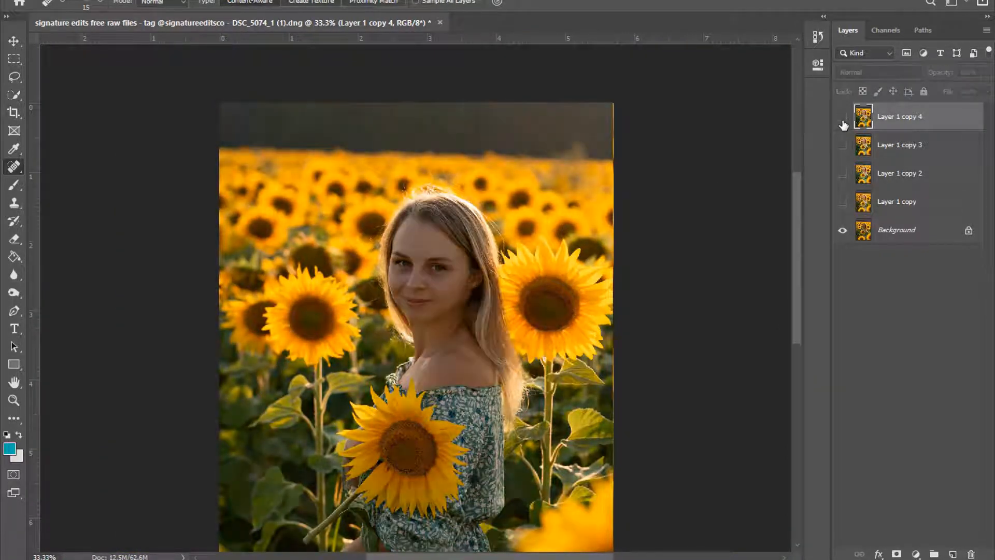
click(843, 119)
click(842, 118)
click(843, 118)
key(ctrl+minus)
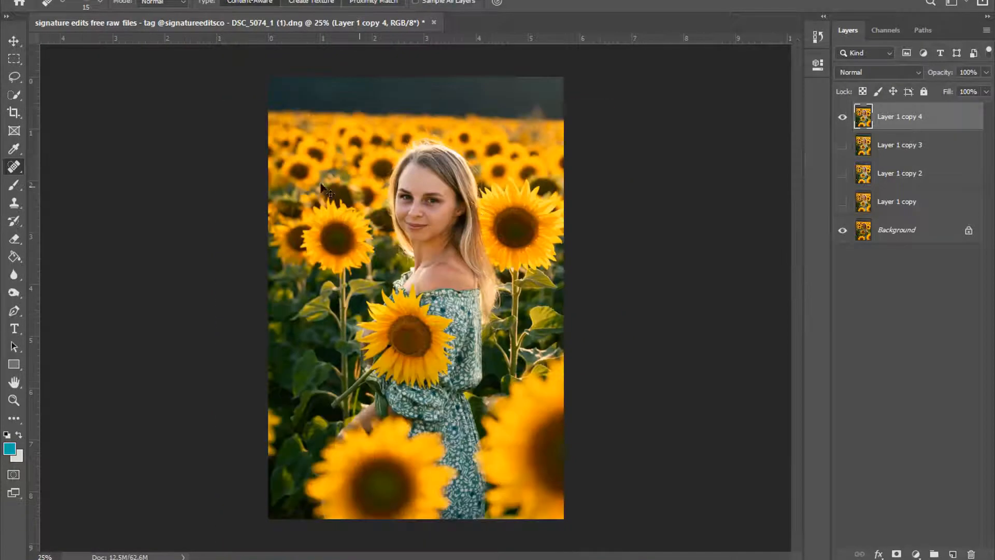
Duplicate Layer 1 copy 4 twice in succession and switch to the dodge-and-burn brush with the Midtones range at 14% exposure
key(ctrl+j)
key(ctrl+plus)
key(ctrl+plus)
key(ctrl+plus)
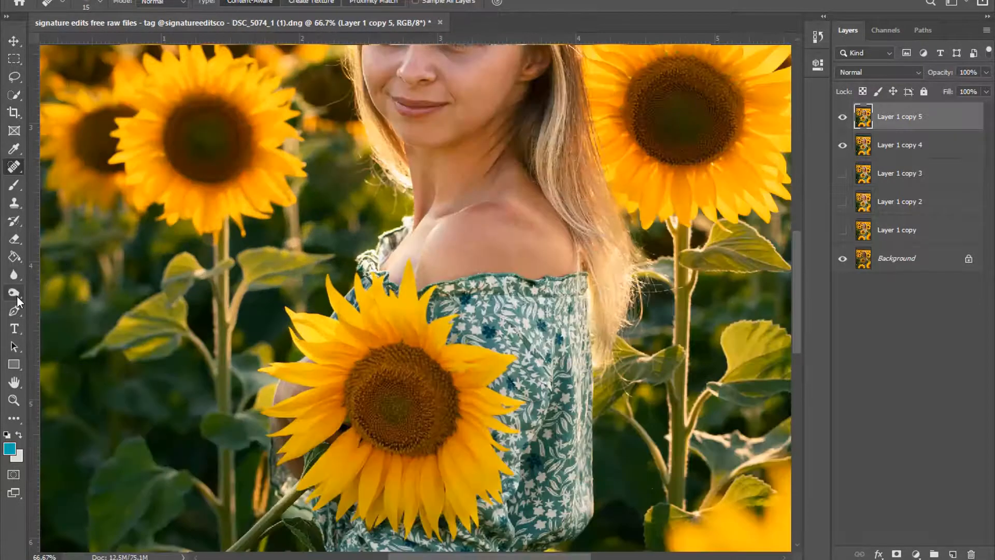
mouse_move(17, 296)
mouse_down()
mouse_move(64, 306)
mouse_move(65, 292)
mouse_up()
scroll(516, 218, up, 3)
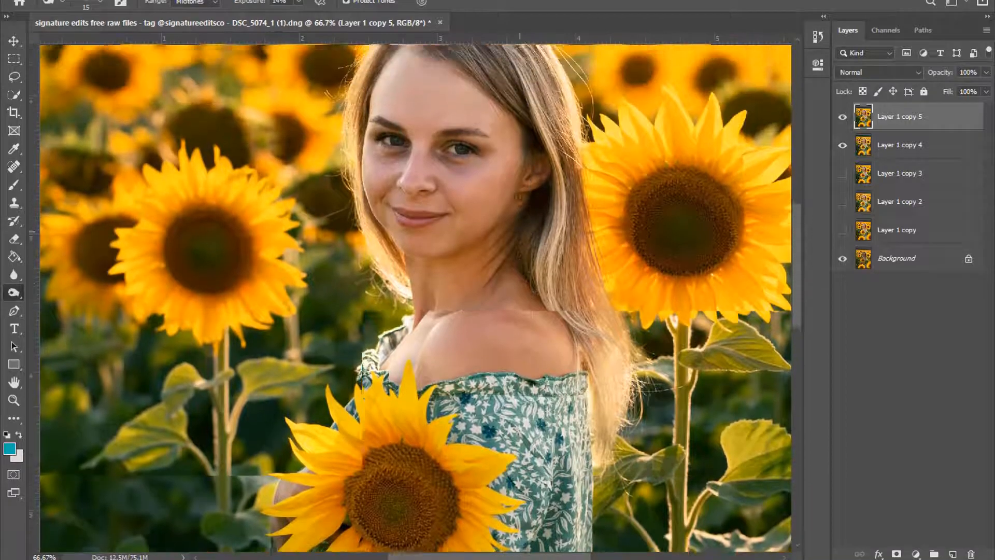
scroll(505, 196, up, 3)
key(ctrl+plus)
key(ctrl+j)
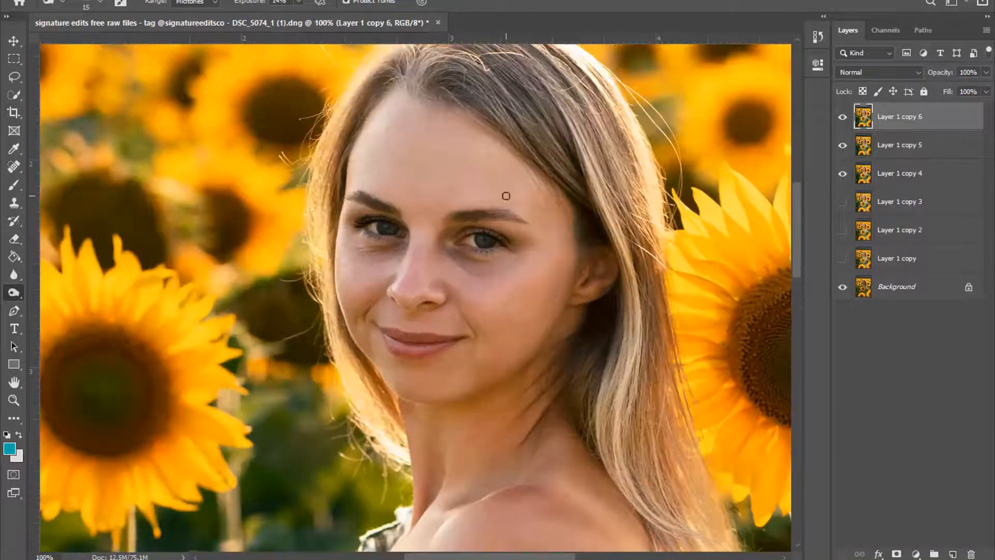
Dodge and burn the iris and lash lines of the woman's eye on the photo's left with a 4 to 9 px brush
scroll(506, 196, up, 3)
key(ctrl+plus)
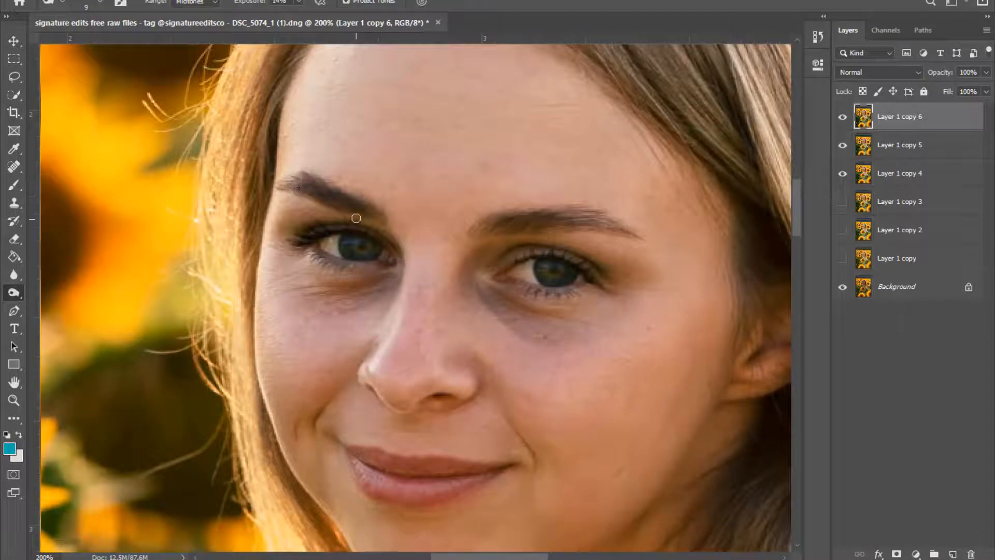
key(ctrl+plus)
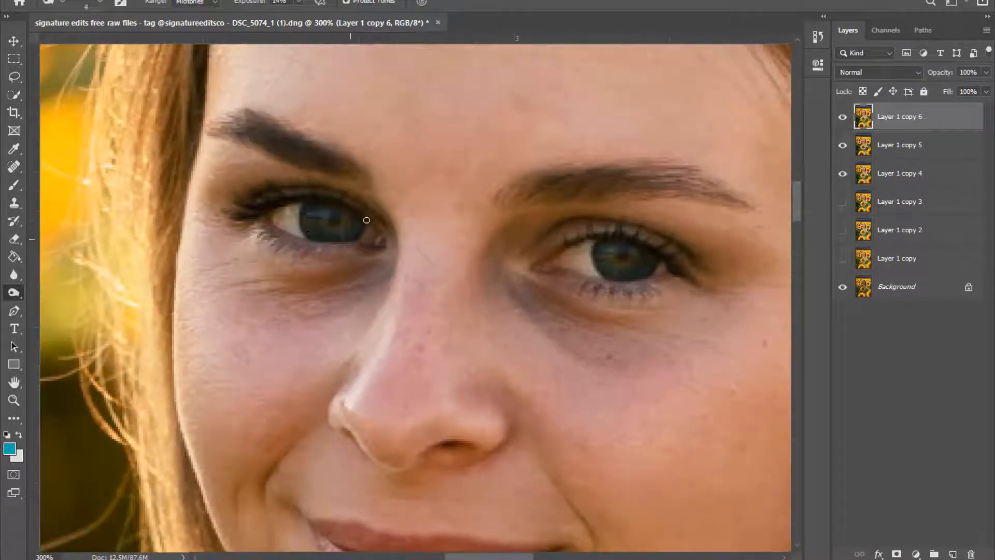
key(bracketright)
key(bracketright)
mouse_move(341, 203)
mouse_down()
mouse_move(312, 194)
mouse_move(259, 203)
mouse_move(323, 195)
mouse_up()
key(bracketright)
key(bracketleft)
key(bracketleft)
drag(262, 238, 315, 250)
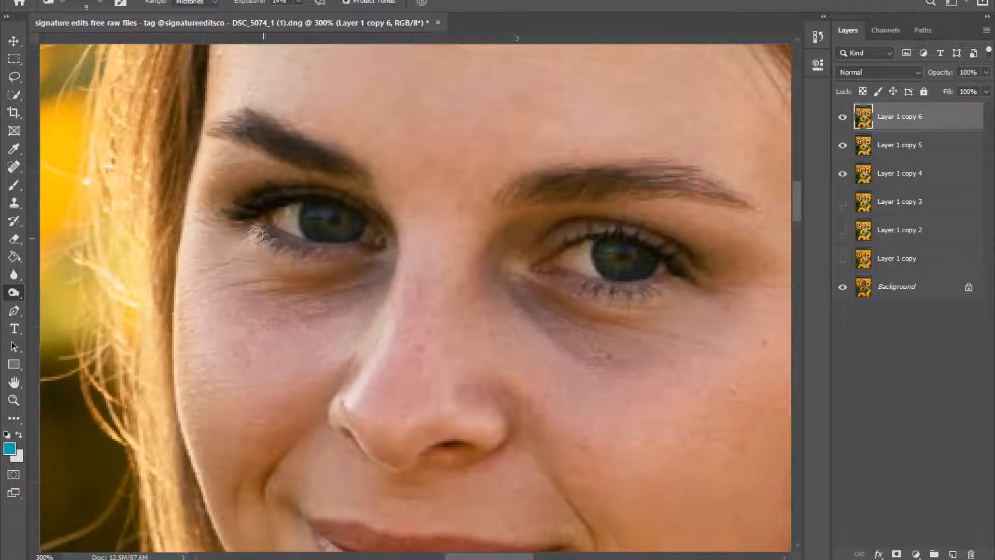
drag(256, 235, 299, 227)
Dodge and burn the iris and lash lines of the eye on the photo's right with a 7 px brush
mouse_move(595, 233)
mouse_down()
mouse_move(629, 232)
mouse_move(669, 250)
mouse_up()
drag(576, 240, 637, 245)
drag(573, 282, 633, 288)
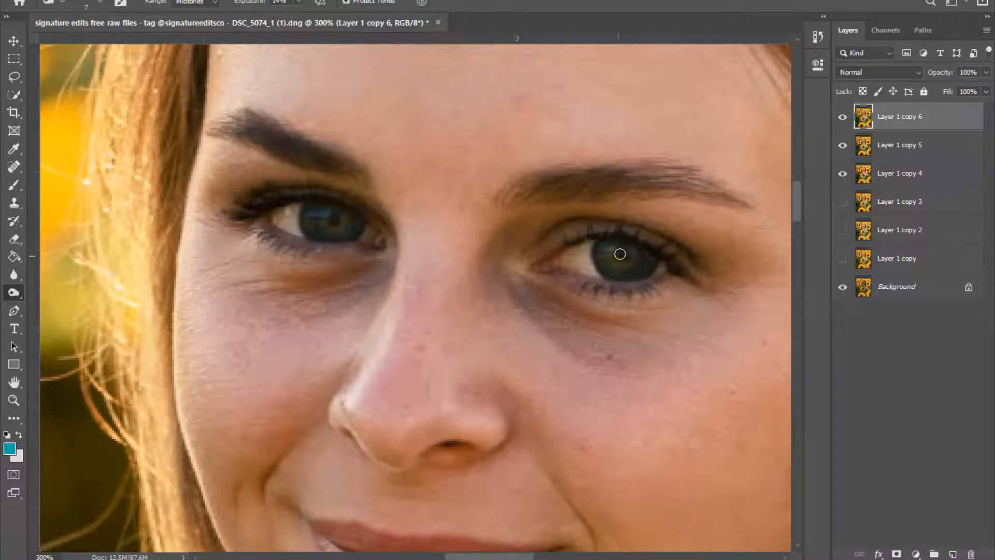
Deepen the woman's eyebrows by toning them with an 8 to 16 px brush
key(ctrl+minus)
key(ctrl+minus)
key(ctrl+plus)
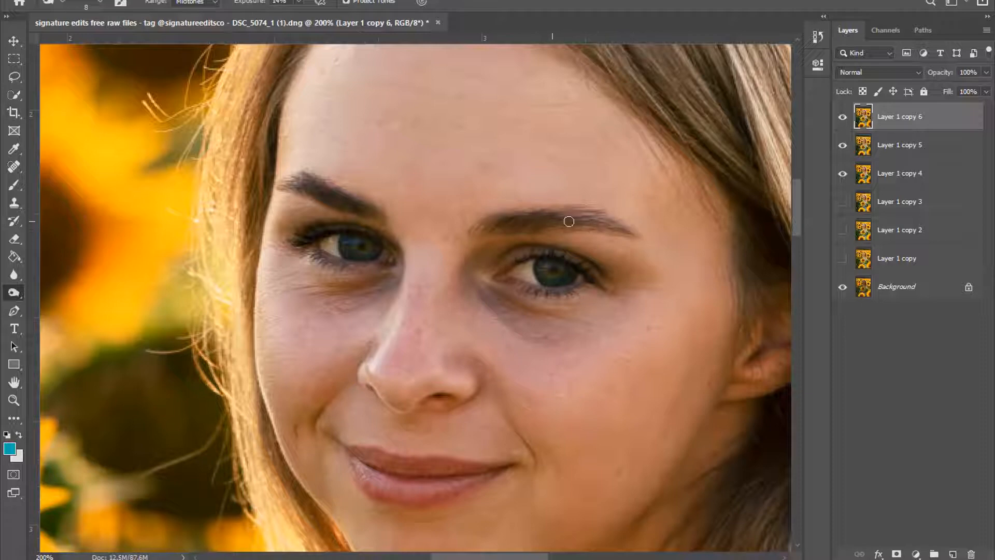
key(bracketright)
key(bracketright)
key(bracketright)
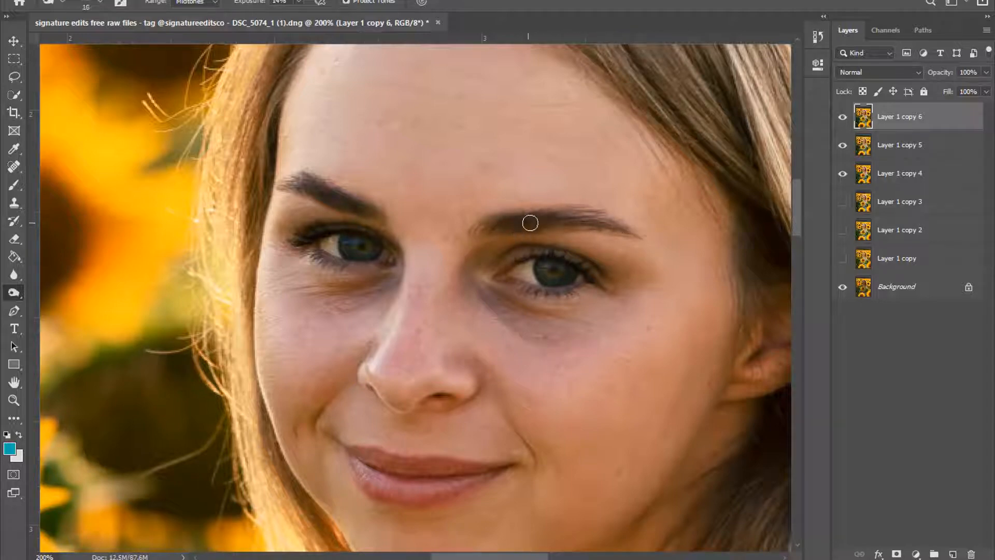
key(bracketleft)
Toggle the visibility of Layer 1 copy 6 to compare the eyes and eyebrows before and after toning
key(ctrl+minus)
click(843, 117)
click(843, 117)
key(ctrl+plus)
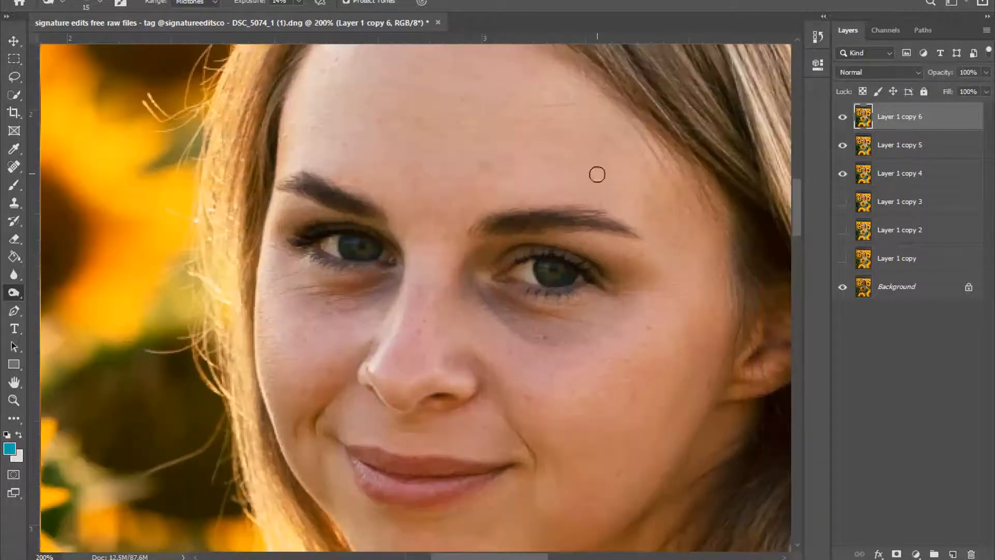
Contour the outer edge of the woman's cheek and jaw with a 25 to 40 px toning brush
key(ctrl+minus)
key(bracketright)
key(bracketright)
key(bracketright)
key(bracketright)
key(bracketleft)
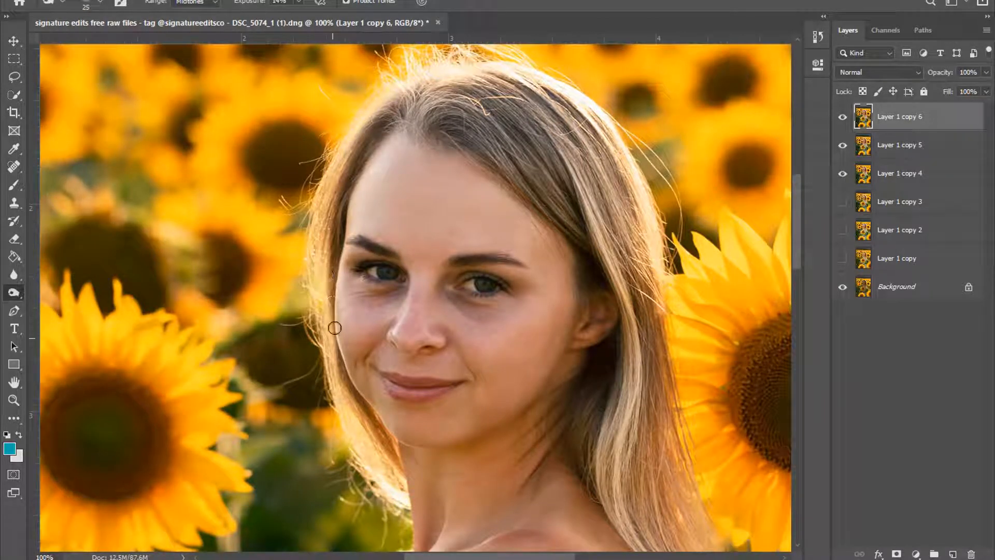
key(bracketright)
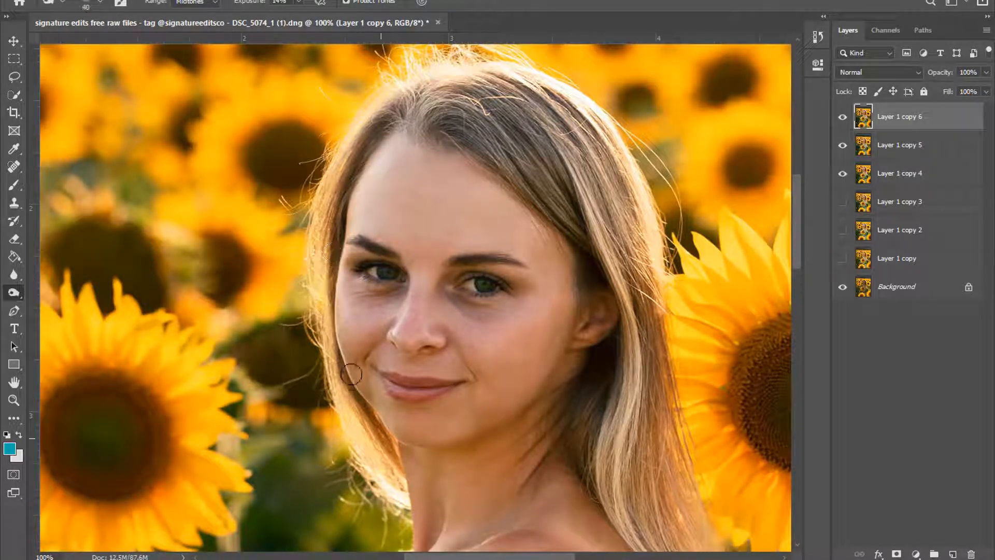
Tone the hairline and the hair at the top and side of the head with a 40 to 50 px brush
key(bracketright)
key(bracketright)
key(bracketright)
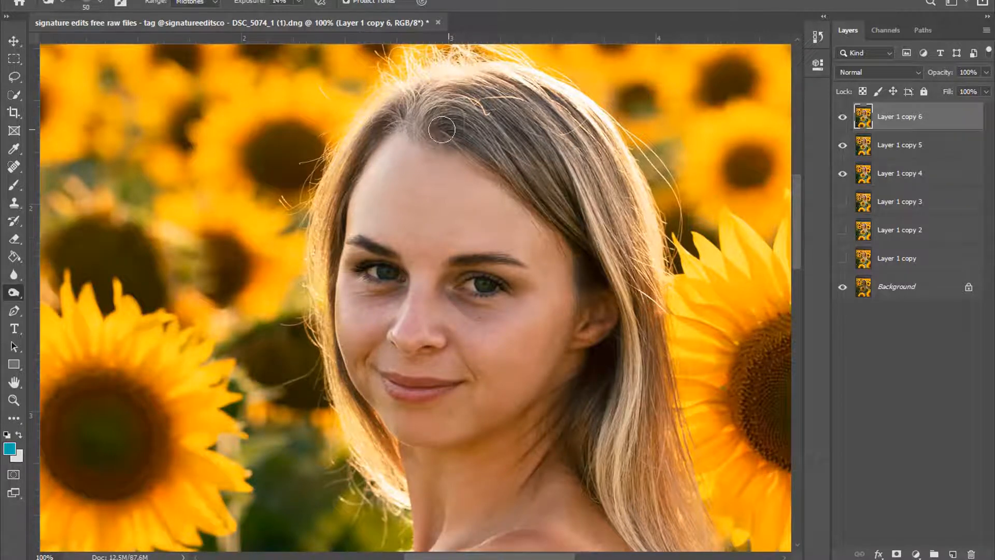
key(bracketleft)
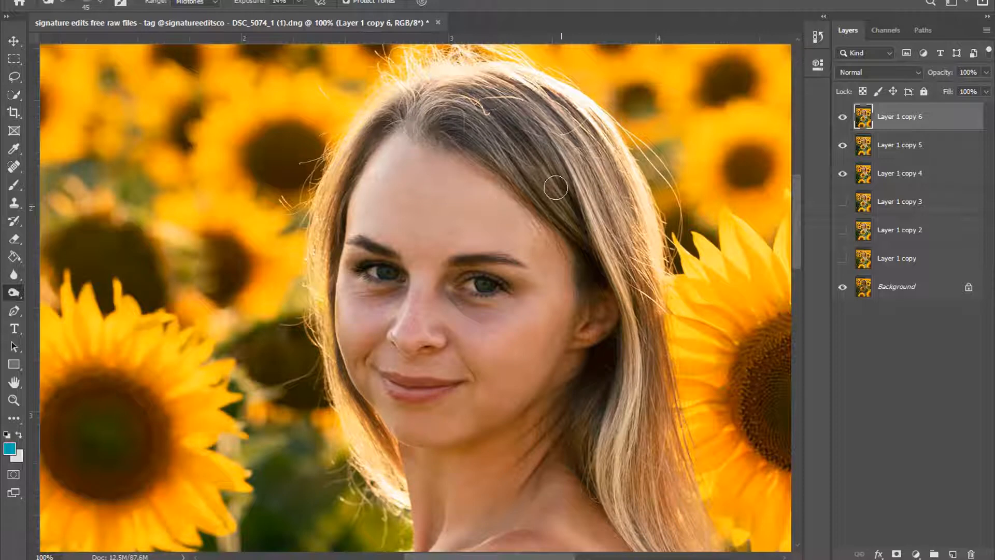
key(bracketleft)
key(bracketleft)
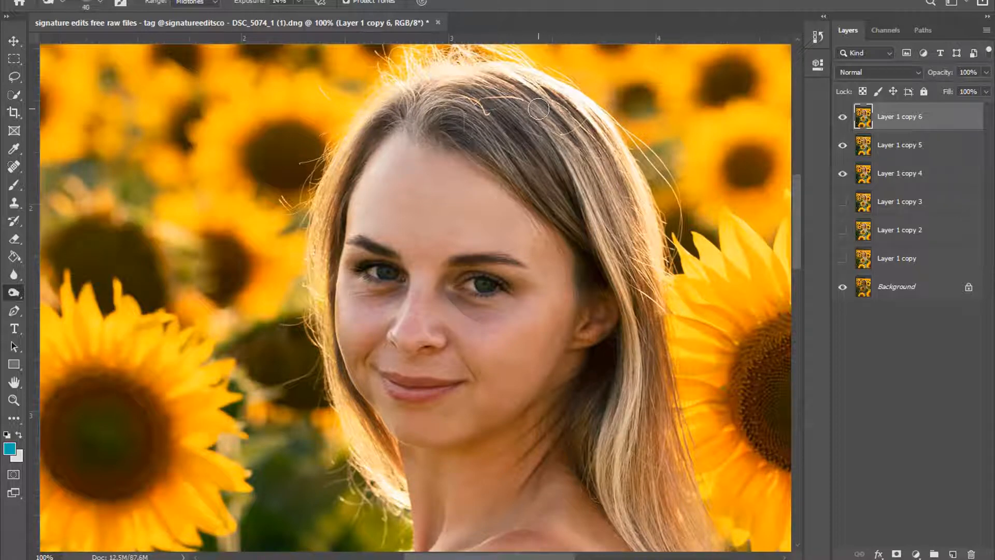
key(bracketright)
key(bracketright)
Tone the neck, shoulder and long hair with a 40 to 70 px brush
key(ctrl+minus)
key(bracketleft)
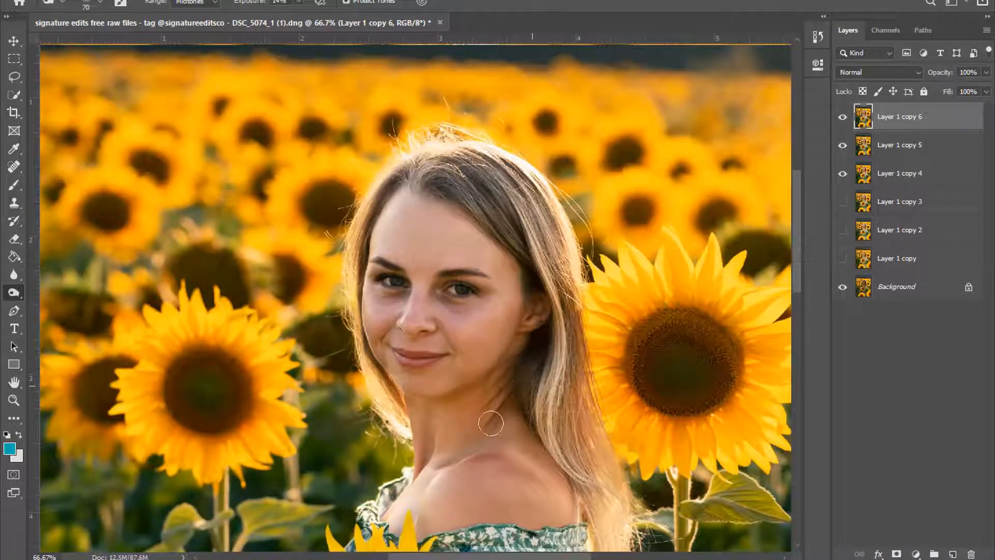
scroll(425, 460, down, 2)
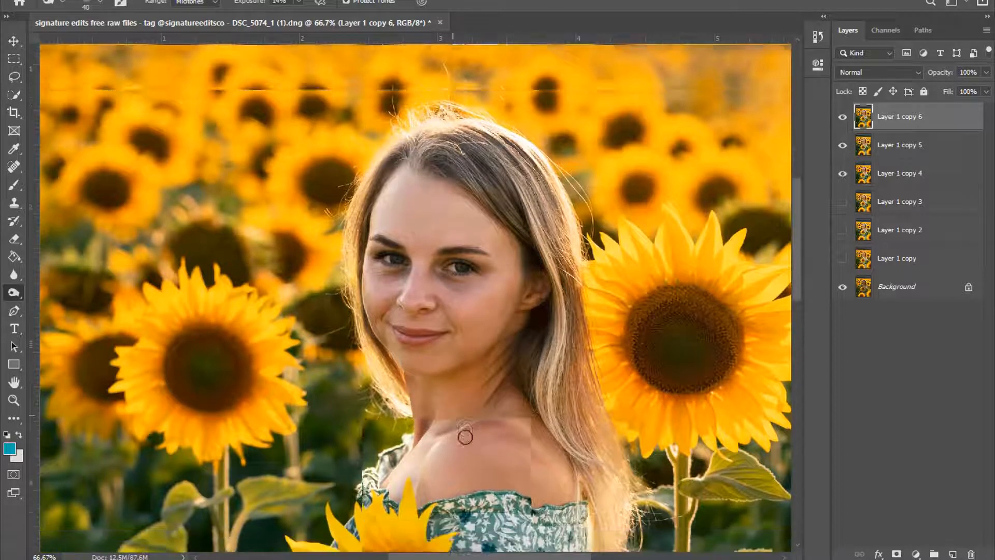
key(bracketright)
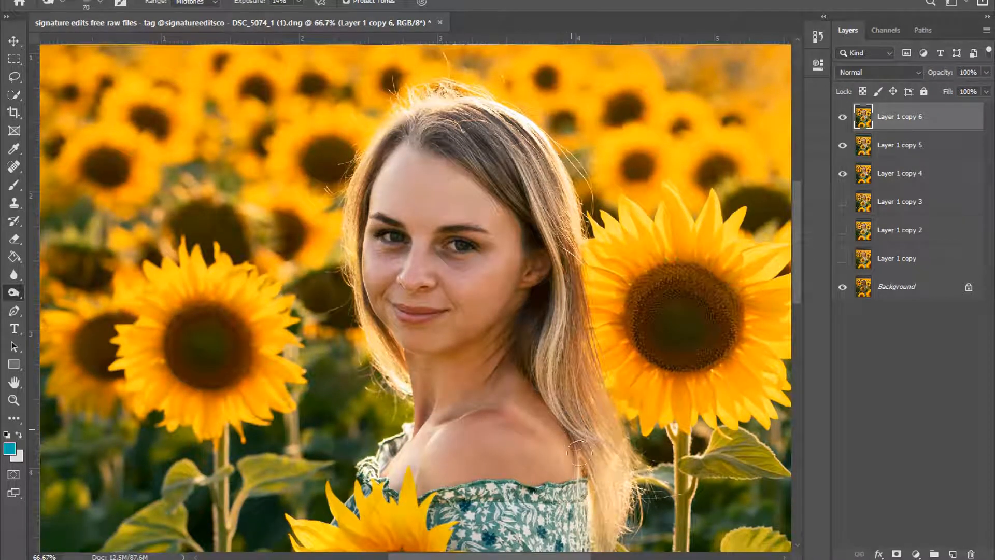
key(bracketright)
key(bracketright)
Tone the floral dress with progressively larger strokes, using a brush of 100 to 175 px
key(ctrl+minus)
key(bracketright)
key(bracketright)
key(bracketright)
key(bracketright)
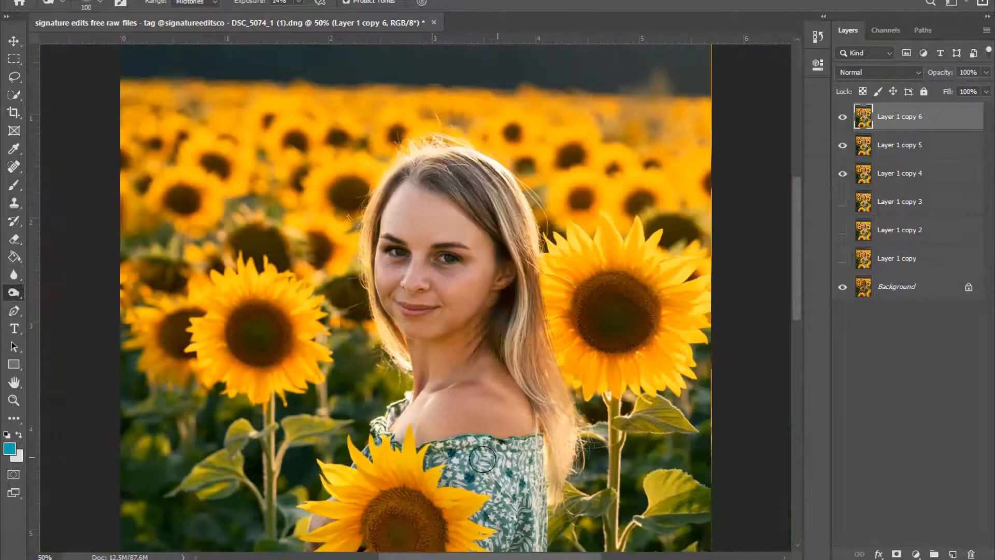
key(ctrl+minus)
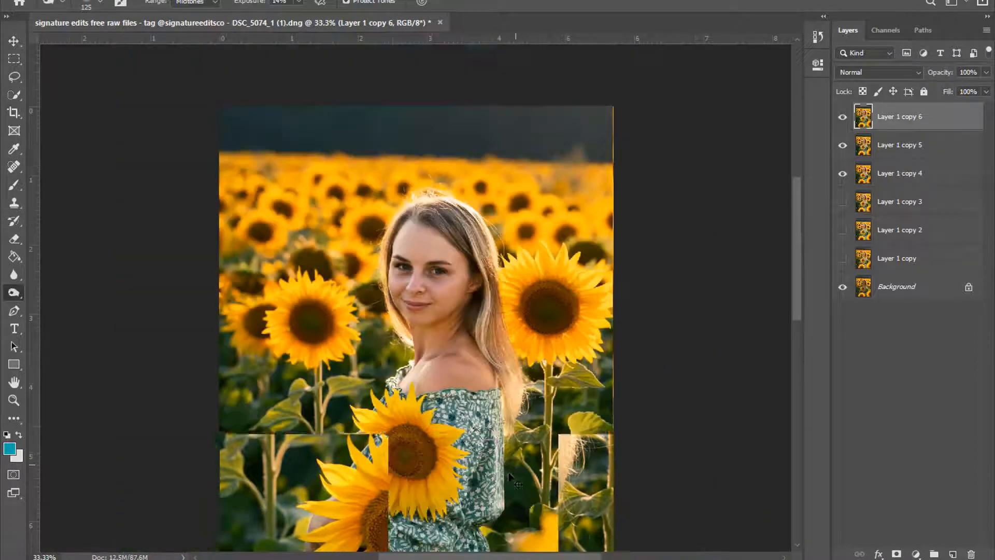
key(bracketright)
key(bracketright)
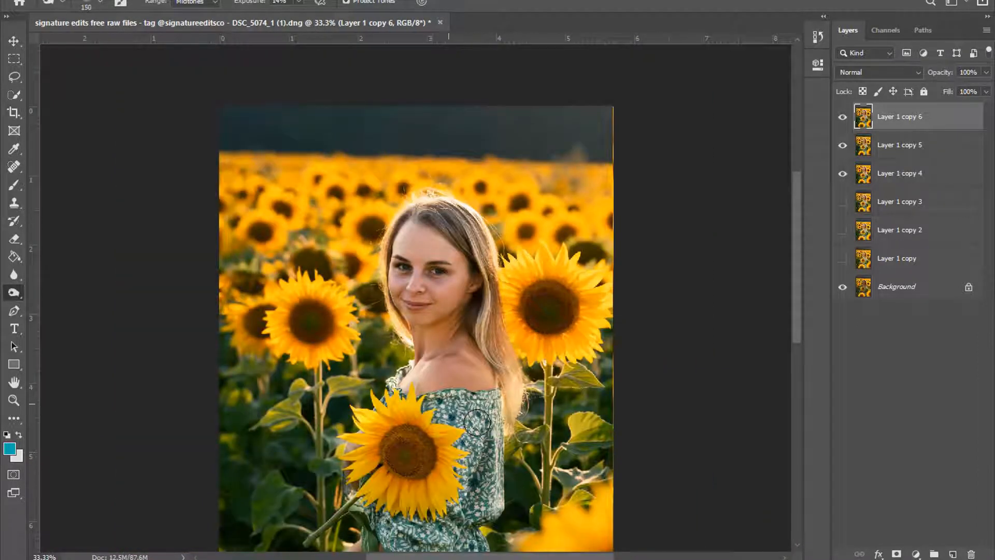
key(ctrl+minus)
key(bracketright)
key(bracketright)
key(bracketright)
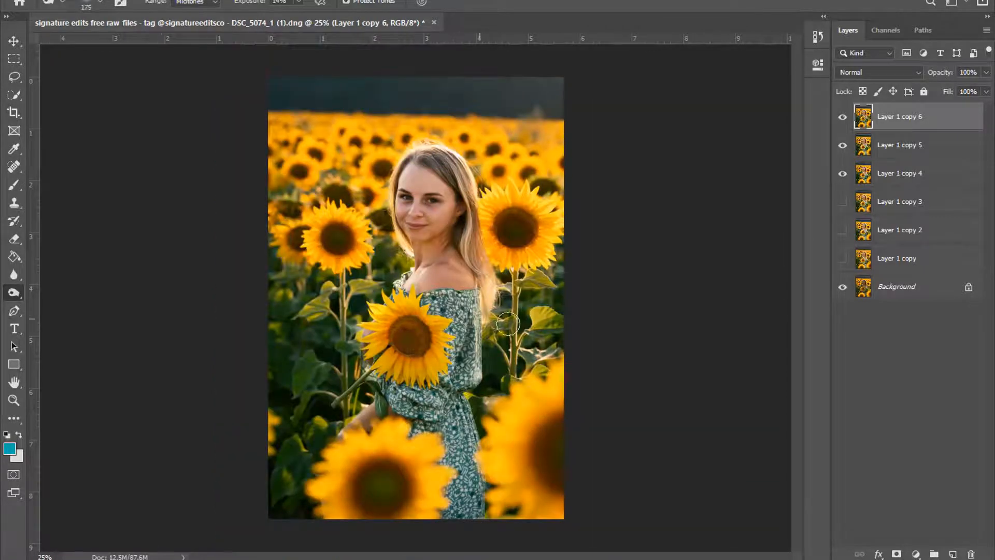
Refine the shading around the nose and lips with a fine 5 to 10 px toning brush
key(ctrl+plus)
key(ctrl+plus)
key(ctrl+plus)
key(bracketleft)
key(bracketleft)
key(bracketleft)
key(bracketleft)
key(bracketleft)
key(bracketleft)
key(bracketleft)
key(bracketleft)
key(bracketleft)
key(bracketleft)
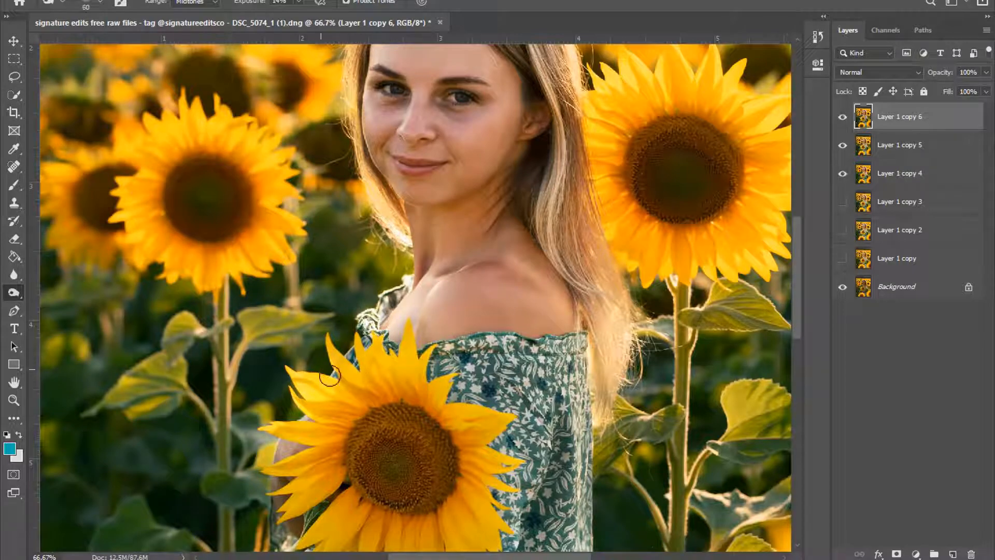
scroll(476, 273, up, 3)
key(ctrl+plus)
key(ctrl+plus)
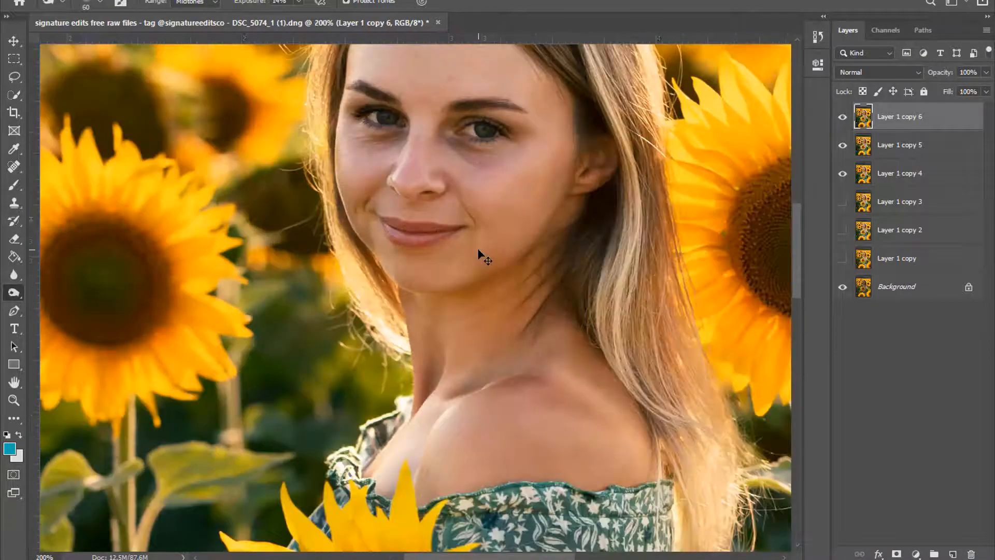
scroll(460, 213, up, 1)
key(bracketleft)
key(bracketleft)
key(bracketleft)
key(bracketleft)
key(bracketleft)
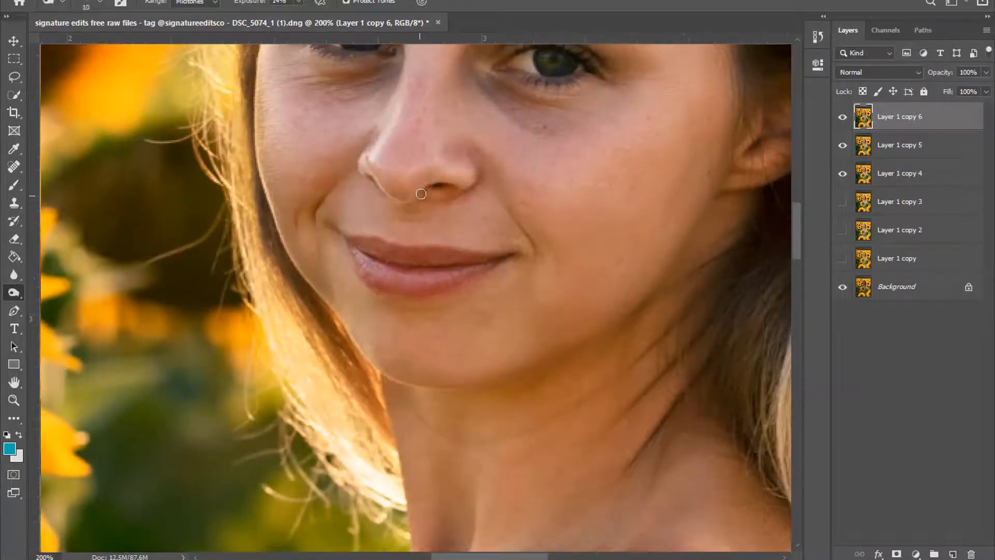
key(bracketleft)
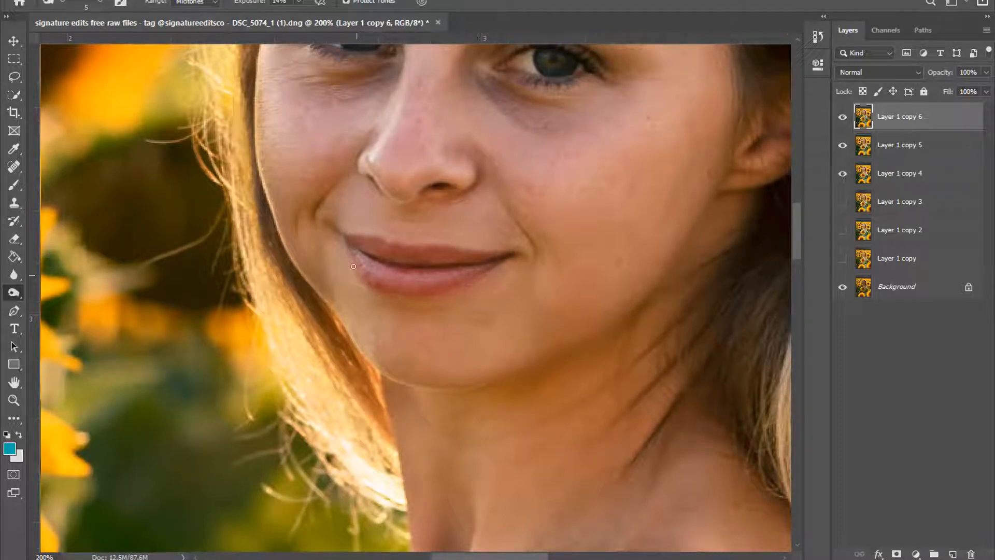
Tone the jawline and the shaded hair below the ear with a 35 to 40 px brush
key(ctrl+minus)
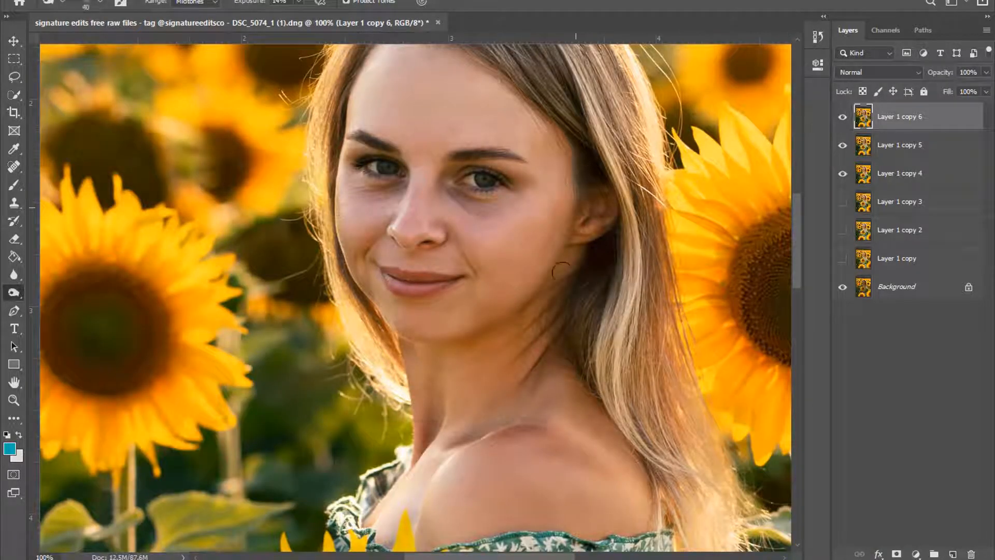
key(bracketright)
key(bracketright)
key(bracketright)
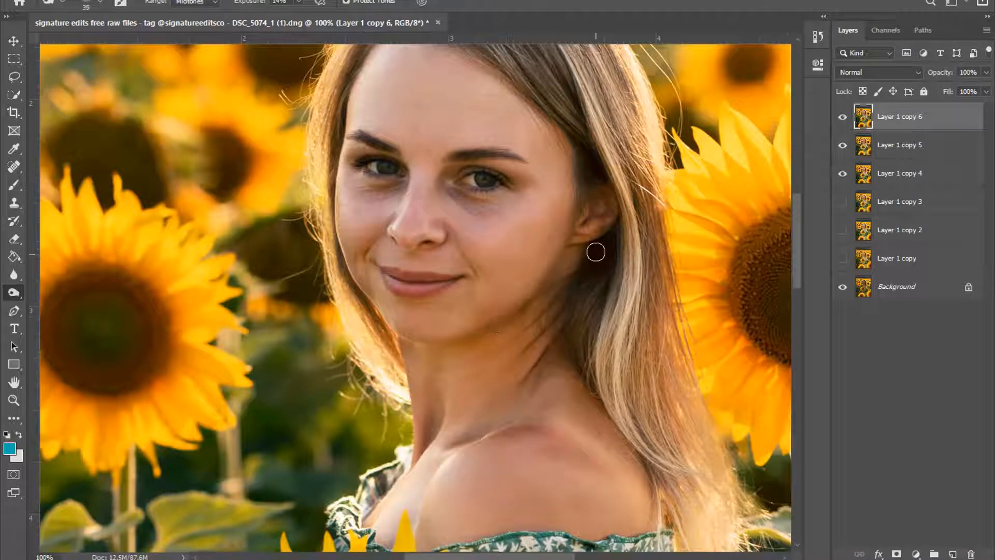
Set the opacity of Layer 1 copy 6 to 68% to soften the dodge-and-burn effect
key(ctrl+minus)
key(ctrl+minus)
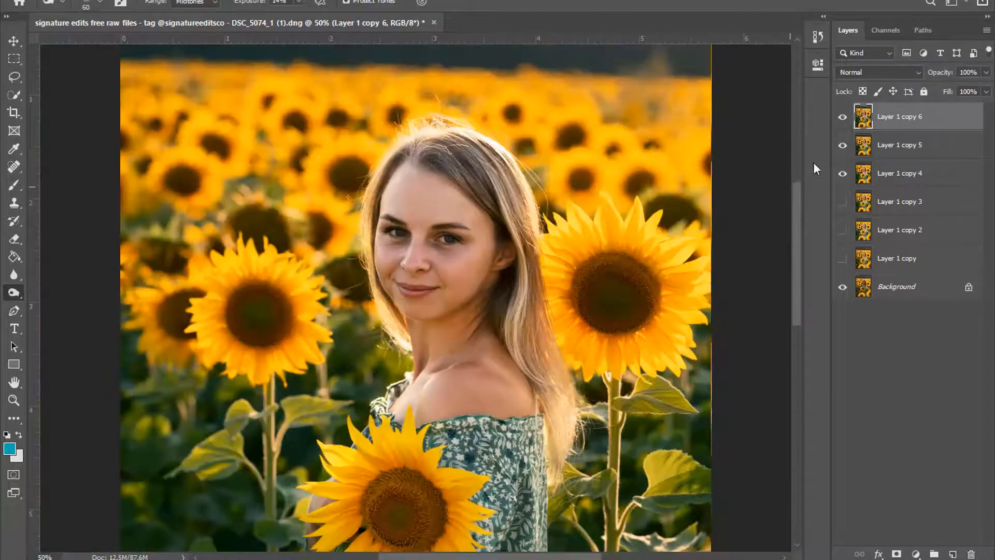
click(844, 118)
click(985, 73)
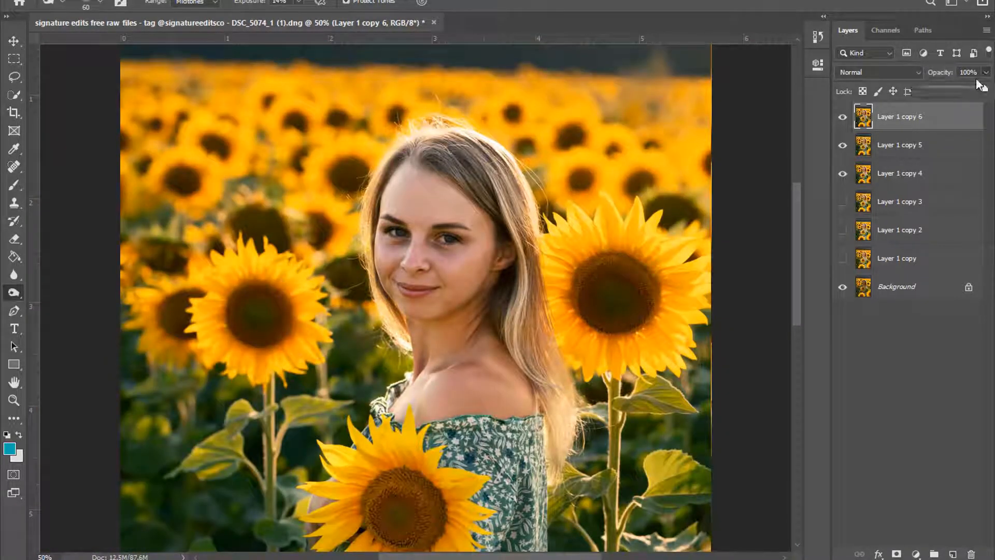
key(ctrl+plus)
key(ctrl+plus)
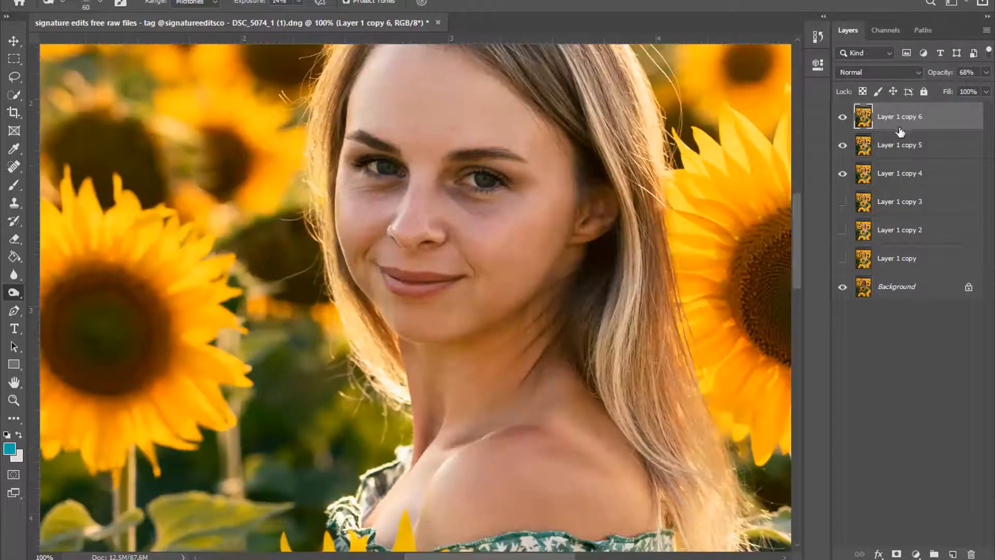
Toggle Layer 1 copy 6 repeatedly, close up and zoomed out, to compare the softened toning with the layers beneath
click(843, 117)
click(844, 117)
click(843, 117)
click(843, 117)
click(843, 118)
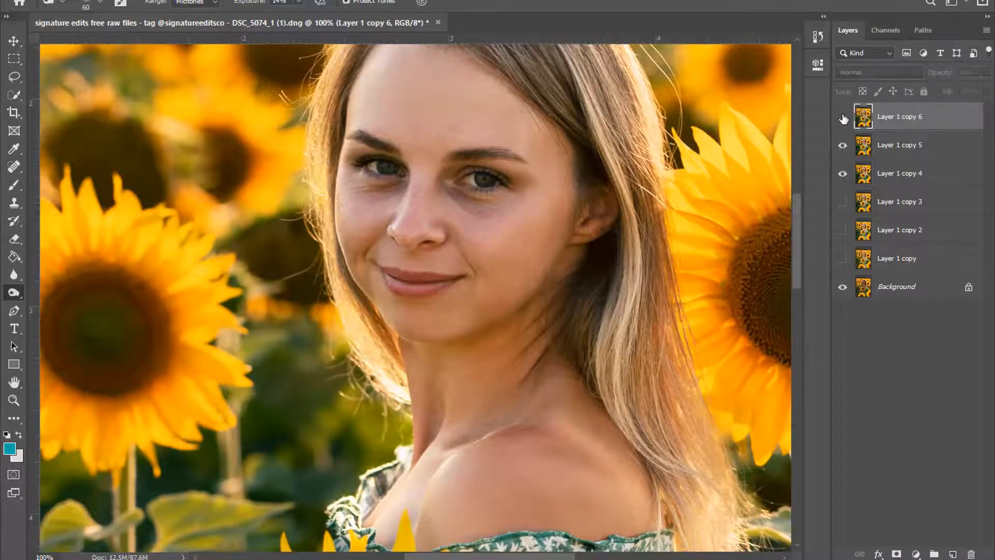
click(843, 118)
key(ctrl+minus)
key(ctrl+minus)
key(ctrl+minus)
click(843, 118)
click(843, 118)
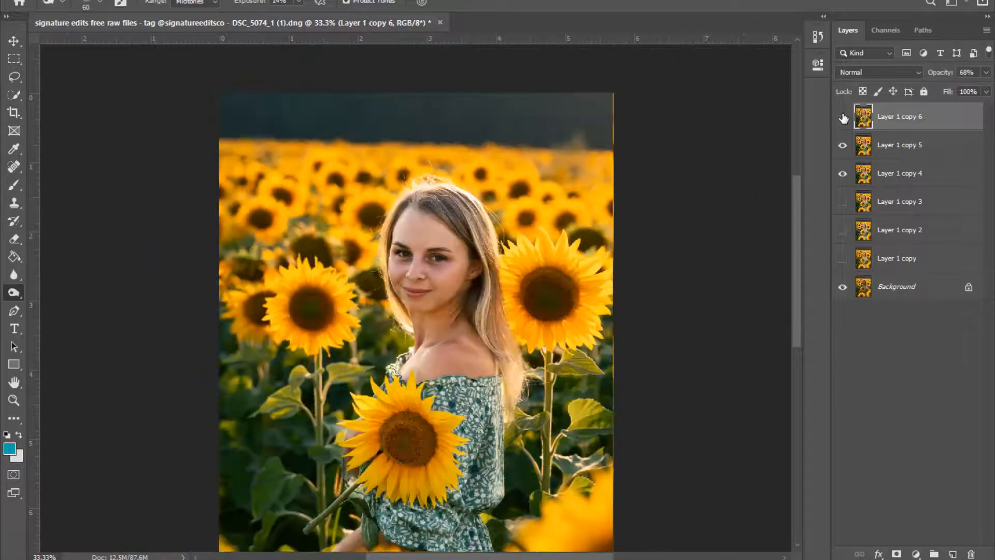
click(843, 118)
click(843, 118)
click(844, 117)
click(843, 118)
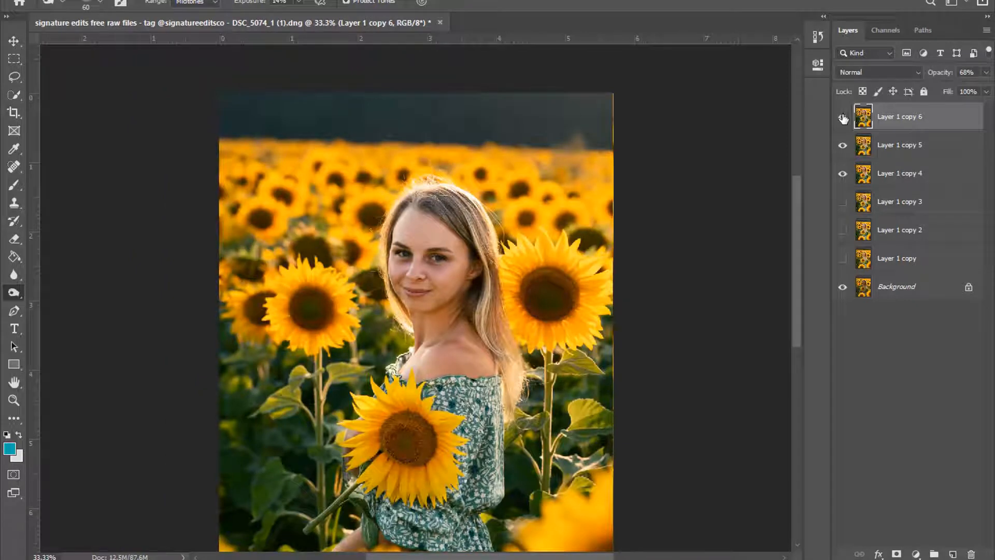
Merge Layer 1 copy 6 with Layer 1 copy 5 into a single layer
shift+click(889, 145)
right_click(890, 146)
click(723, 385)
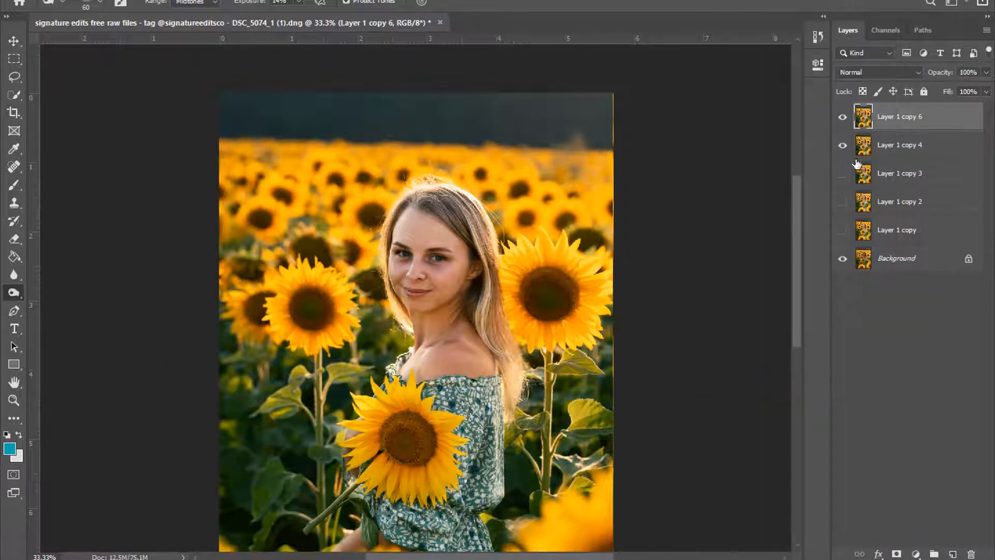
Hide Layer 1 copy 4, and toggle Layer 1 copy 6 to compare the merged retouching with the original Background
click(843, 145)
click(843, 117)
click(842, 117)
click(843, 117)
click(843, 117)
key(ctrl+minus)
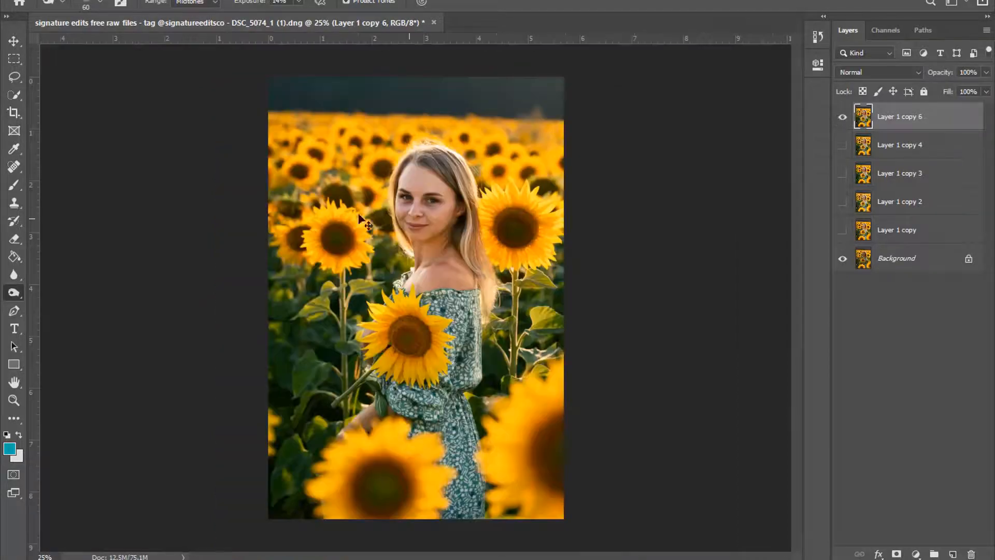
Duplicate Layer 1 copy 6 and apply Brightness/Contrast to the duplicate with brightness 15 and slightly raised contrast
key(ctrl+j)
click(117, 1)
mouse_move(117, 11)
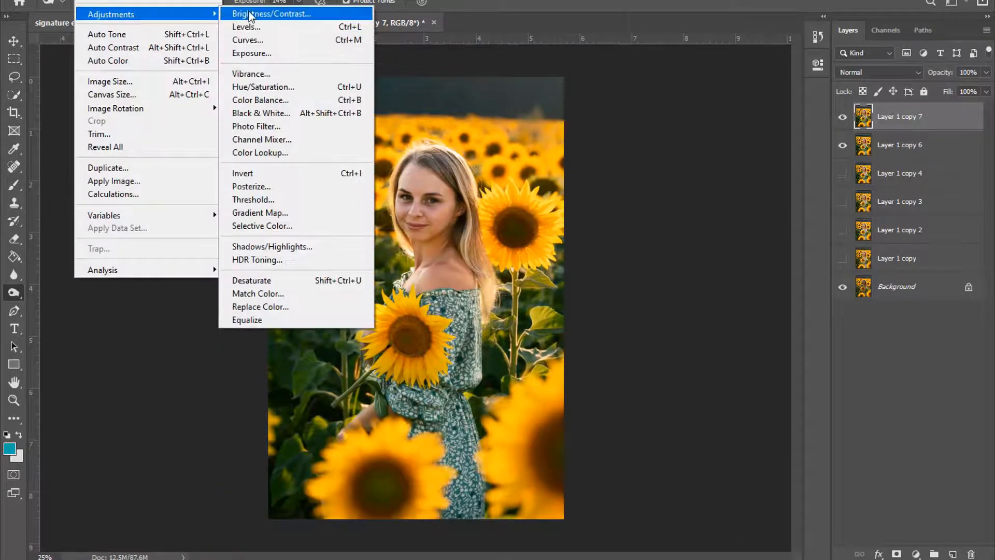
click(269, 15)
click(711, 30)
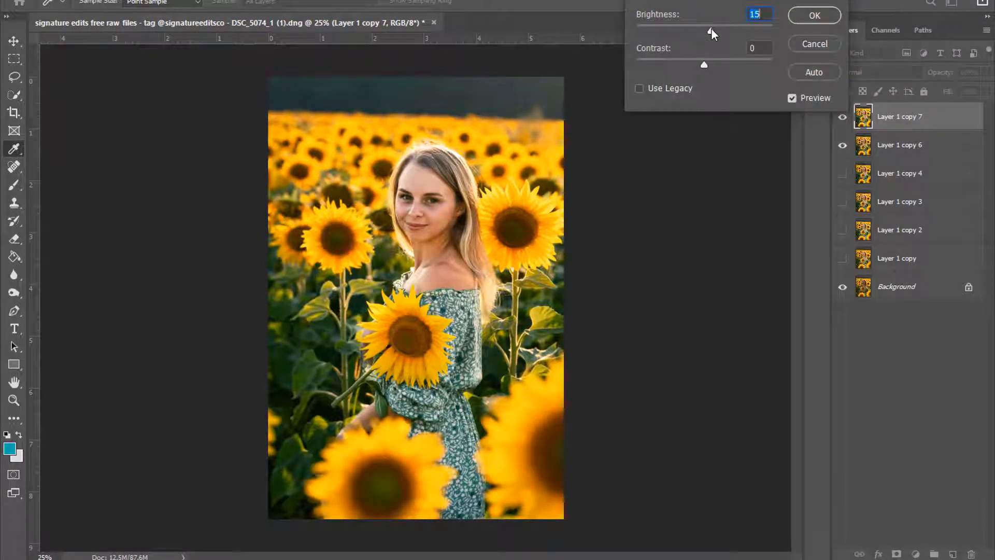
click(712, 60)
click(815, 15)
key(o)
Toggle Layer 1 copy 7 close up on the woman to compare the brightness and contrast change with the layer beneath
click(14, 400)
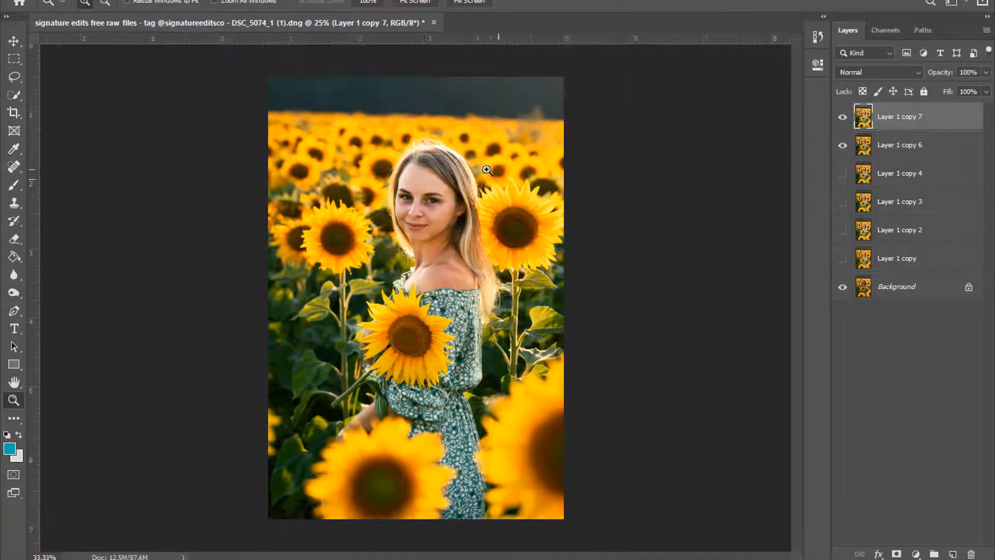
click(487, 171)
click(490, 171)
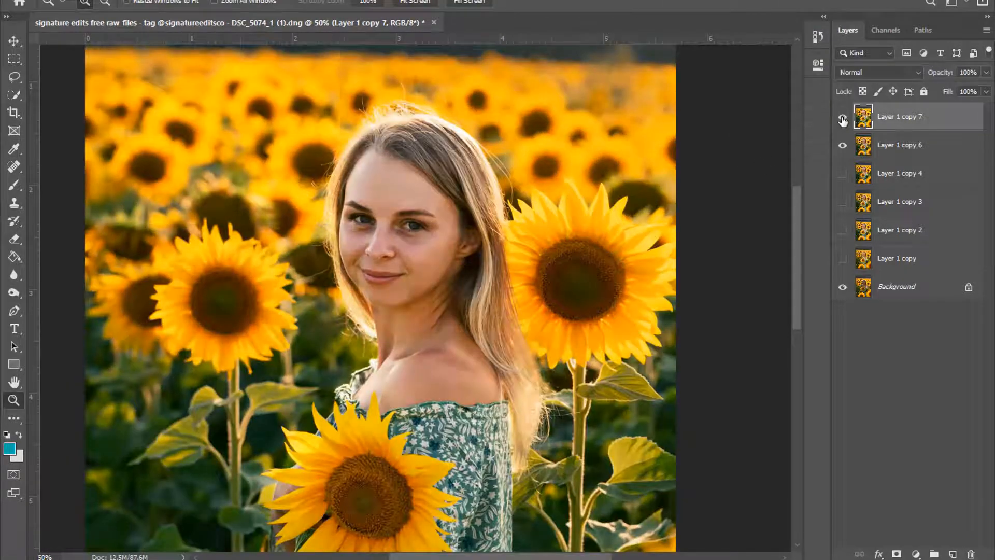
click(843, 121)
click(843, 121)
click(843, 120)
key(ctrl+minus)
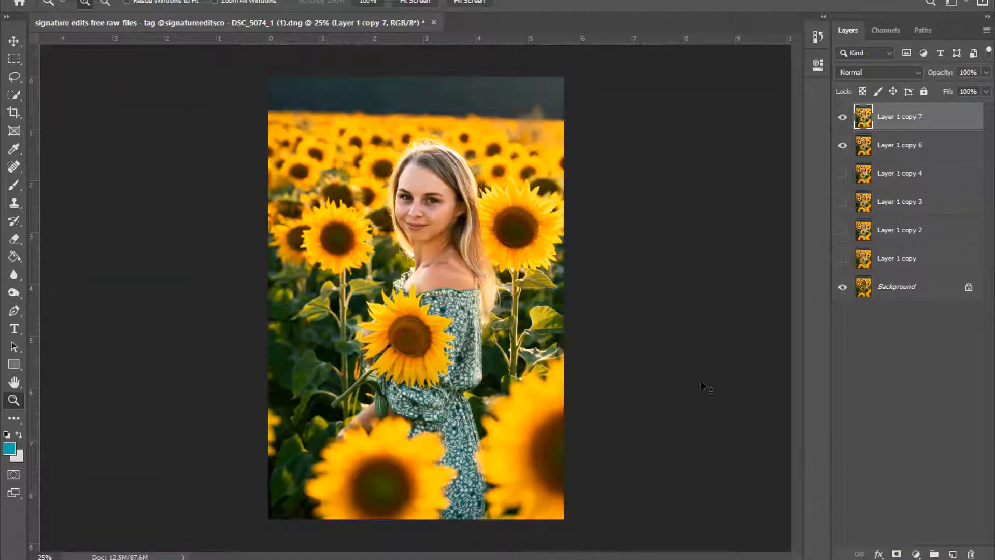
Duplicate Layer 1 copy 7 and apply Brightness/Contrast to the duplicate with brightness 29 and contrast 13
key(ctrl+j)
click(83, 1)
mouse_move(100, 11)
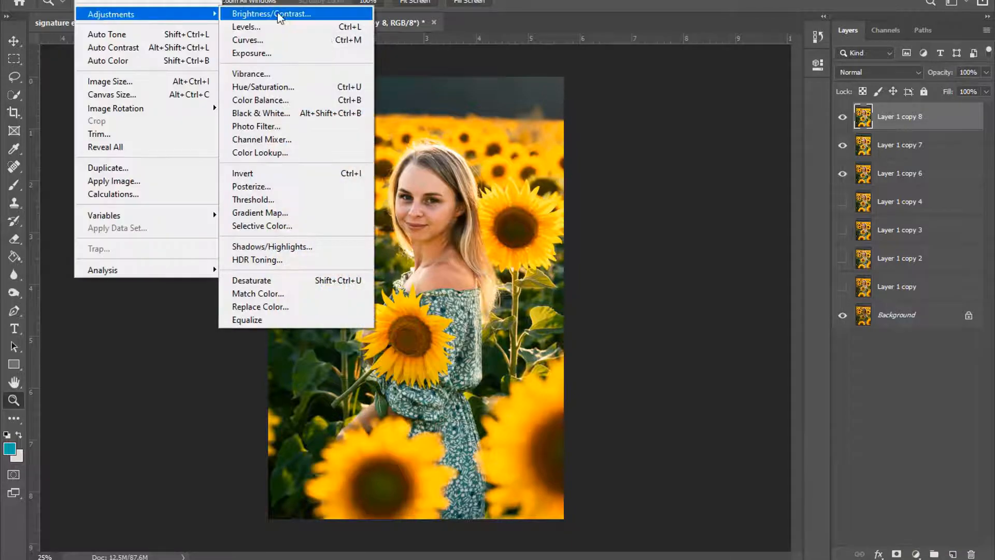
click(266, 11)
drag(704, 31, 717, 30)
click(713, 64)
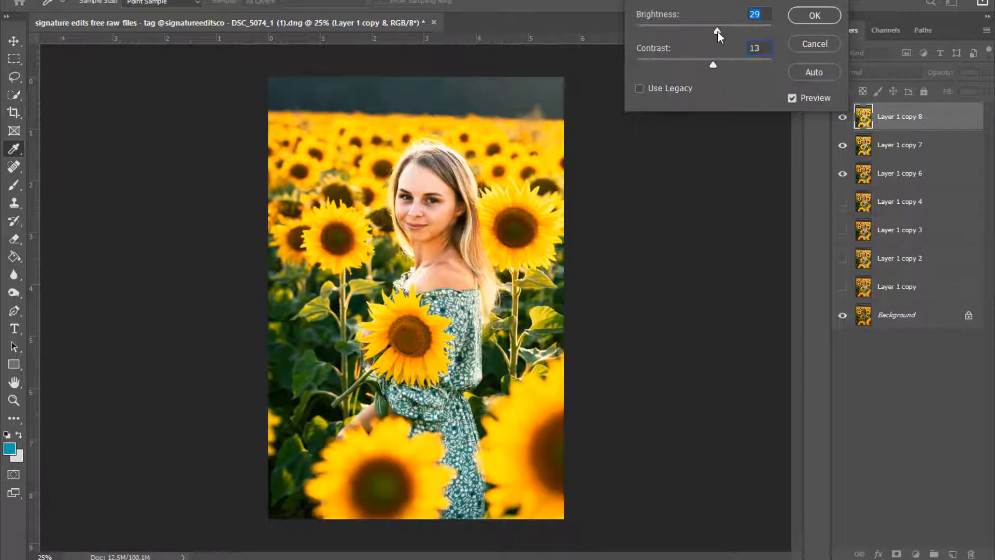
click(815, 15)
key(z)
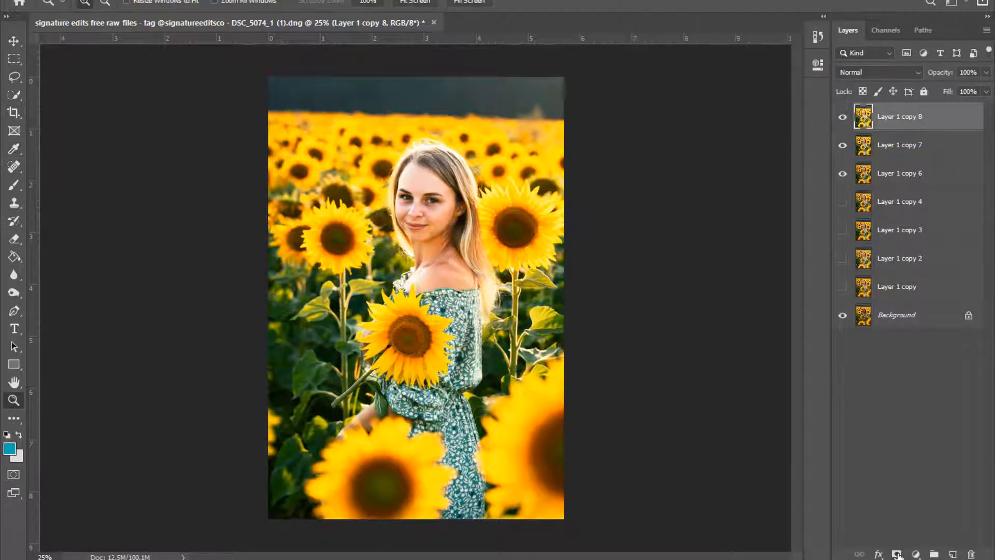
Add a layer mask to Layer 1 copy 8 and fill it with black to hide the extra brightening
click(896, 553)
key(ctrl+a)
key(Delete)
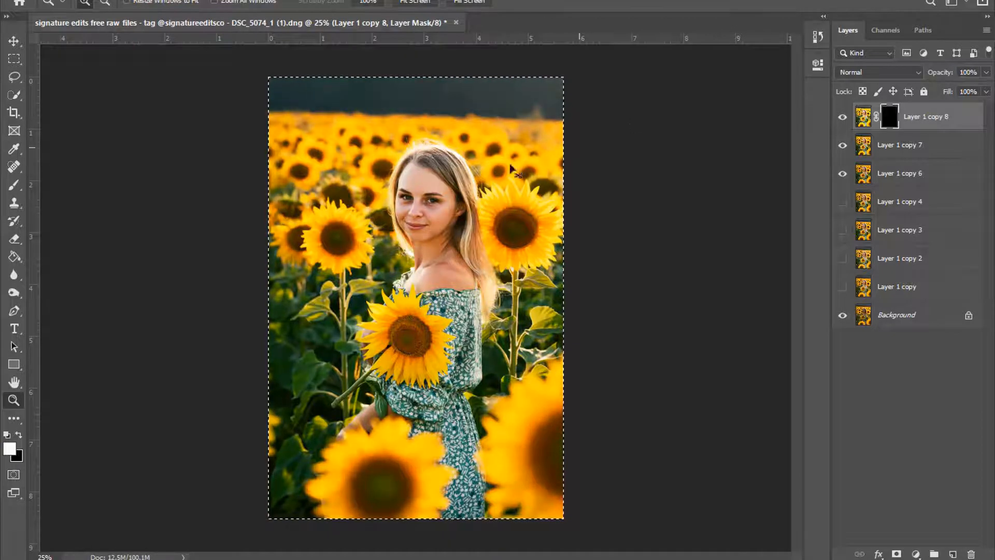
Paint white on the mask of Layer 1 copy 8 over the forehead, nose and cheeks to reveal the brightening
key(ctrl+plus)
click(485, 102)
click(485, 102)
key(b)
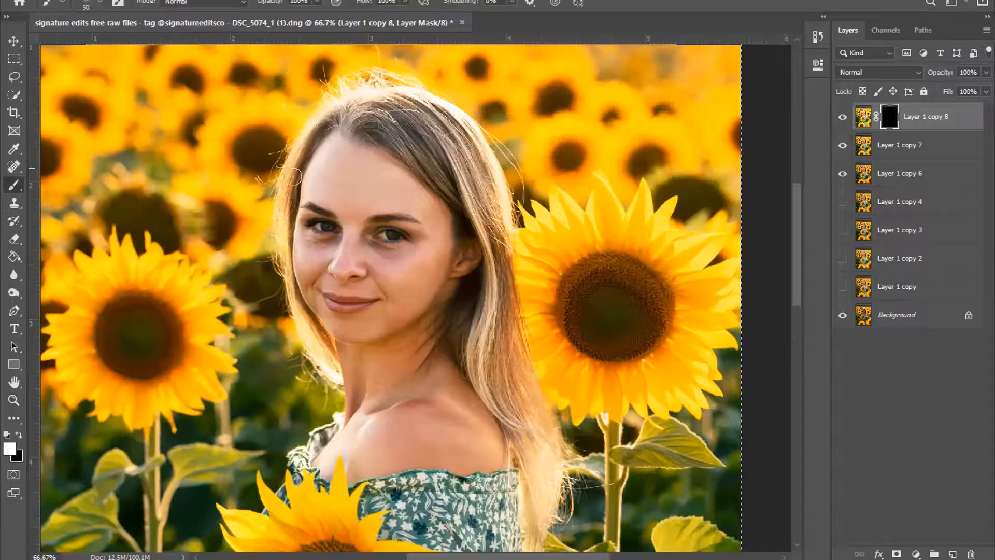
mouse_move(345, 182)
mouse_down()
mouse_move(374, 217)
mouse_move(403, 256)
mouse_move(389, 287)
mouse_move(341, 298)
mouse_up()
key(bracketleft)
key(bracketleft)
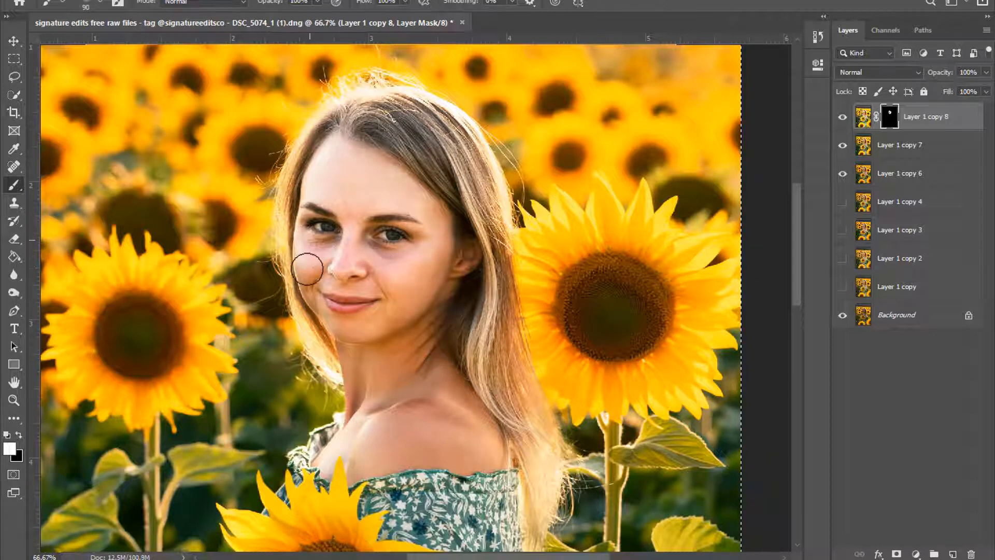
Extend the white mask painting over the neck and bare shoulder, using brushes from 150 px down to 60 px
key(bracketright)
key(bracketright)
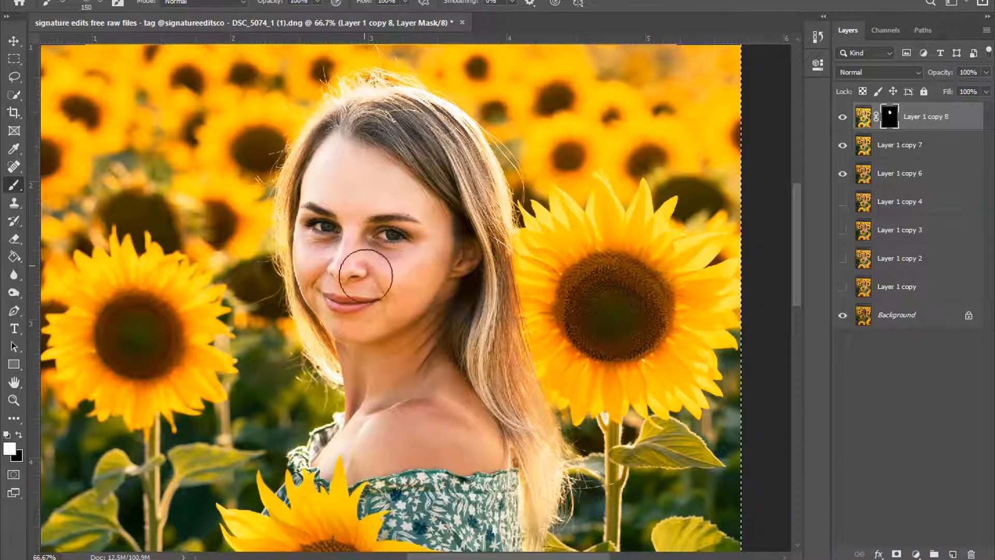
mouse_move(379, 364)
mouse_down()
mouse_move(359, 351)
mouse_move(380, 444)
mouse_move(473, 445)
mouse_move(411, 344)
mouse_up()
key(bracketleft)
key(bracketleft)
key(bracketleft)
key(bracketleft)
key(bracketleft)
key(bracketleft)
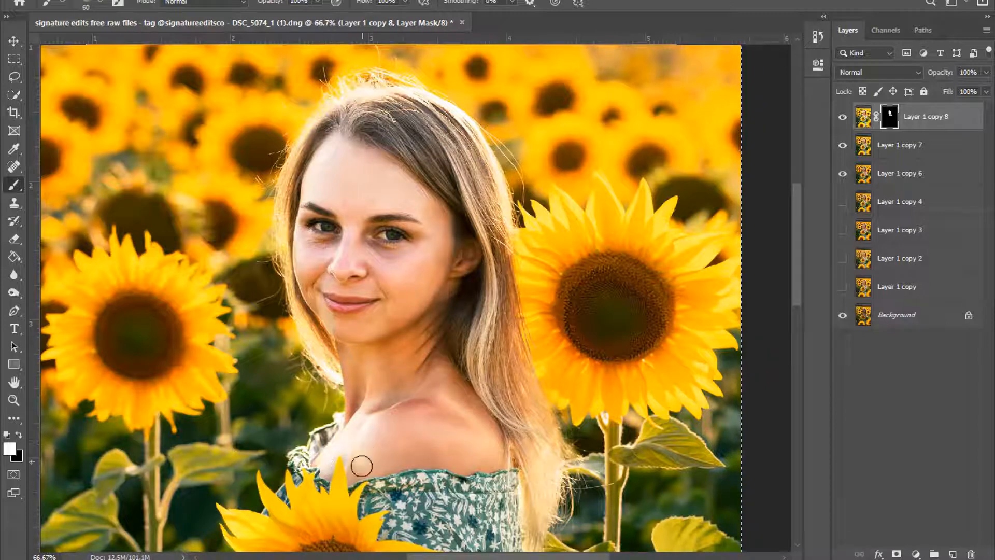
Set the opacity of Layer 1 copy 8 to 72% to soften the brightened skin
key(ctrl+minus)
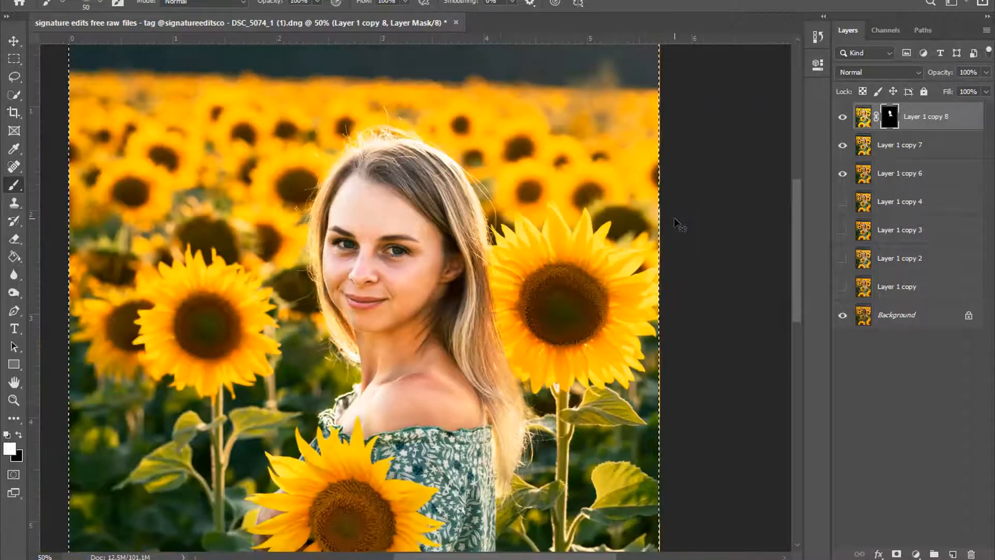
key(ctrl+minus)
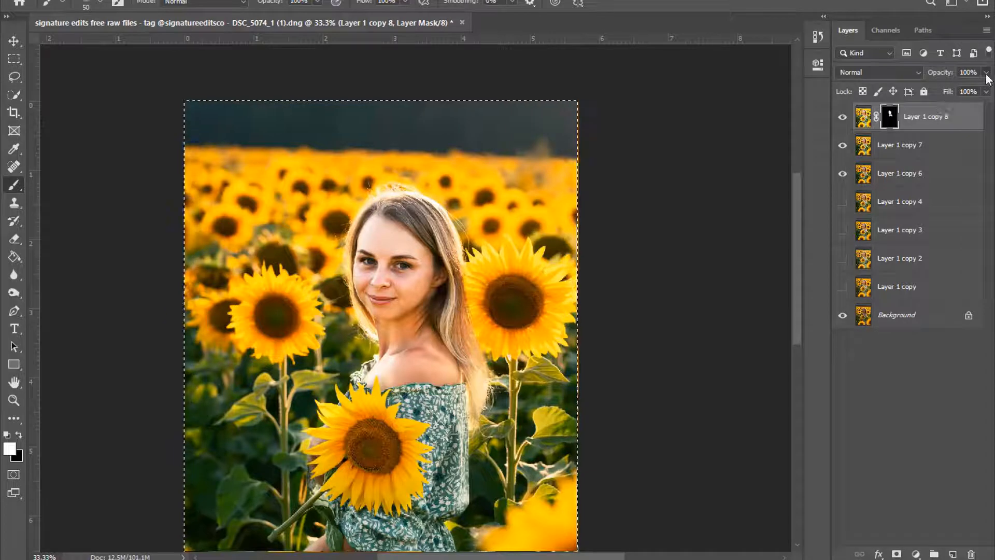
drag(987, 72, 966, 87)
Toggle Layer 1 copy 8 repeatedly to compare the softened skin brightening with the layer beneath
click(842, 119)
click(843, 118)
click(842, 118)
click(843, 118)
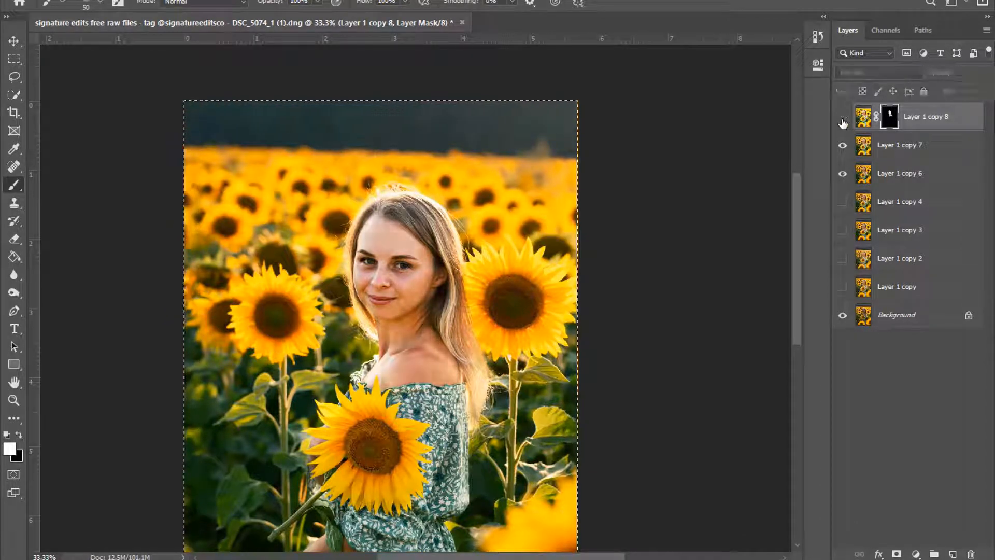
click(843, 118)
click(843, 118)
click(843, 118)
click(14, 238)
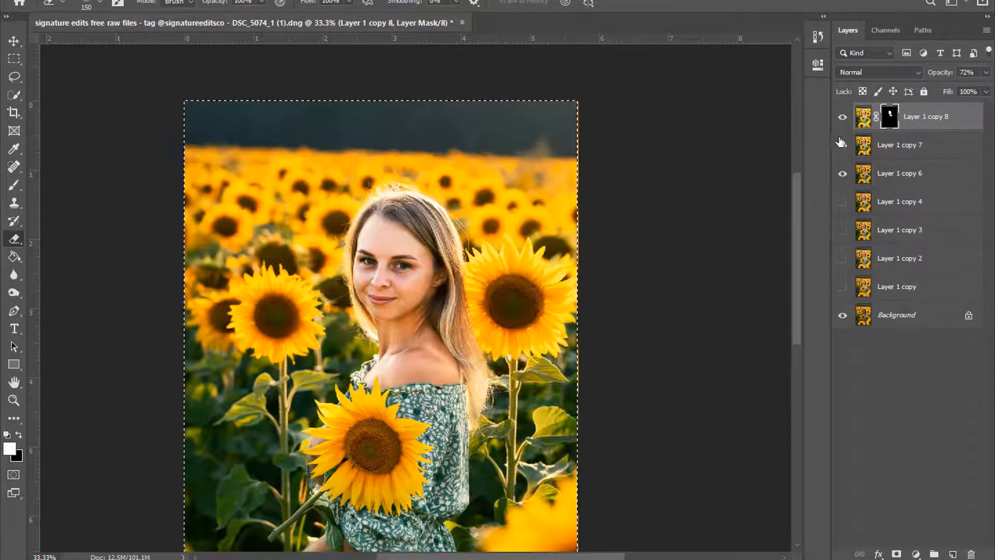
click(843, 118)
click(843, 118)
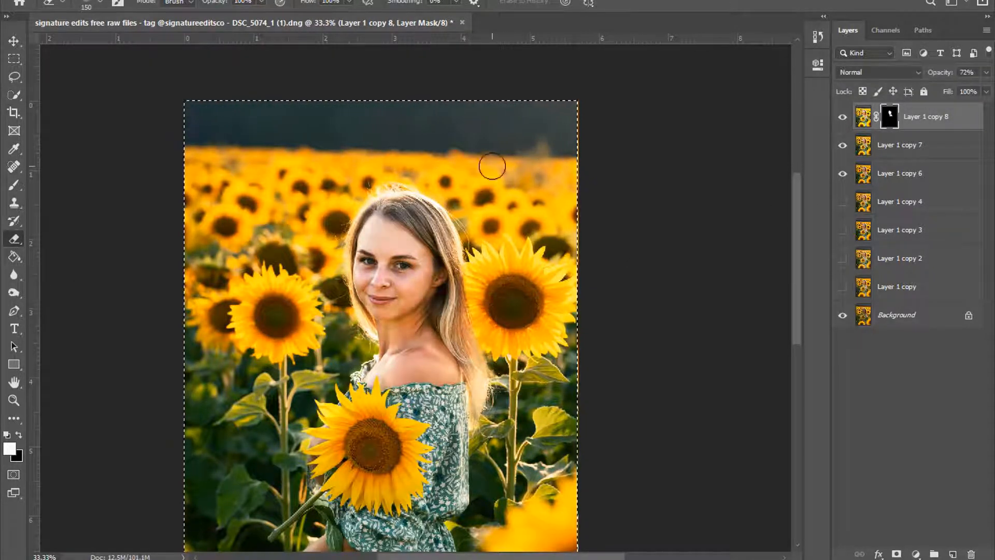
key(bracketright)
key(ctrl+plus)
key(bracketright)
key(bracketright)
key(bracketright)
key(bracketright)
key(bracketright)
key(bracketright)
key(bracketright)
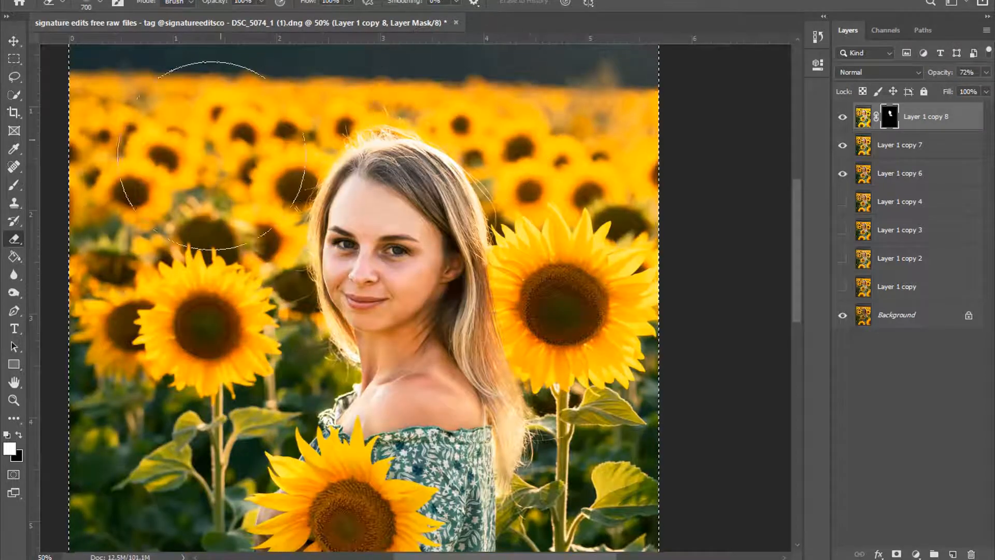
Compare the whole portrait with and without the masked brightening of Layer 1 copy 8
key(ctrl+minus)
click(842, 118)
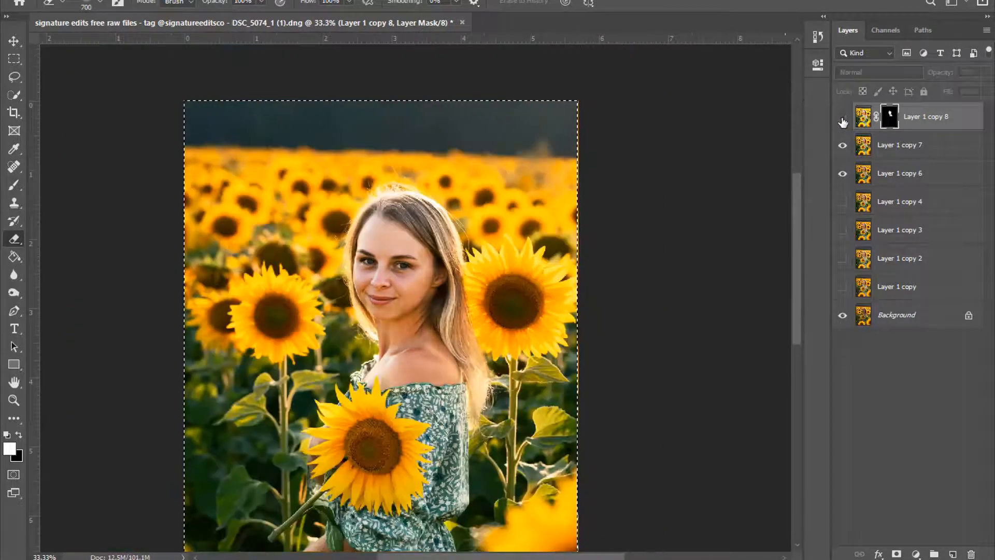
click(843, 118)
click(843, 118)
click(843, 119)
click(843, 118)
key(ctrl+plus)
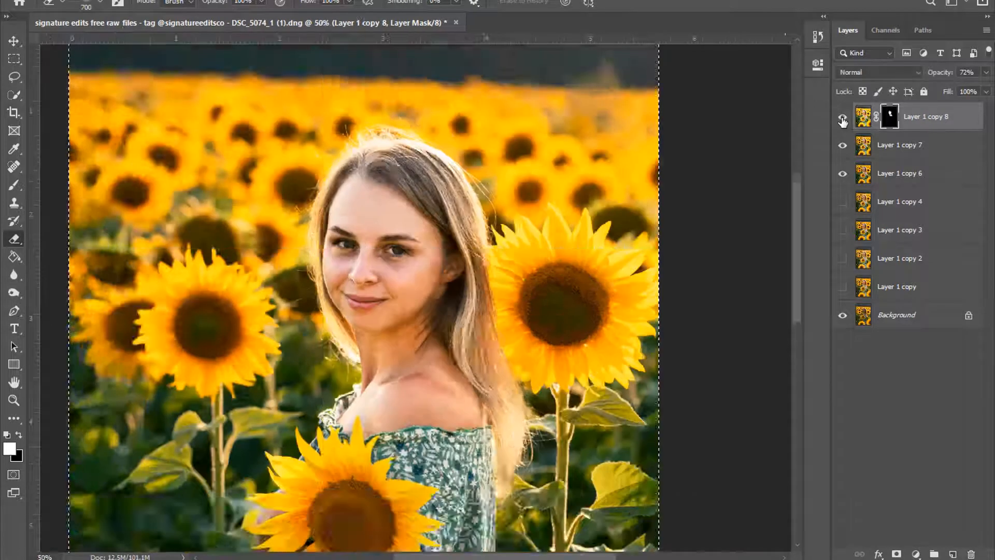
key(ctrl+plus)
key(b)
key(bracketright)
key(bracketright)
key(bracketright)
key(bracketright)
key(bracketright)
key(bracketright)
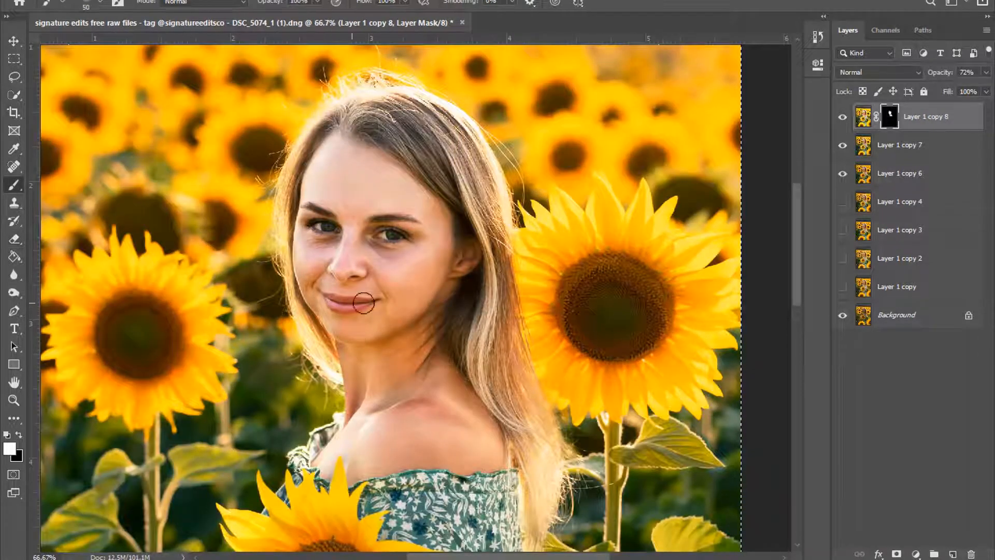
key(bracketright)
key(bracketright)
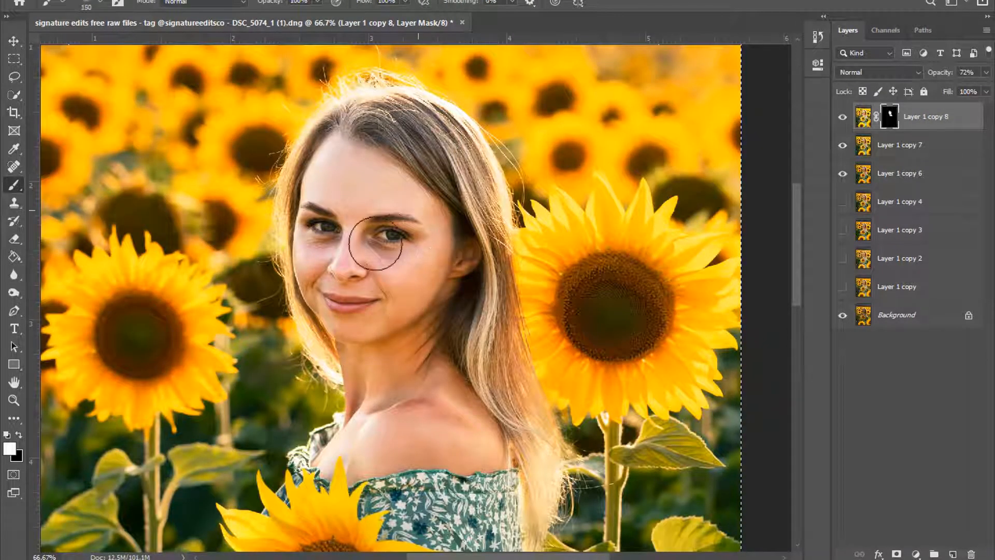
Merge Layer 1 copy 8 with Layer 1 copy 7 into a single layer
key(ctrl+minus)
key(ctrl+minus)
right_click(902, 154)
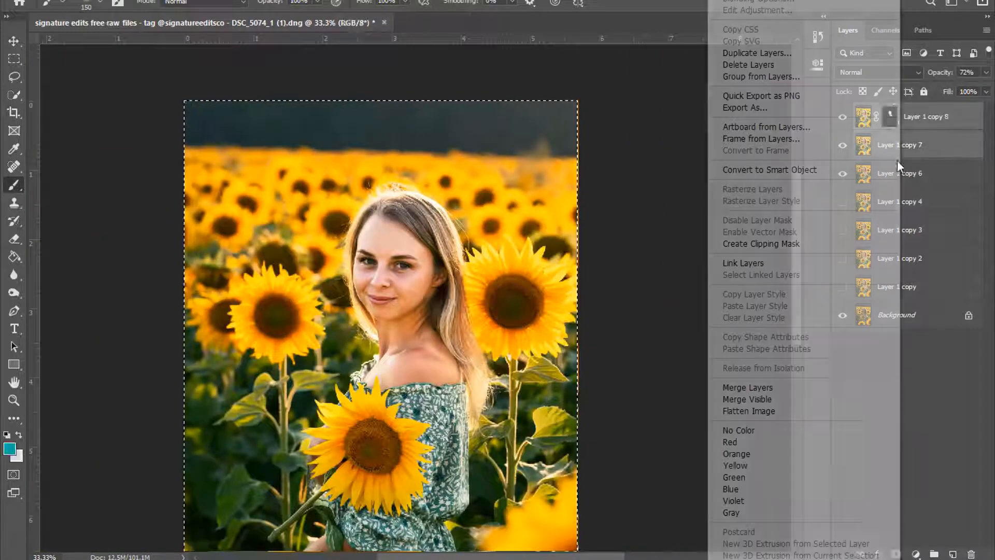
click(779, 384)
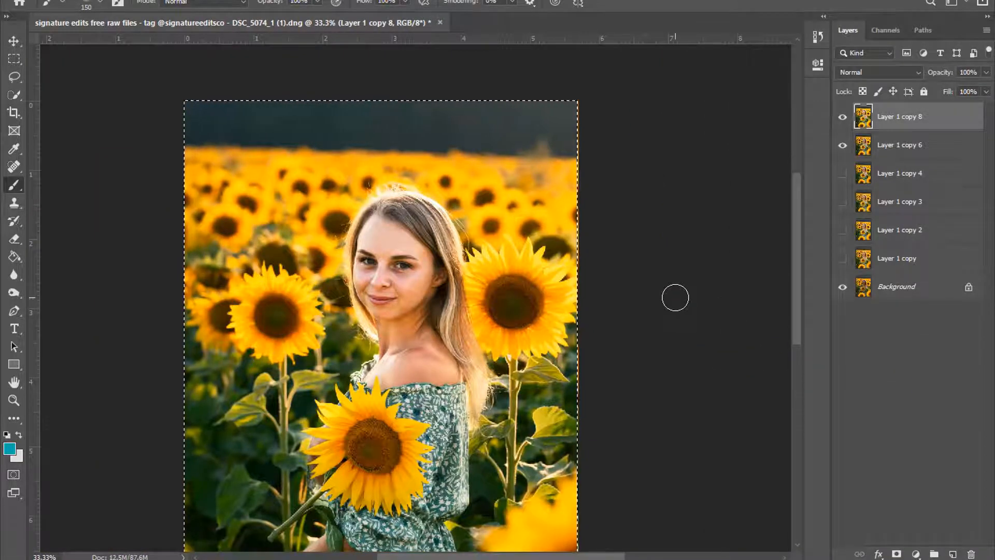
Copy the merged image into a new layer on top and raise that layer's brightness to 21
key(ctrl+c)
key(ctrl+v)
key(ctrl+plus)
click(86, 1)
mouse_move(111, 14)
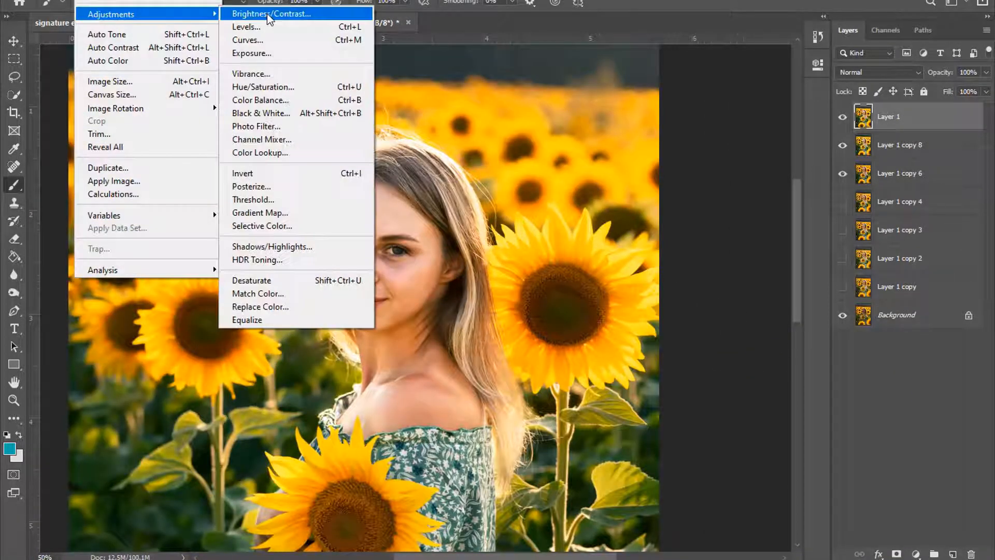
click(267, 14)
click(714, 30)
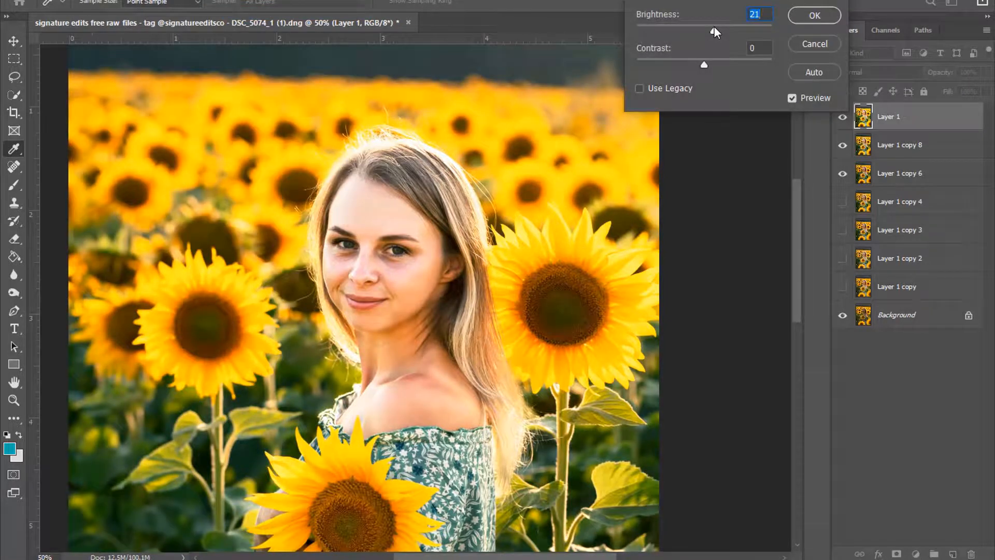
click(815, 15)
key(b)
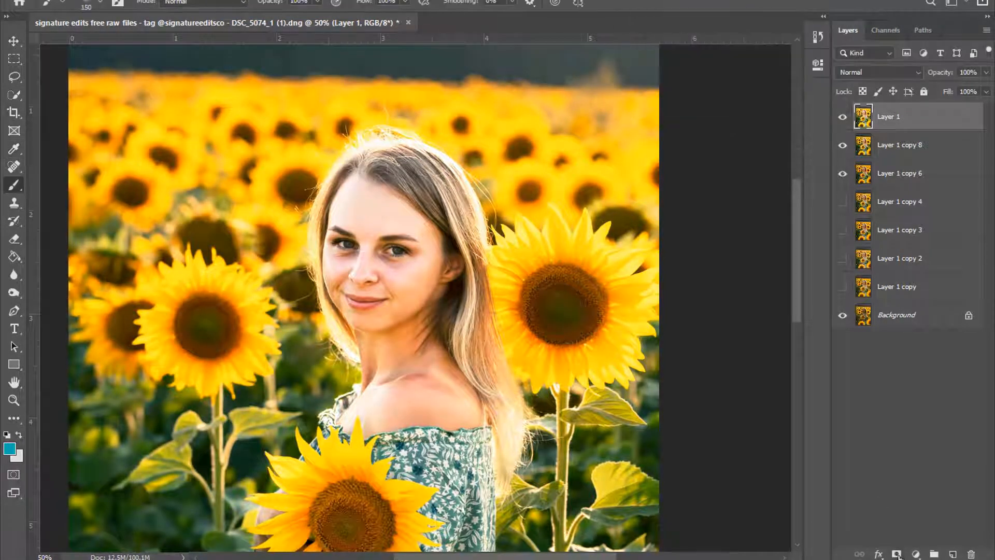
Add a layer mask to the new Layer 1 and invert it to black to hide its brightening
click(897, 553)
key(d)
key(ctrl+i)
Paint white on the mask of Layer 1 over the lips with a small brush to brighten them
key(ctrl+plus)
key(ctrl+plus)
key(ctrl+plus)
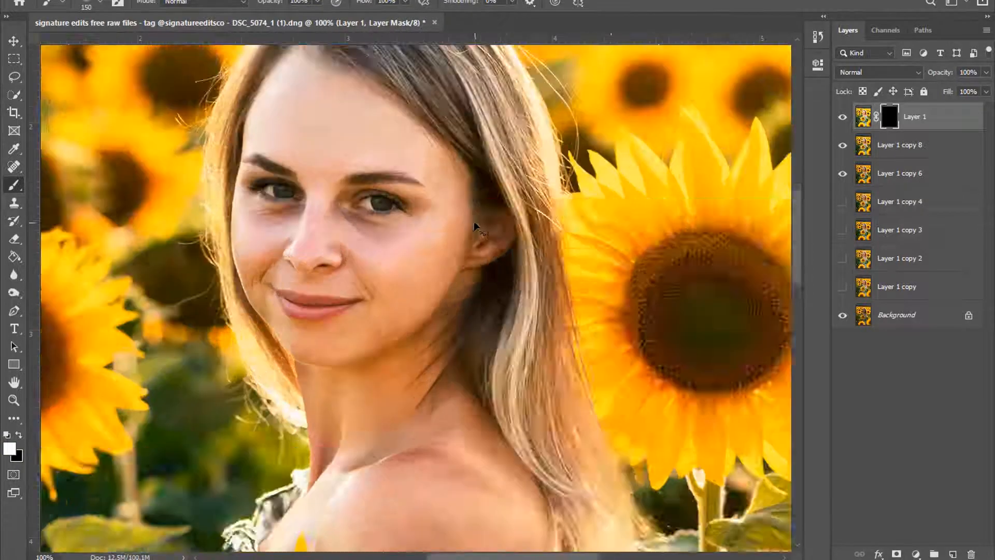
key(bracketleft)
key(bracketleft)
key(bracketleft)
key(bracketleft)
key(bracketleft)
key(bracketleft)
key(bracketleft)
key(bracketleft)
key(bracketleft)
key(bracketleft)
key(bracketleft)
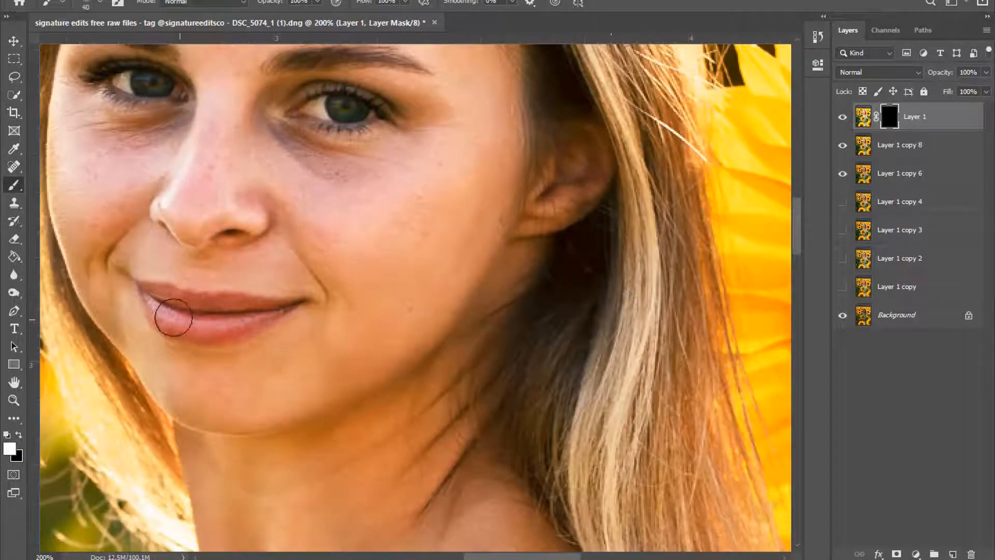
key(bracketright)
mouse_move(143, 288)
mouse_down()
mouse_move(245, 306)
mouse_move(293, 300)
mouse_move(211, 329)
mouse_move(156, 313)
mouse_move(151, 296)
mouse_move(181, 329)
mouse_up()
key(bracketright)
key(bracketright)
key(bracketleft)
key(bracketleft)
key(ctrl+minus)
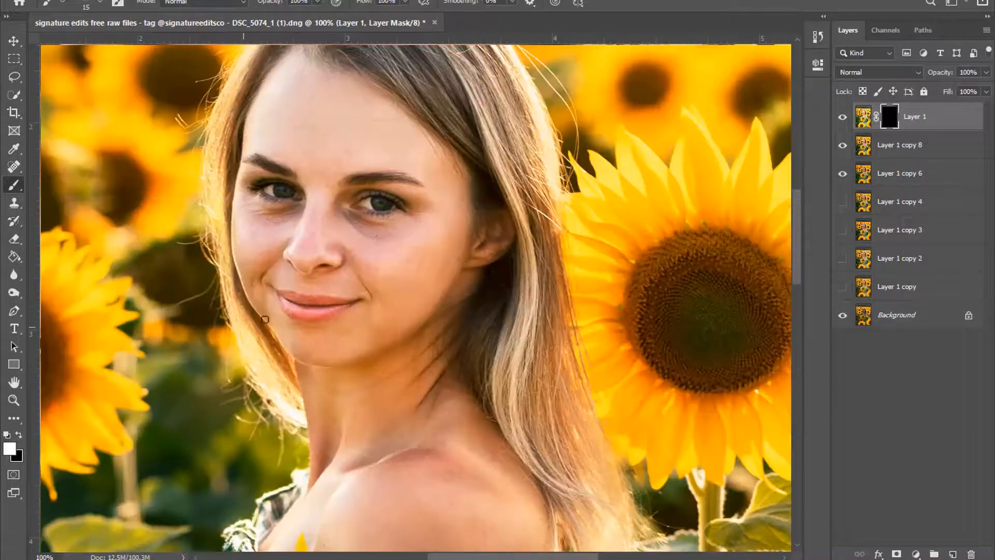
Paint white on Layer 1's mask over the white of the eye nearer the visible ear with a tiny brush
scroll(455, 262, up, 2)
key(ctrl+plus)
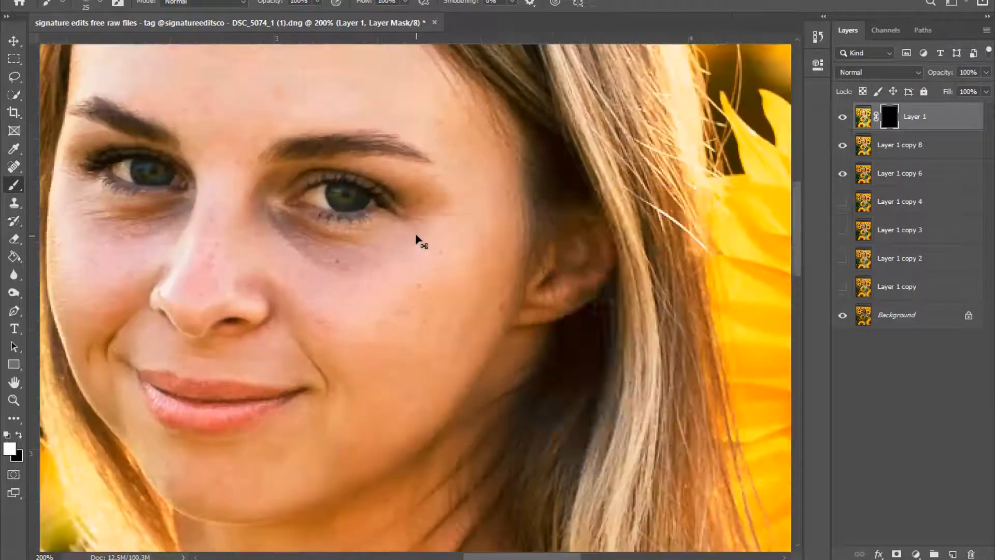
key(ctrl+plus)
scroll(324, 217, up, 2)
key(bracketleft)
key(bracketleft)
key(bracketleft)
key(bracketleft)
key(bracketleft)
key(bracketleft)
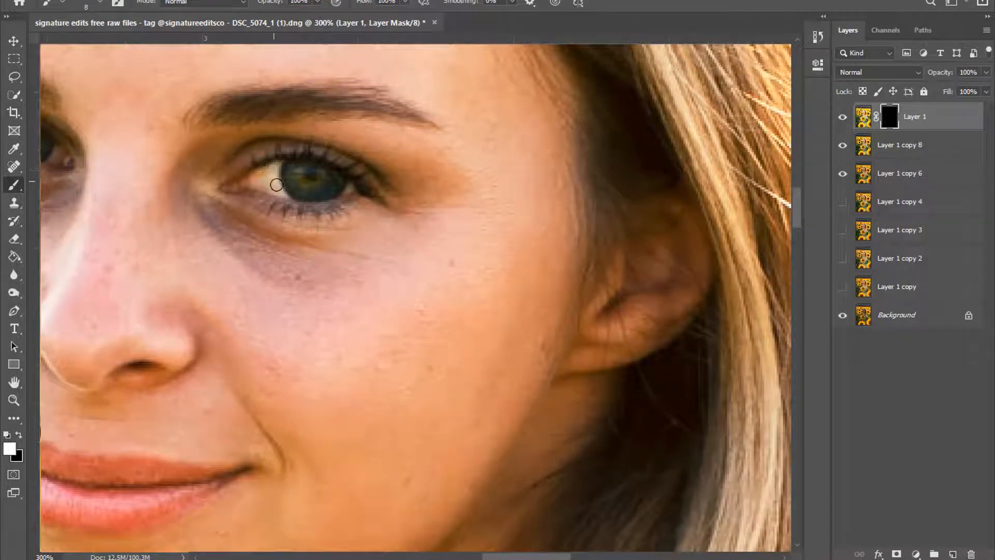
drag(276, 184, 255, 182)
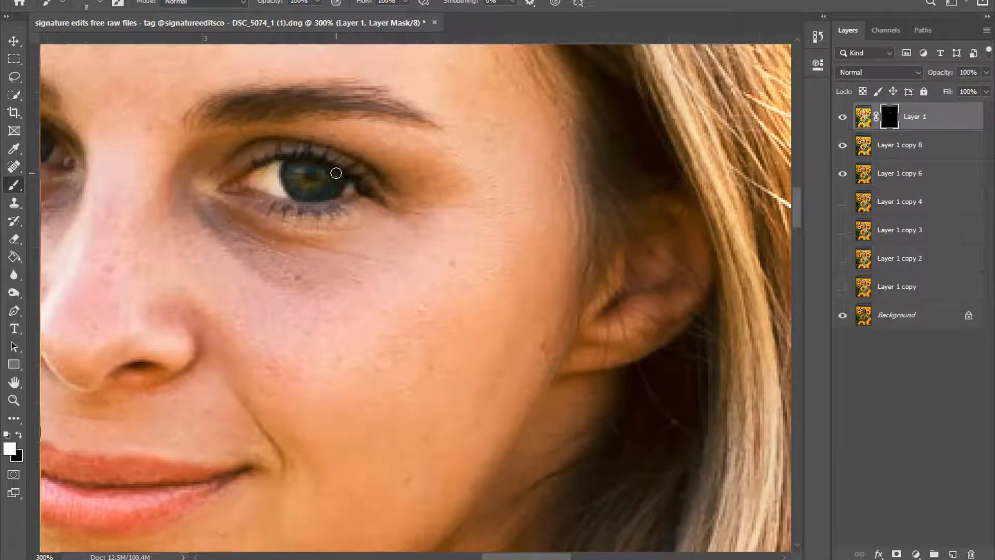
Brighten the white of the woman's other eye on Layer 1's mask with the same small white brush
key(ctrl+minus)
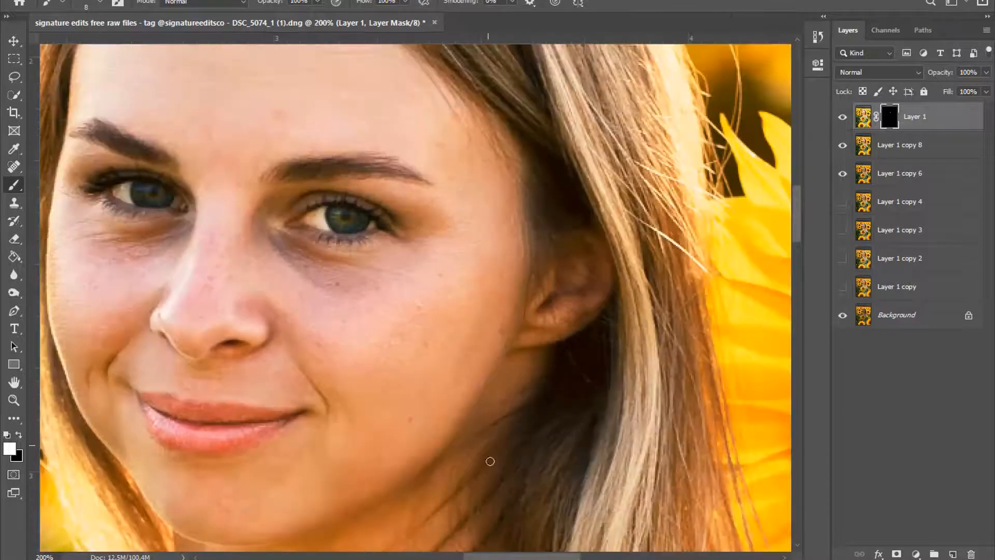
drag(500, 559, 472, 558)
key(ctrl+plus)
scroll(342, 294, up, 1)
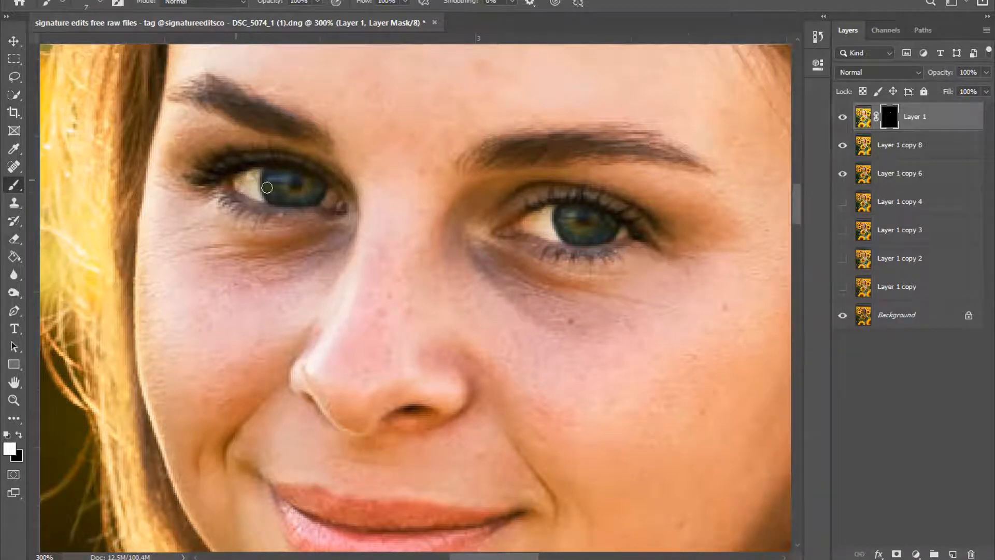
Reduce Layer 1's opacity to 77% to soften the lip and eye brightening
key(ctrl+0)
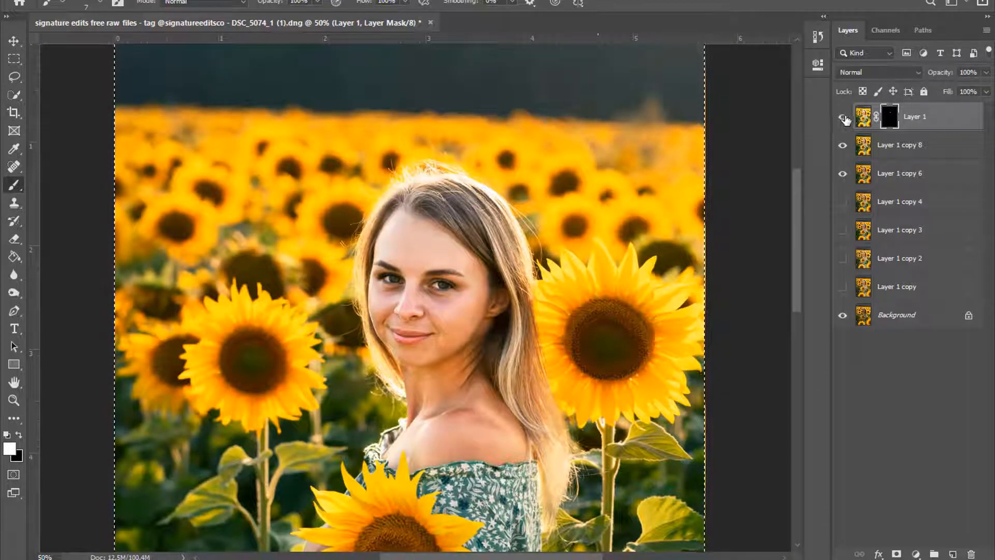
key(ctrl+minus)
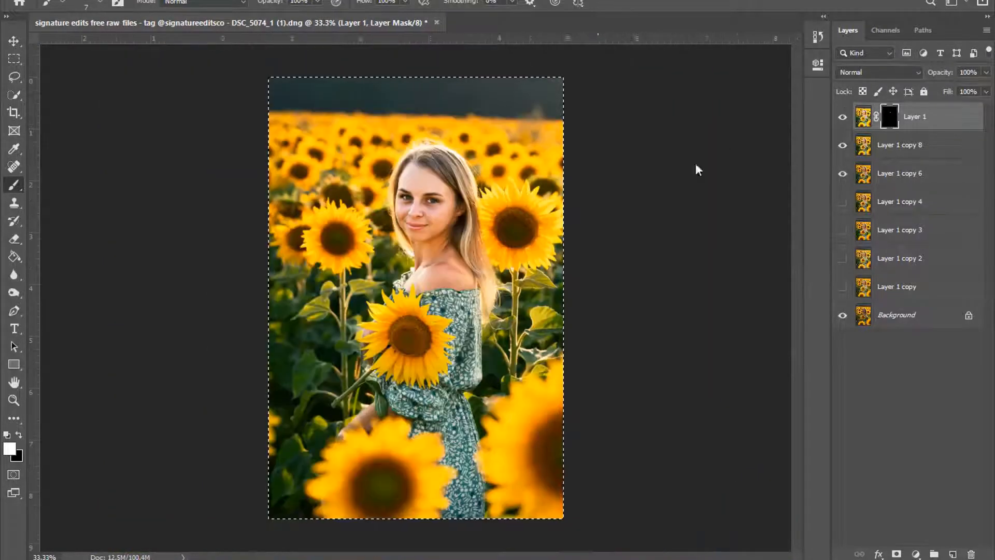
key(ctrl+plus)
key(ctrl+plus)
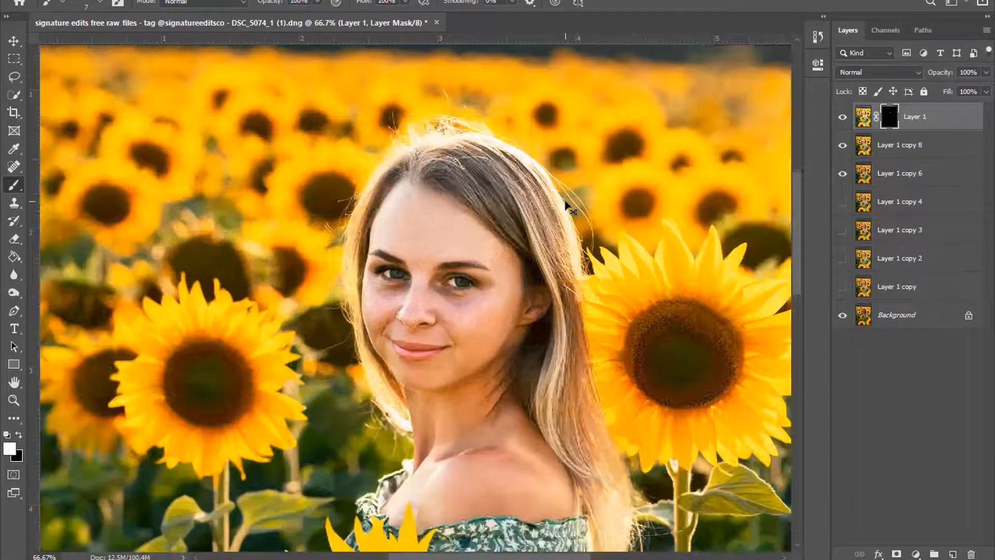
key(ctrl+plus)
click(986, 74)
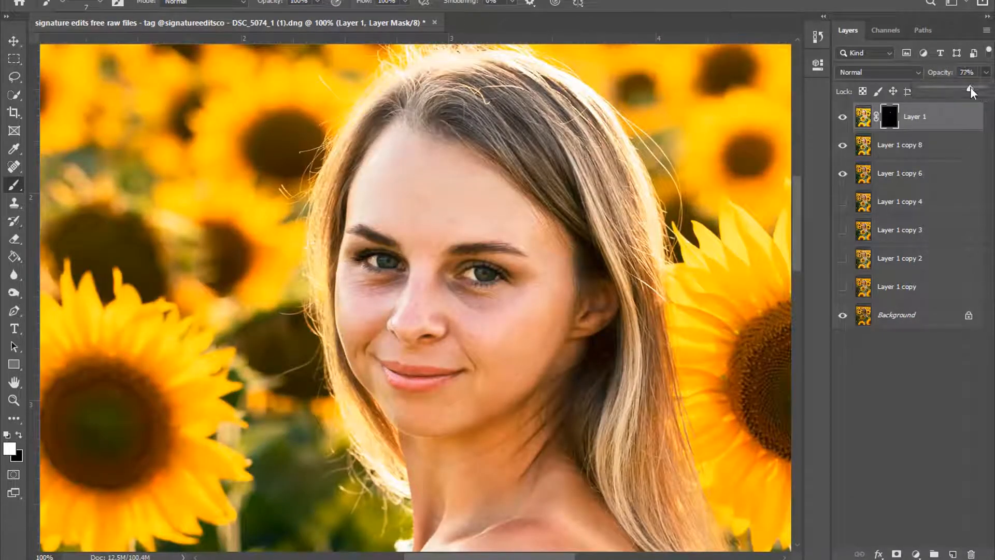
Toggle Layer 1's visibility and compare the brightened lips and eyes at several magnifications
click(843, 118)
click(843, 117)
key(ctrl+minus)
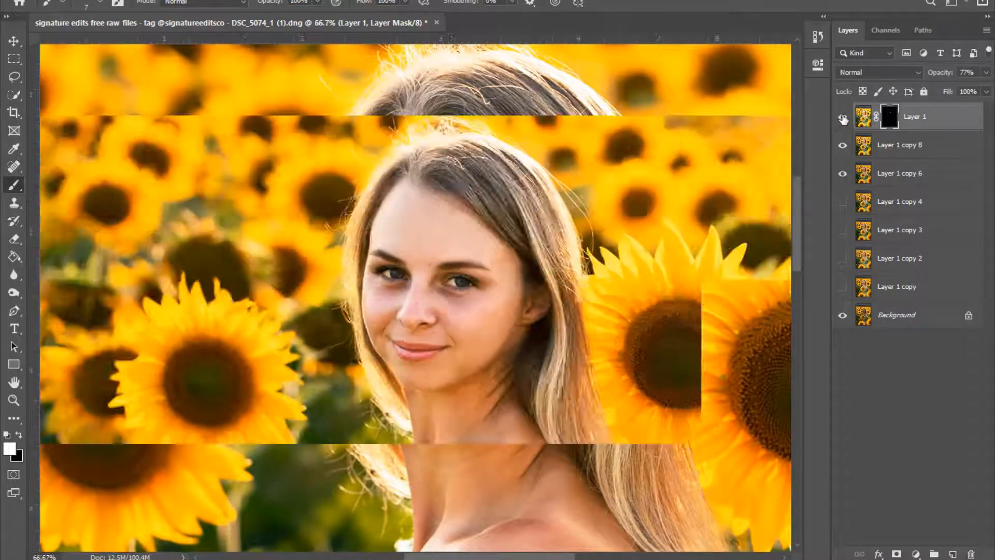
key(ctrl+minus)
key(ctrl+minus)
key(ctrl+plus)
key(ctrl+plus)
key(ctrl+plus)
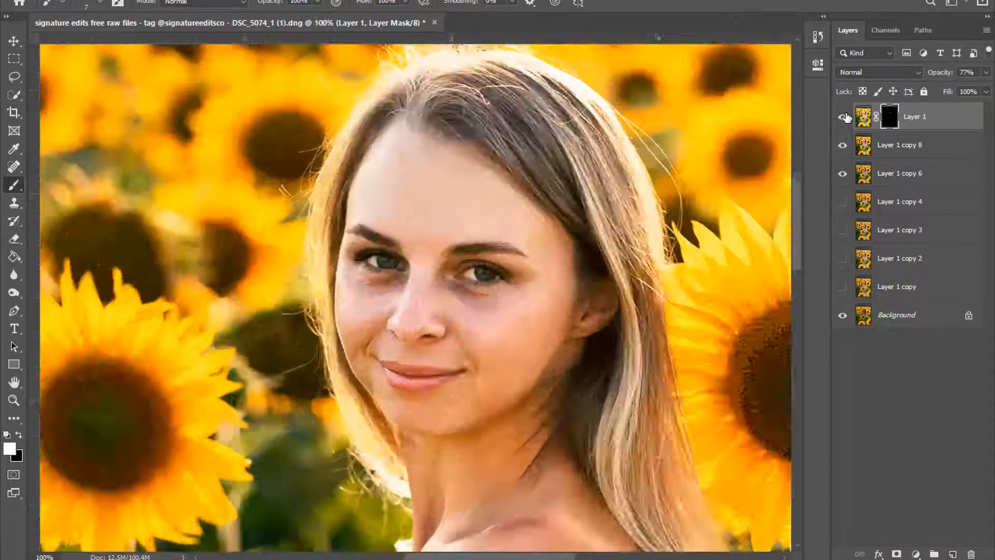
Merge the masked Layer 1 with Layer 1 copy 8 into a single layer
key(ctrl+plus)
ctrl+click(895, 148)
right_click(895, 148)
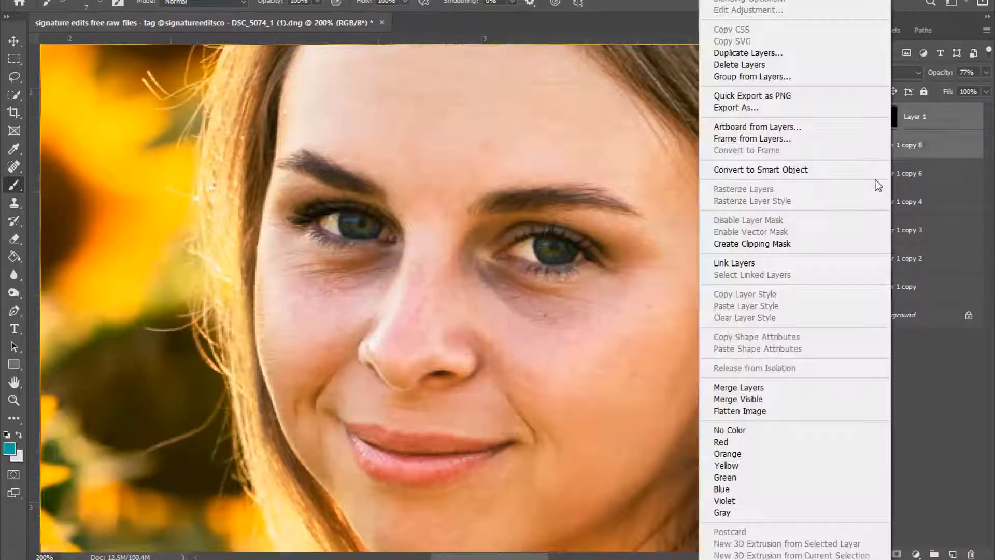
click(764, 386)
Stamp all visible layers into a new layer on top of the stack
key(ctrl+minus)
key(ctrl+minus)
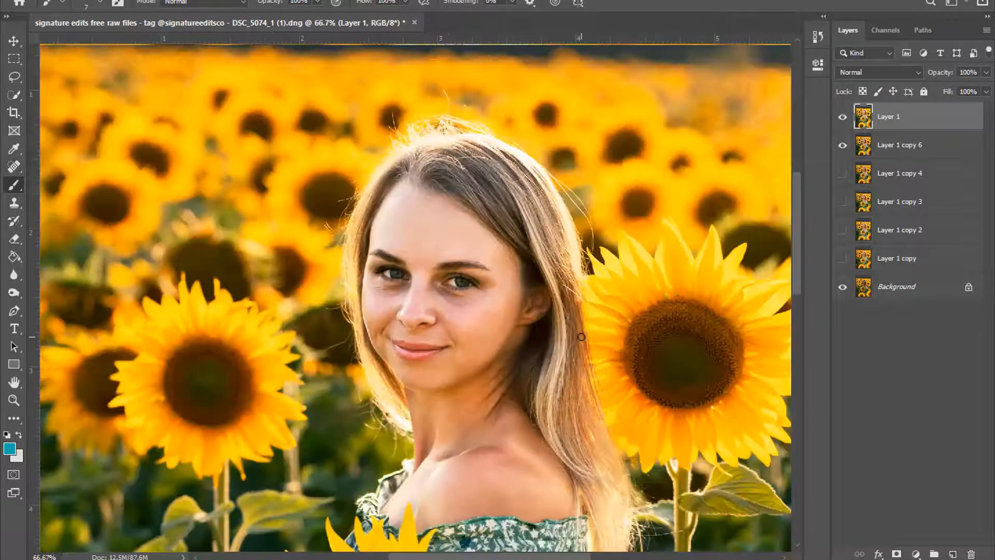
key(ctrl+plus)
key(ctrl+plus)
key(ctrl+shift+alt+e)
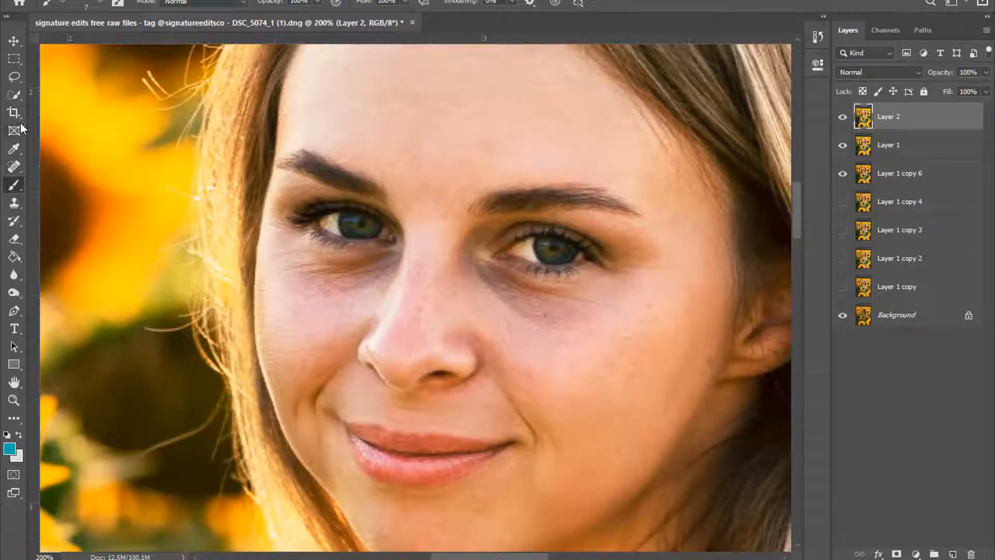
Patch the dark area under the eye nearer the visible ear with clean skin from the cheek below it
right_click(14, 167)
click(62, 193)
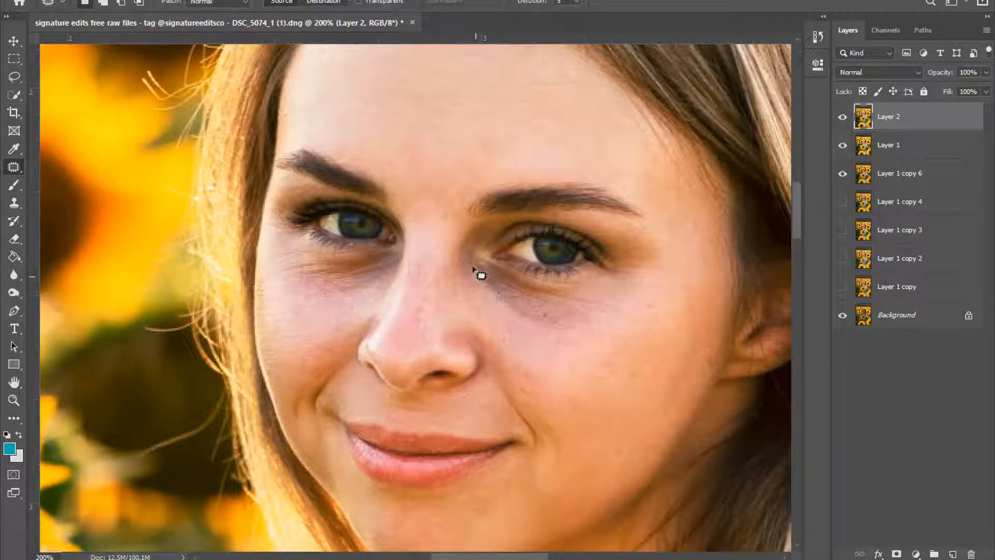
mouse_move(503, 268)
mouse_down()
mouse_move(599, 285)
mouse_move(616, 309)
mouse_move(569, 326)
mouse_move(519, 322)
mouse_move(544, 369)
mouse_up()
click(620, 352)
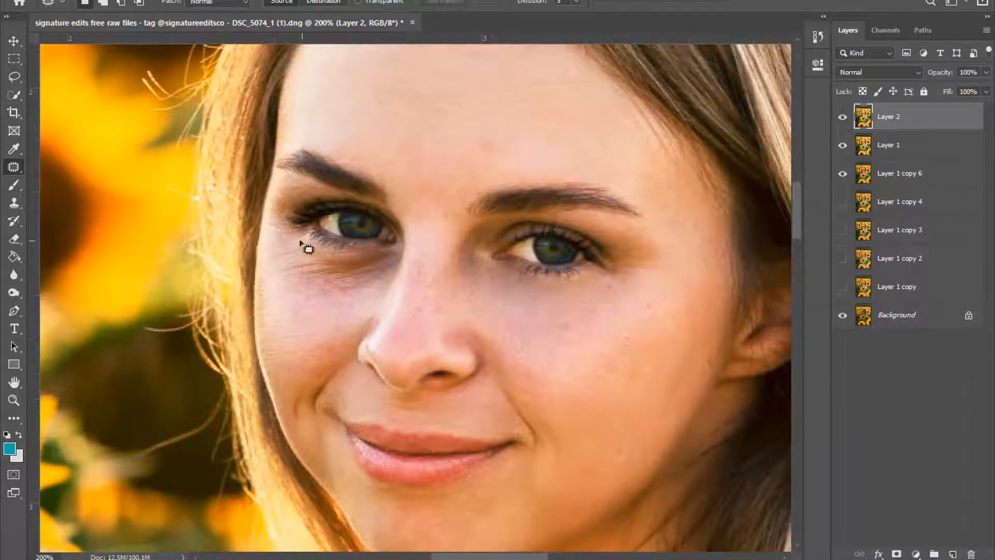
Patch the dark circle and creases under the other eye with smooth cheek skin in two passes
mouse_move(398, 258)
mouse_down()
mouse_move(399, 273)
mouse_move(334, 291)
mouse_move(293, 272)
mouse_up()
drag(311, 282, 285, 324)
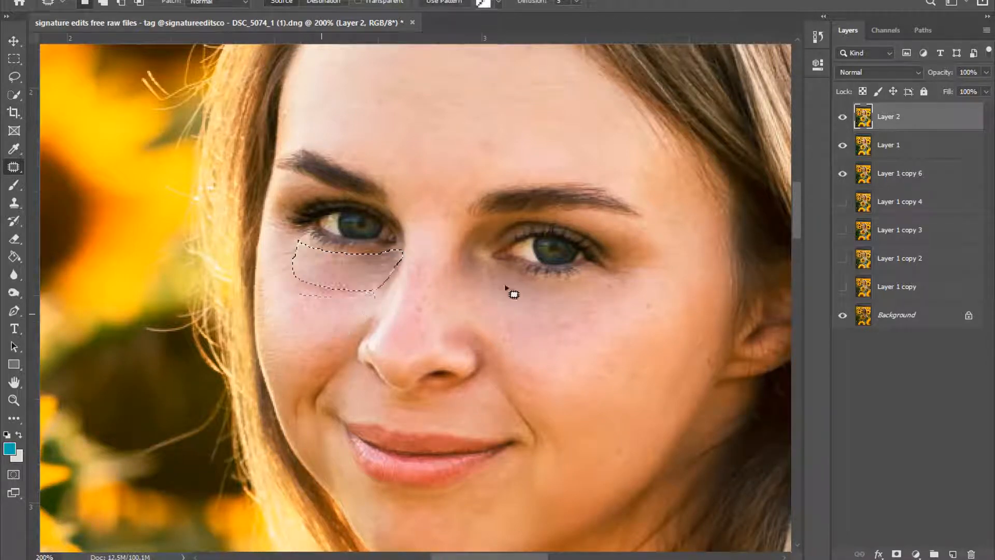
click(617, 281)
mouse_move(383, 272)
mouse_down()
mouse_move(333, 300)
mouse_move(309, 290)
mouse_up()
drag(320, 300, 297, 326)
click(481, 308)
Lower Layer 2's opacity to 54% and toggle its visibility to compare the under-eye retouching
click(986, 73)
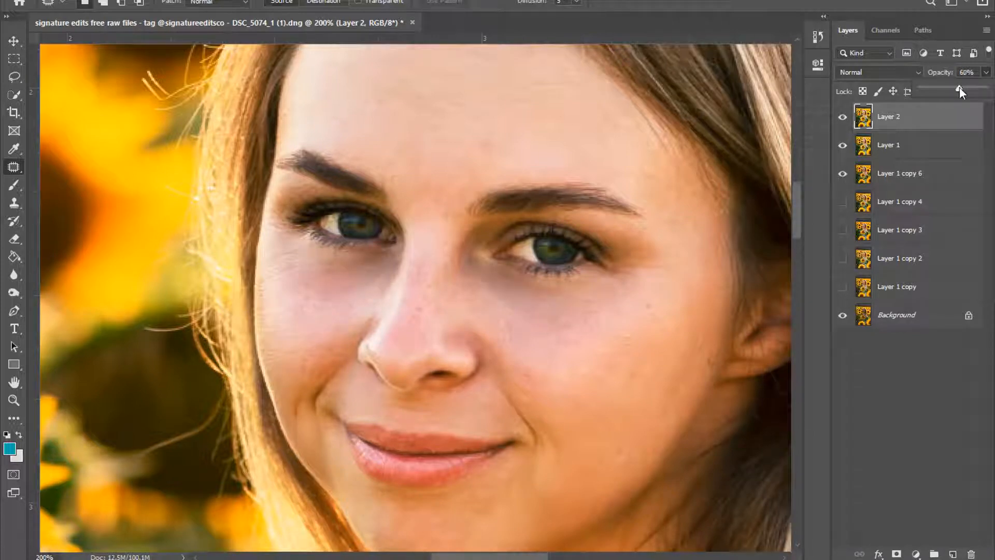
drag(957, 86, 954, 86)
click(843, 117)
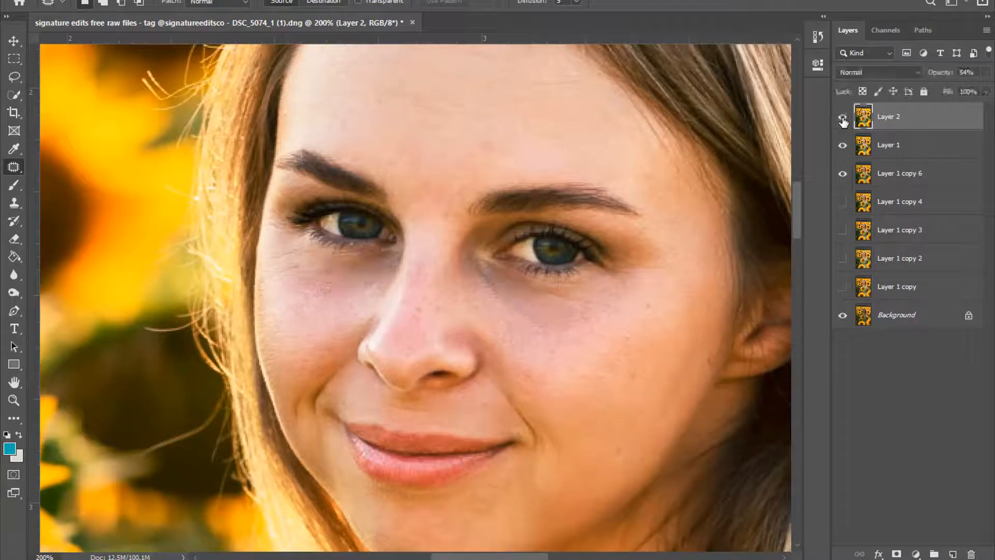
key(ctrl+0)
click(842, 118)
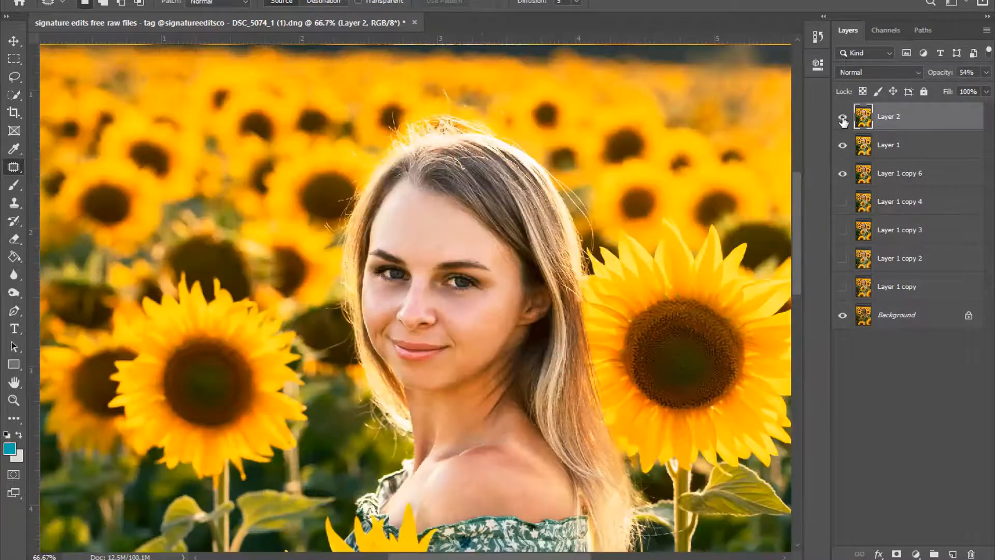
Merge Layer 2 with Layer 1 into a single layer
key(ctrl+1)
right_click(900, 148)
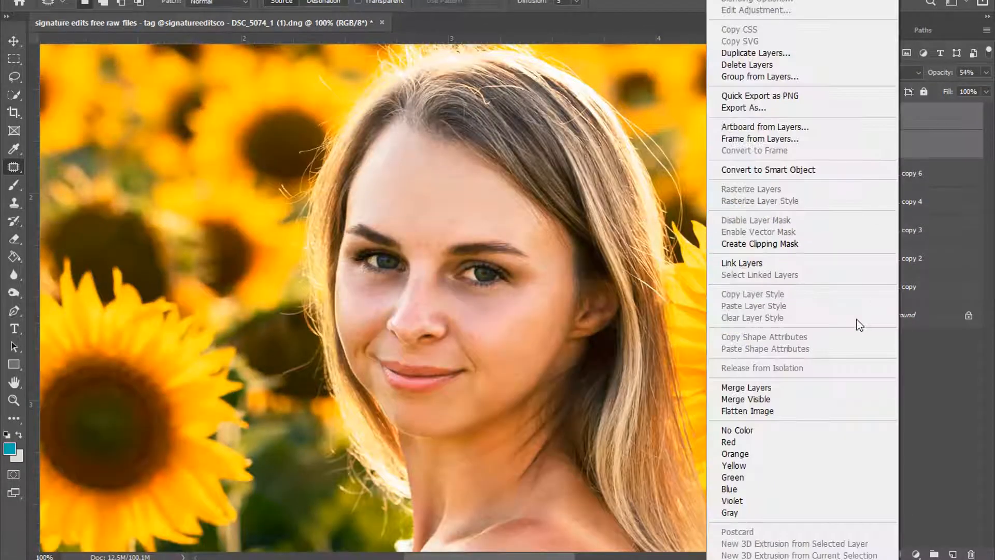
click(752, 396)
Duplicate the merged Layer 2 and raise the copy's brightness slightly with Brightness/Contrast
key(ctrl+j)
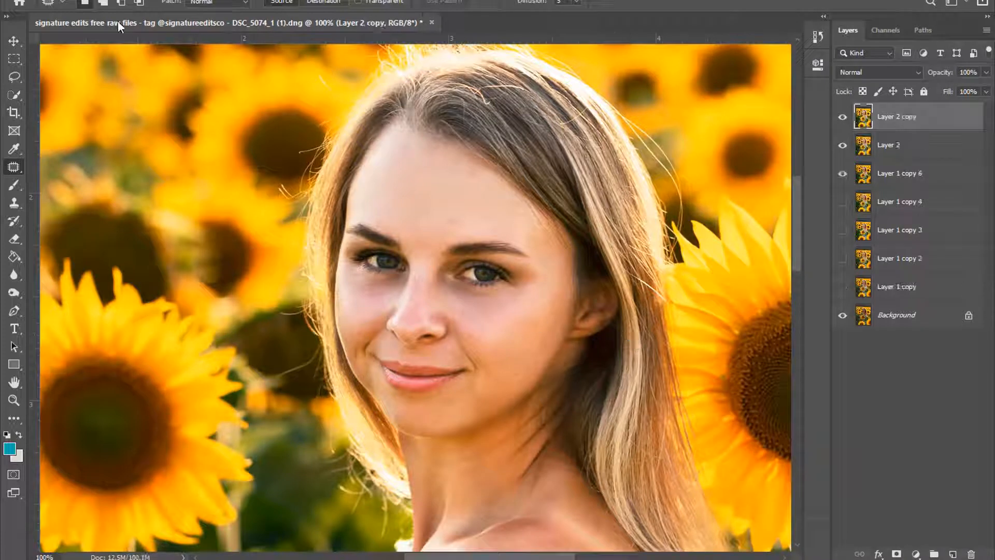
click(88, 0)
mouse_move(111, 14)
click(300, 15)
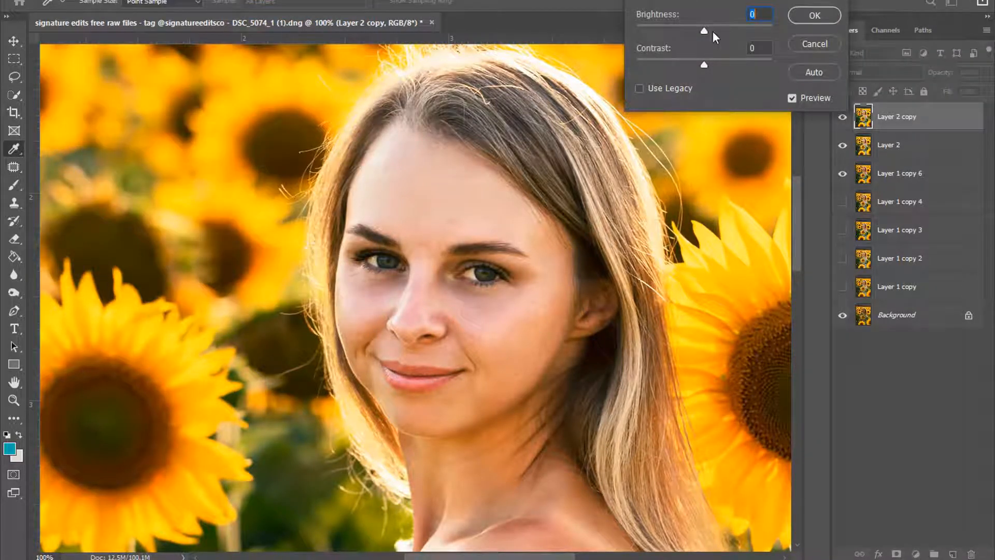
drag(713, 31, 713, 26)
key(Return)
key(j)
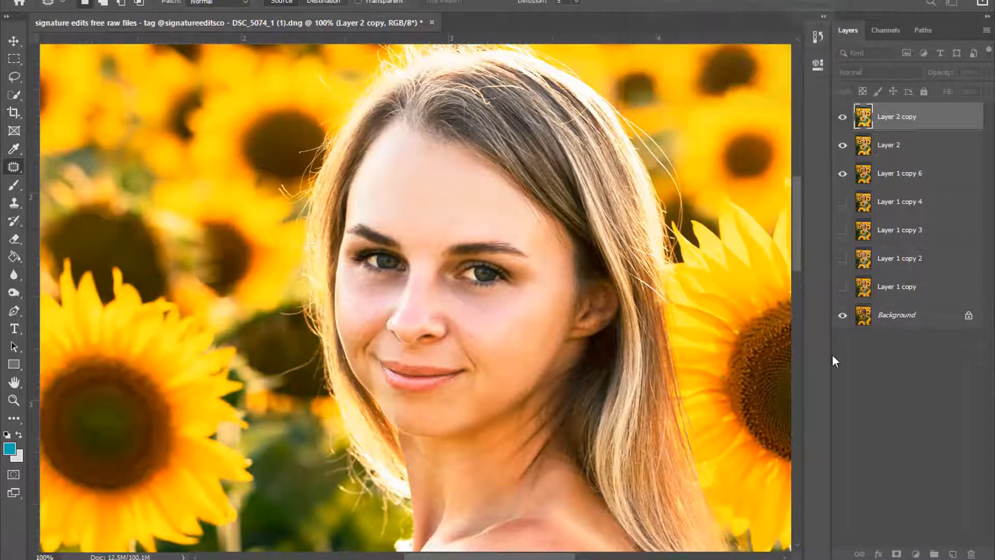
Add a layer mask to Layer 2 copy and invert it to black
click(897, 553)
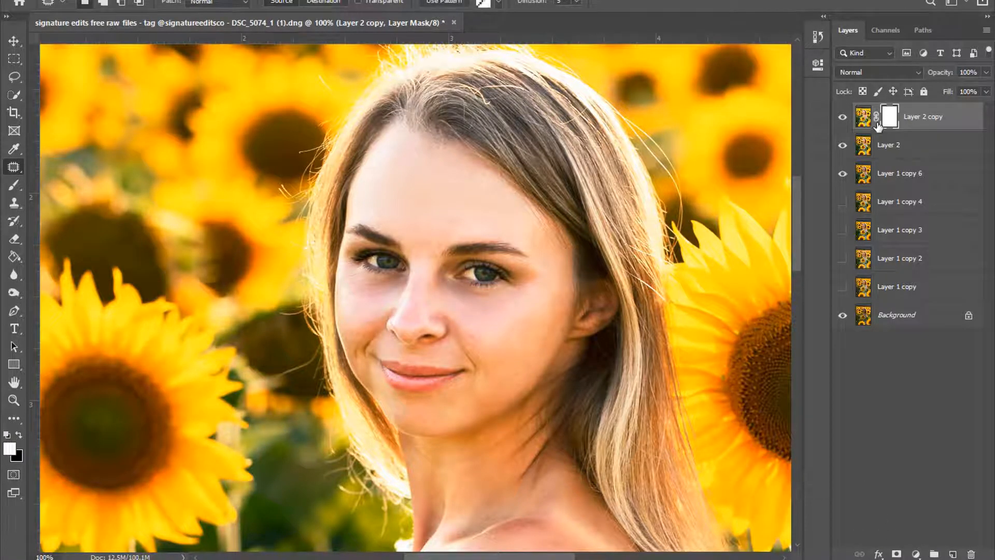
key(ctrl+i)
key(ctrl+plus)
Paint white on Layer 2 copy's mask at 40% brush opacity to lighten the skin under the eyes
key(b)
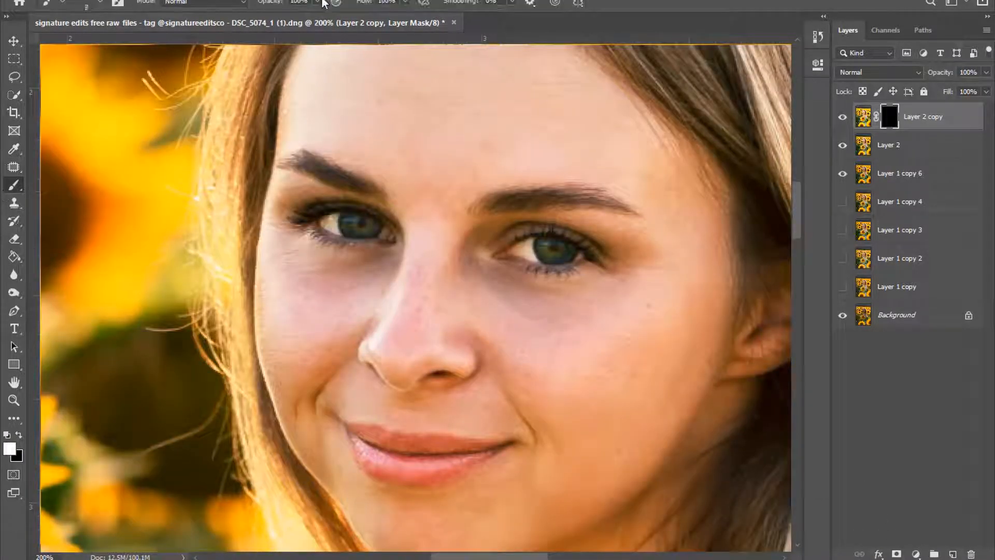
drag(317, 2, 283, 19)
mouse_move(515, 282)
mouse_down()
mouse_move(553, 307)
mouse_move(485, 267)
mouse_move(523, 287)
mouse_up()
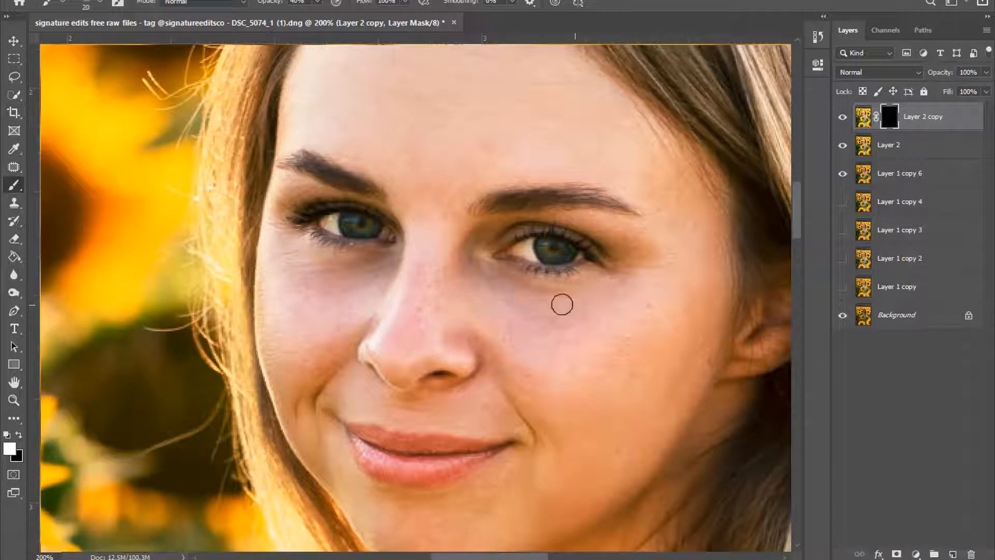
click(843, 118)
click(843, 117)
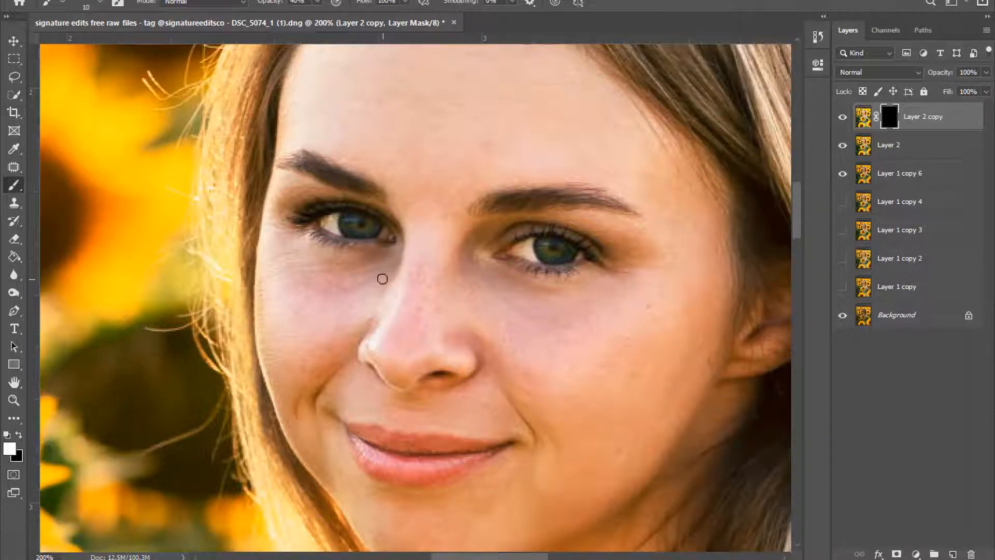
Toggle Layer 2 copy's visibility repeatedly to compare the face with and without the under-eye brightening
key(bracketright)
key(ctrl+minus)
click(843, 118)
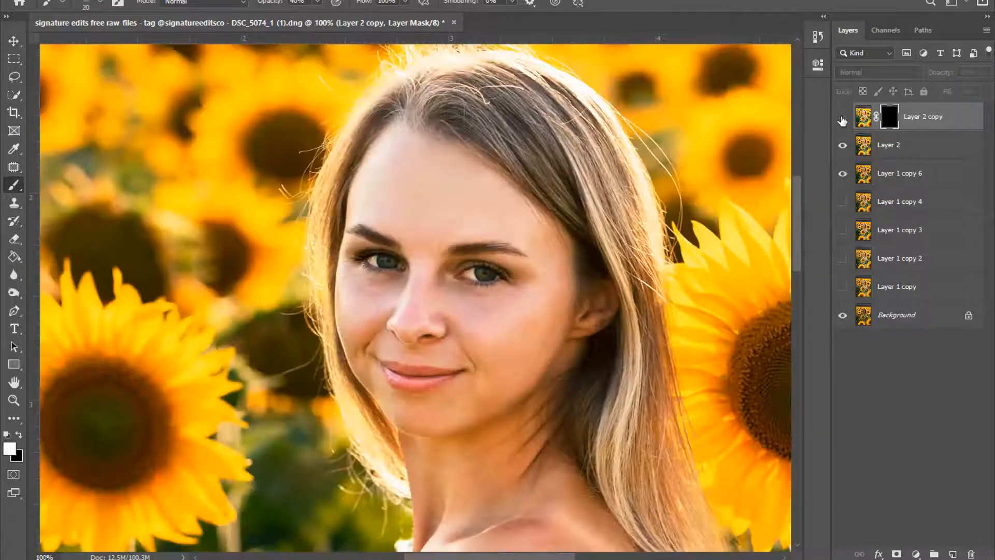
click(843, 118)
click(842, 118)
click(843, 118)
click(843, 119)
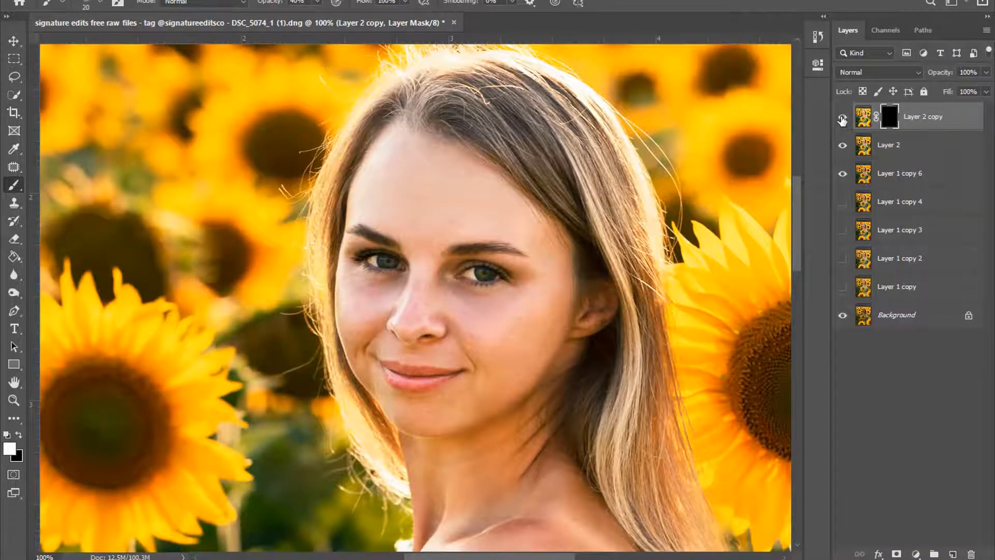
click(843, 118)
Merge Layer 2 copy with Layer 2 into a single layer
right_click(898, 145)
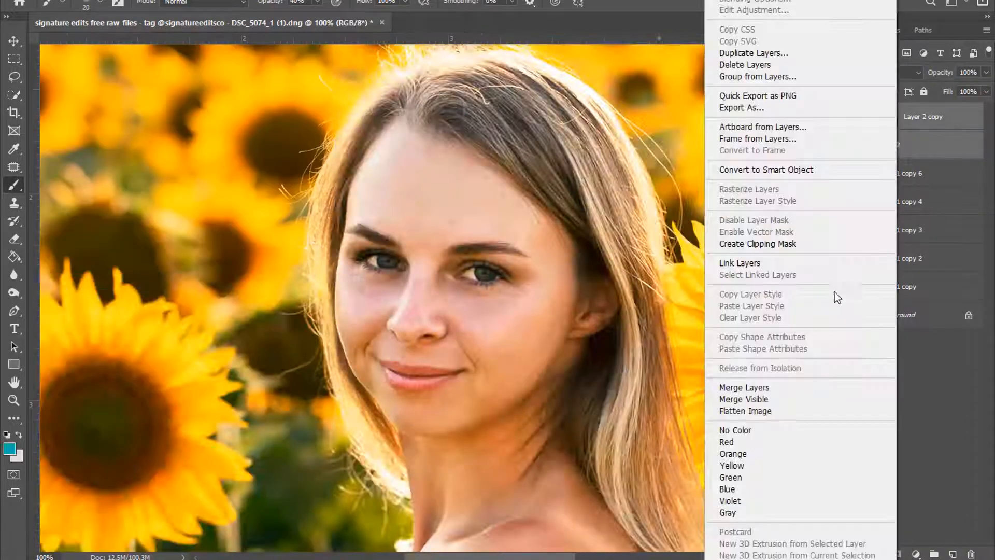
click(762, 387)
Patch the remaining shadow under the eye farther from the visible ear with cheek skin, and clear the selection
key(ctrl+plus)
key(ctrl+plus)
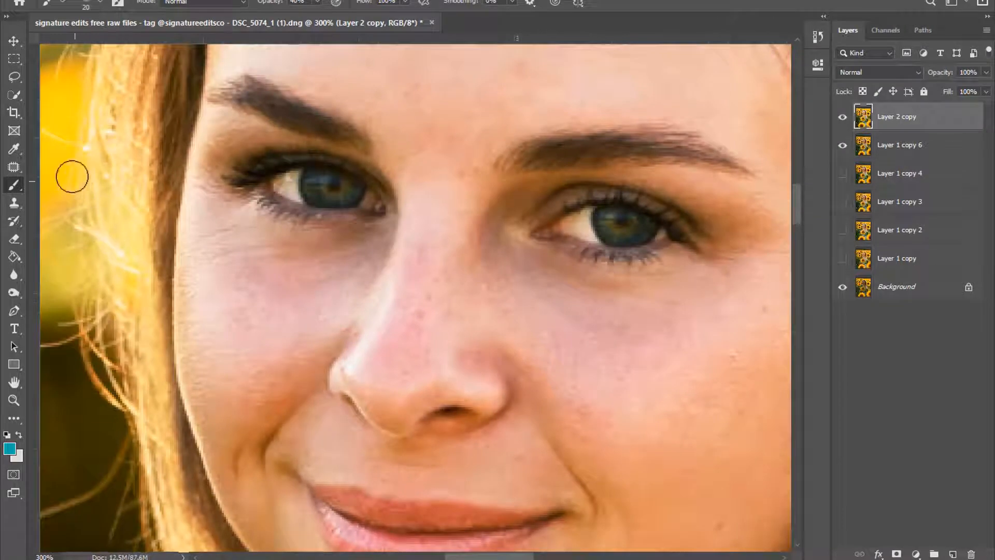
key(j)
scroll(355, 260, right, 1)
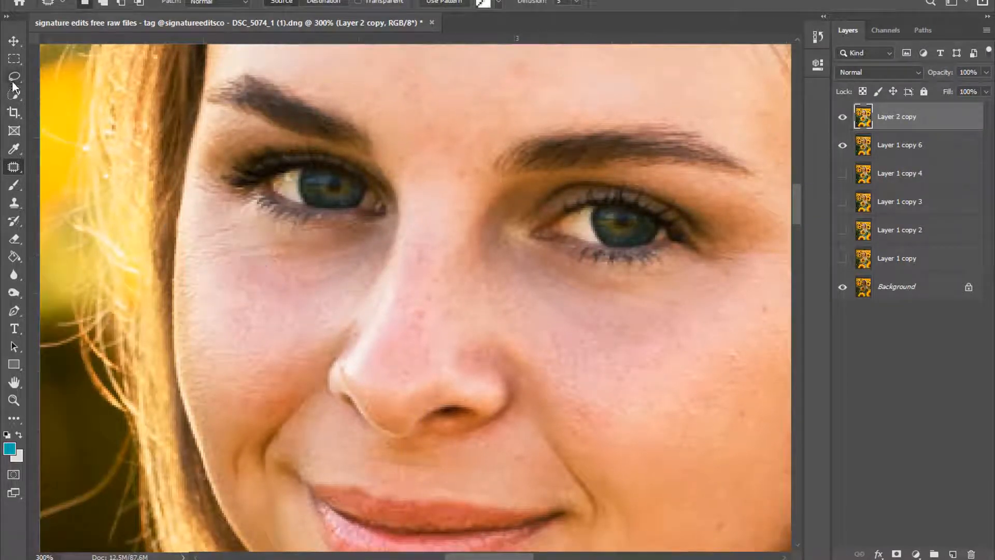
click(14, 59)
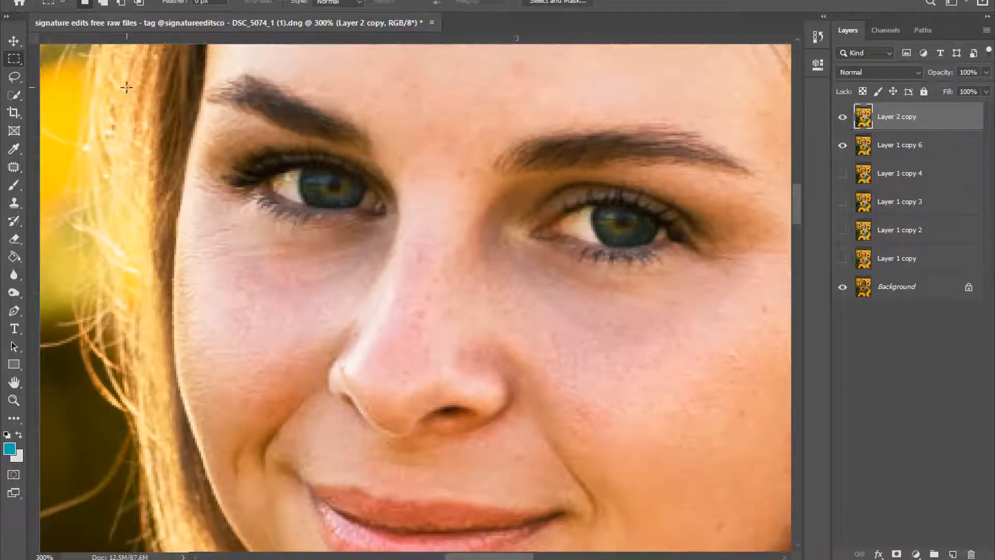
click(14, 168)
mouse_move(357, 273)
mouse_down()
mouse_move(294, 273)
mouse_move(365, 255)
mouse_up()
mouse_move(332, 274)
mouse_down()
mouse_move(312, 307)
mouse_move(344, 311)
mouse_up()
key(ctrl+d)
key(ctrl+minus)
key(ctrl+minus)
key(ctrl+minus)
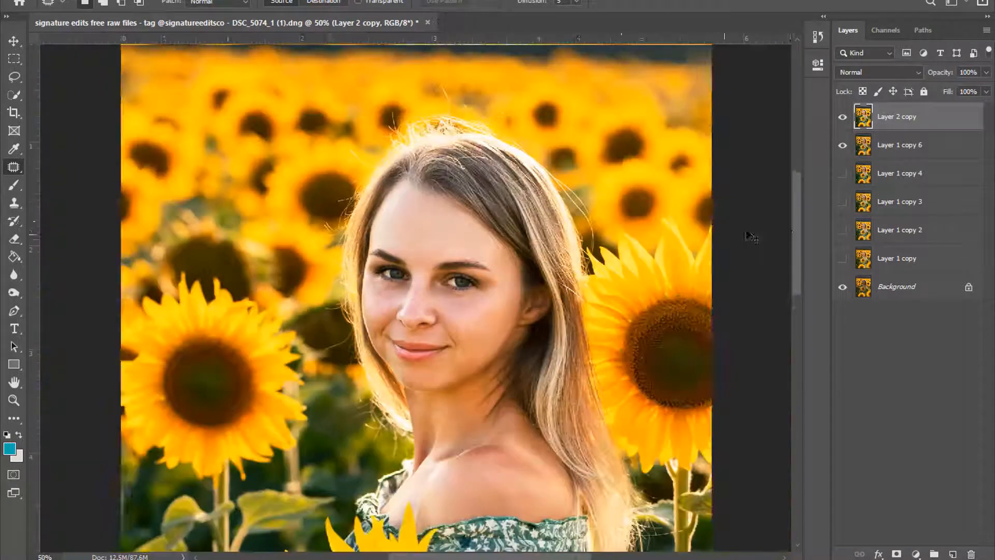
Toggle Layer 2 copy's visibility repeatedly to compare the retouched portrait with the layer beneath it
click(842, 119)
click(842, 120)
click(842, 119)
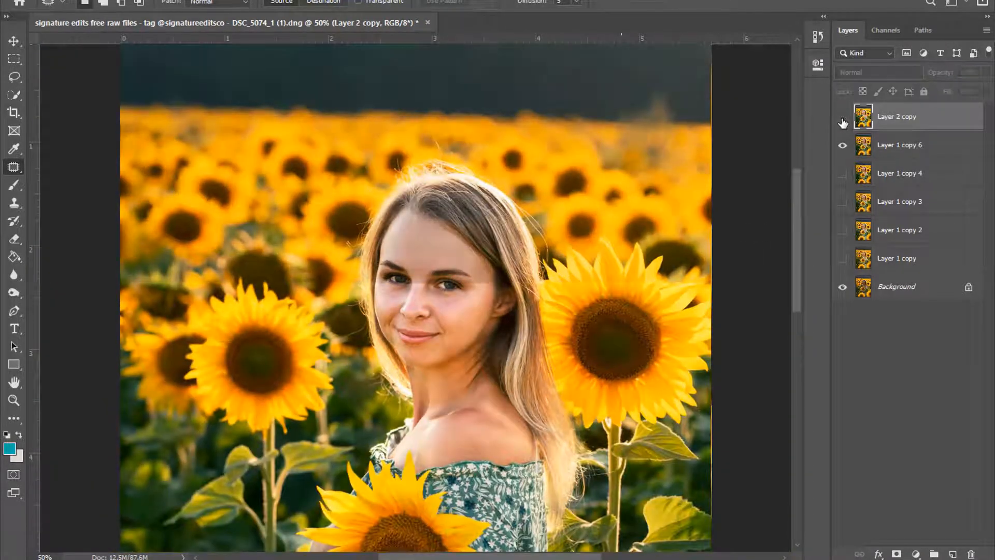
click(842, 119)
click(842, 119)
click(842, 119)
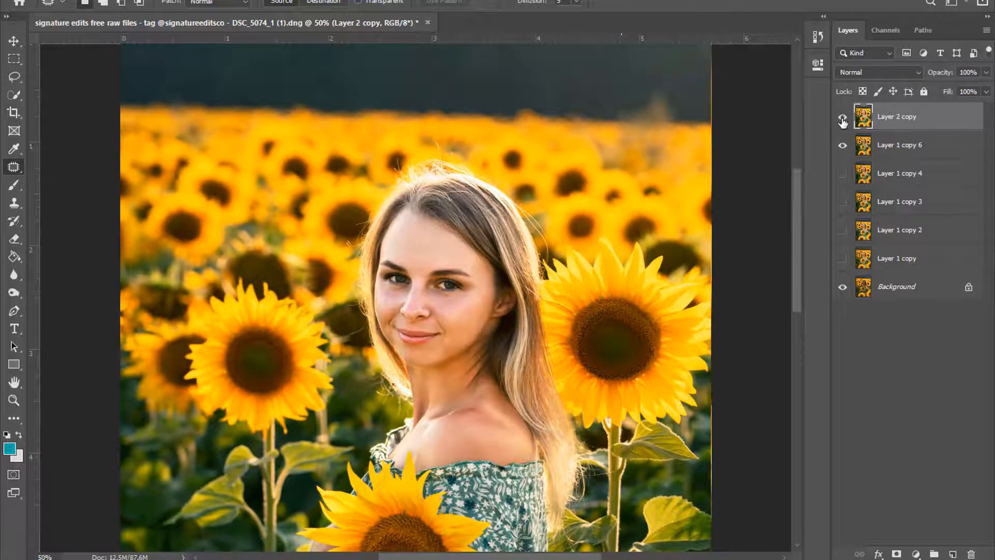
Hide Layer 1 copy 6 and toggle Layer 2 copy to compare the whole retouched photo with the original Background
key(ctrl+minus)
click(840, 119)
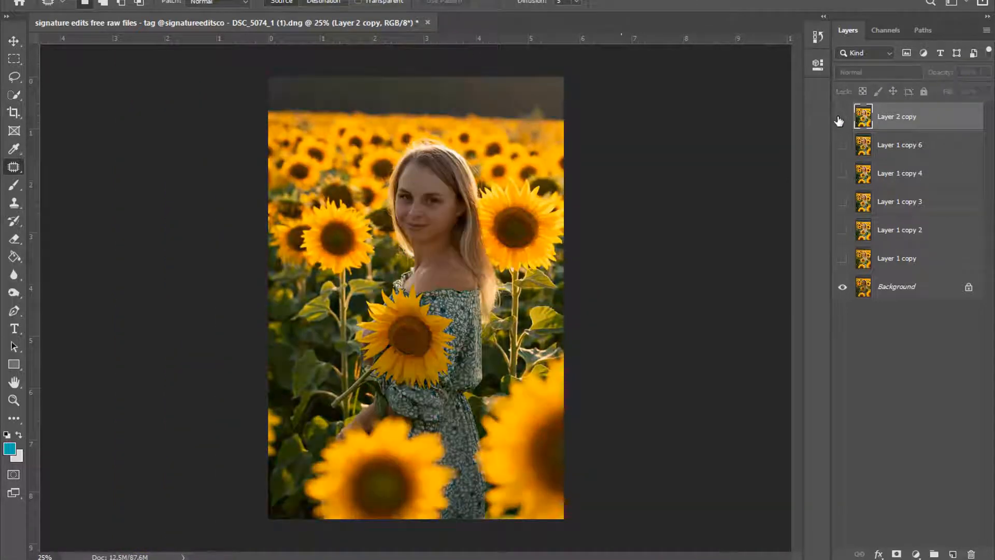
click(841, 119)
click(840, 120)
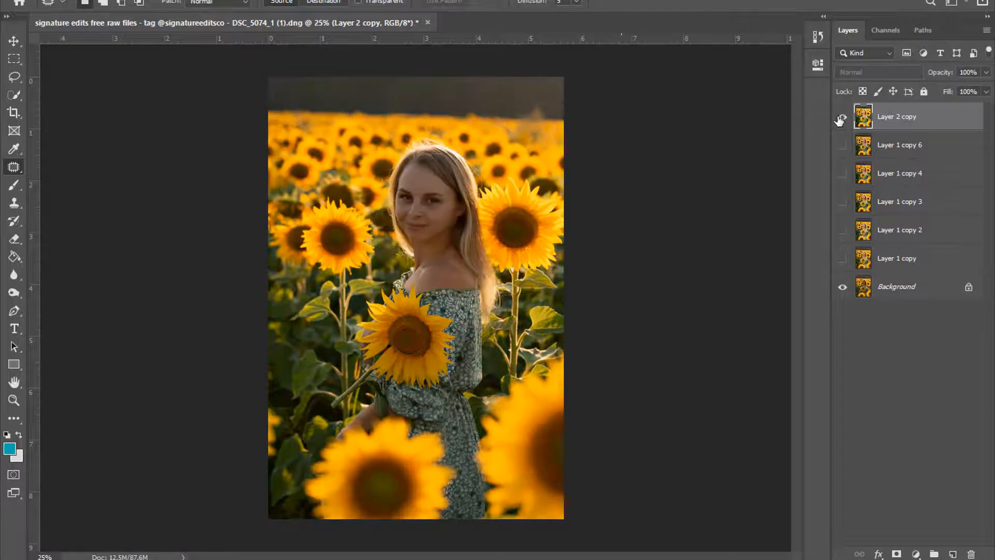
click(840, 119)
key(ctrl+plus)
scroll(596, 207, up, 3)
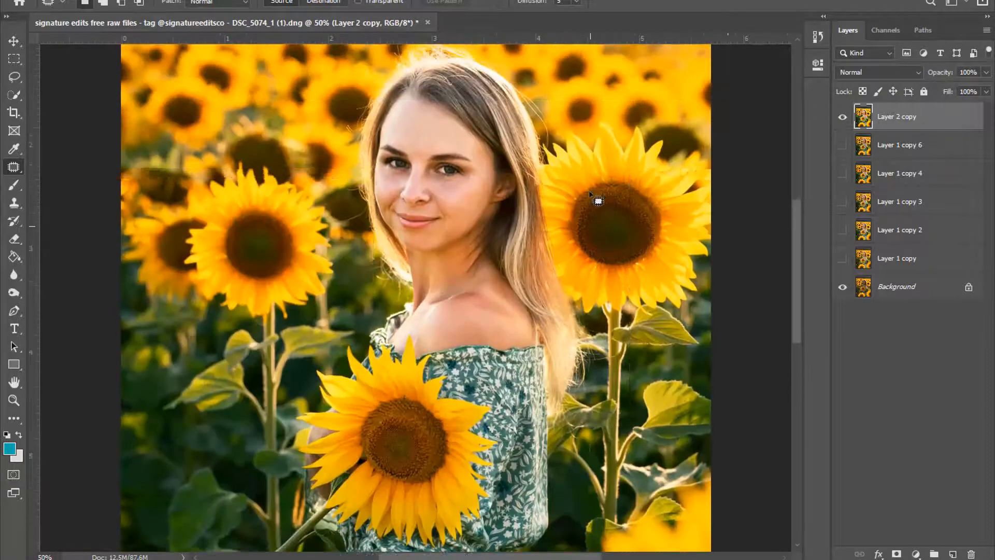
Duplicate Layer 2 copy and apply Hue/Saturation to the duplicate with Saturation at -37 and a slight negative hue shift
key(ctrl+j)
key(ctrl+plus)
key(ctrl+plus)
key(ctrl+plus)
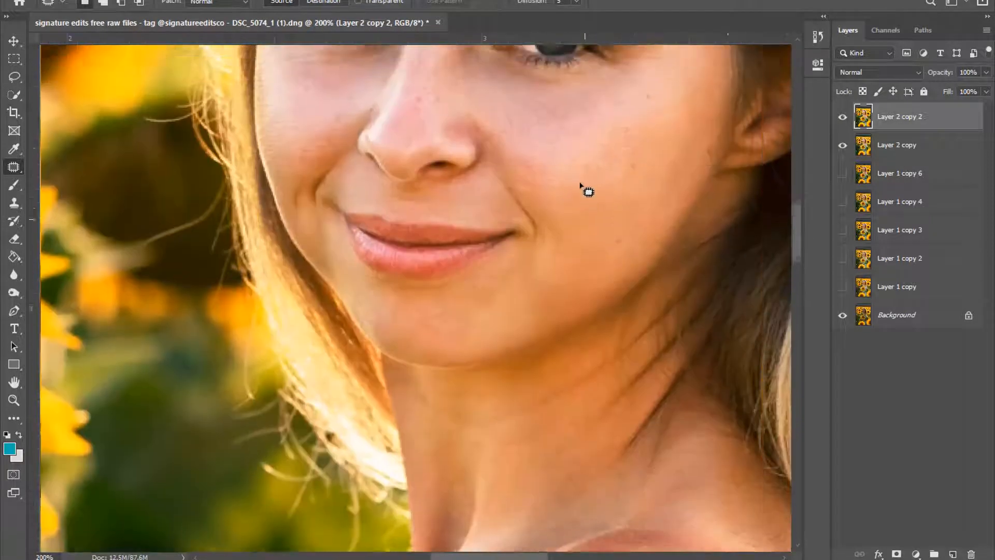
scroll(407, 156, up, 3)
click(88, 1)
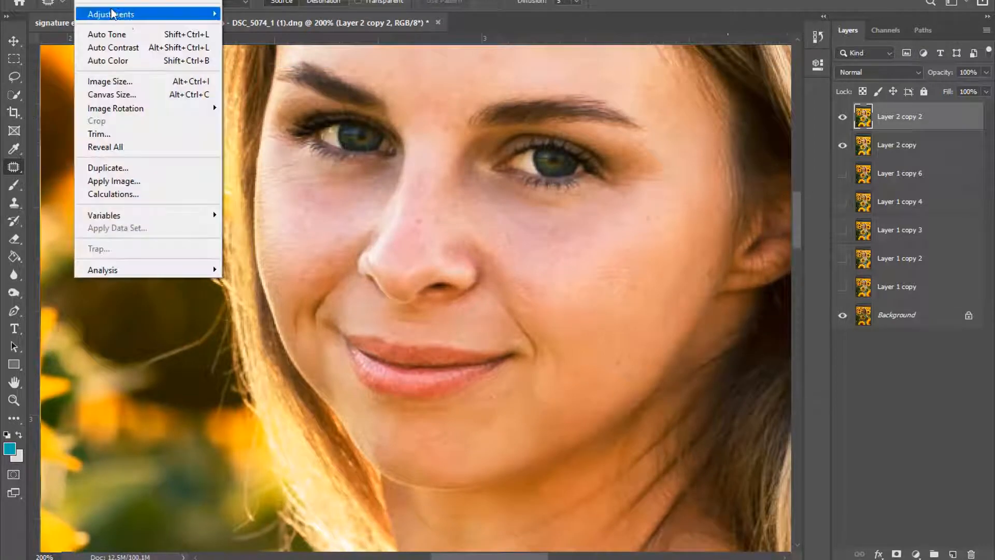
mouse_move(134, 11)
click(267, 86)
drag(721, 110, 699, 112)
click(721, 75)
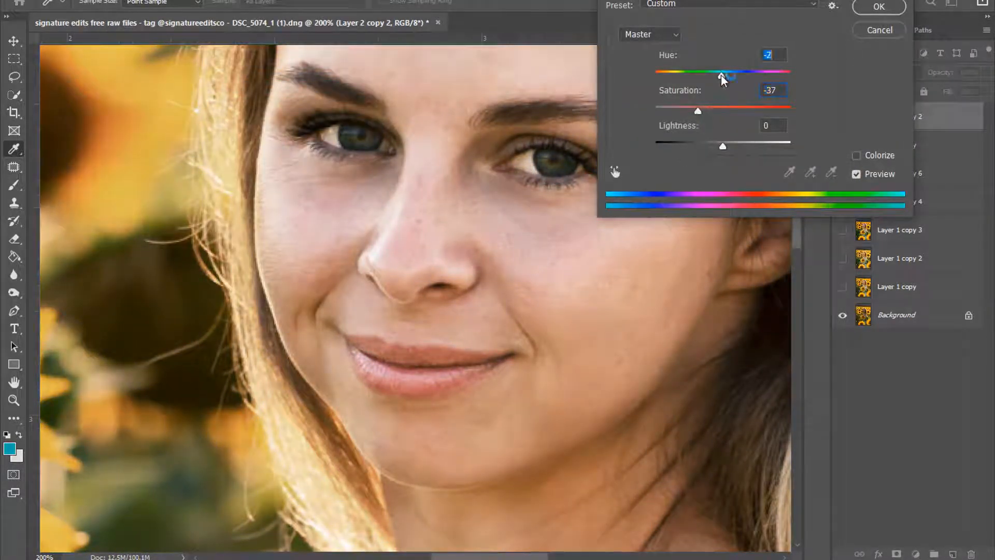
click(880, 6)
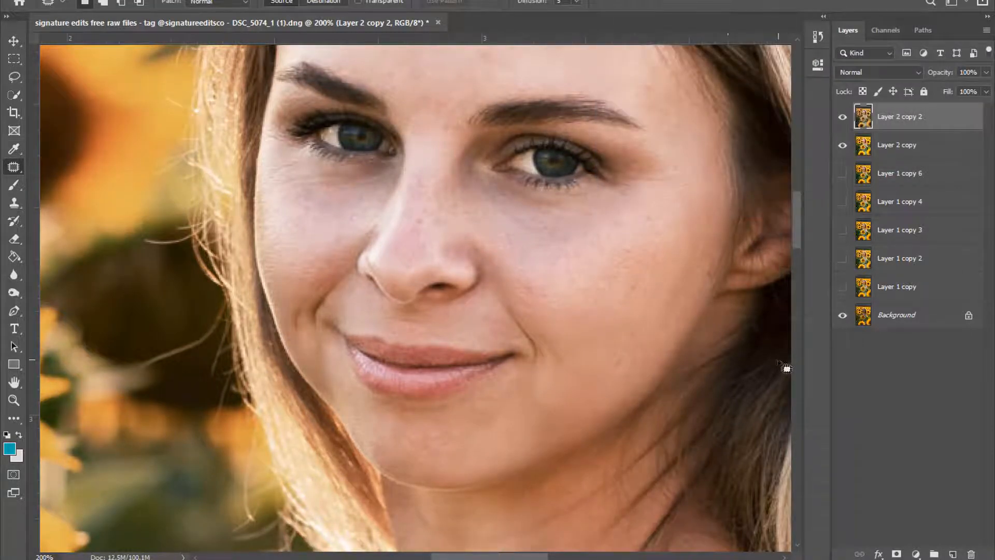
Add a layer mask to Layer 2 copy 2 and invert it to black
key(ctrl+minus)
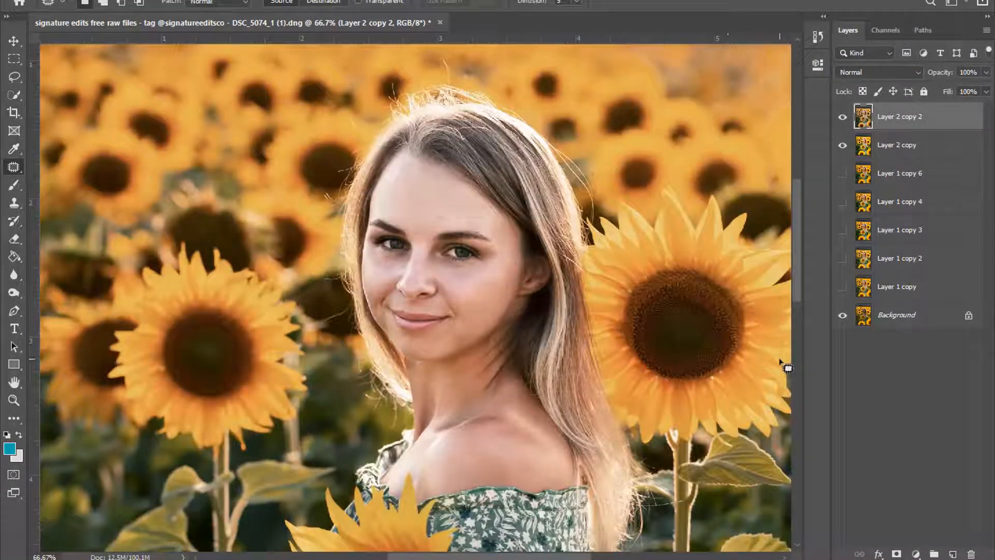
click(897, 554)
key(ctrl+i)
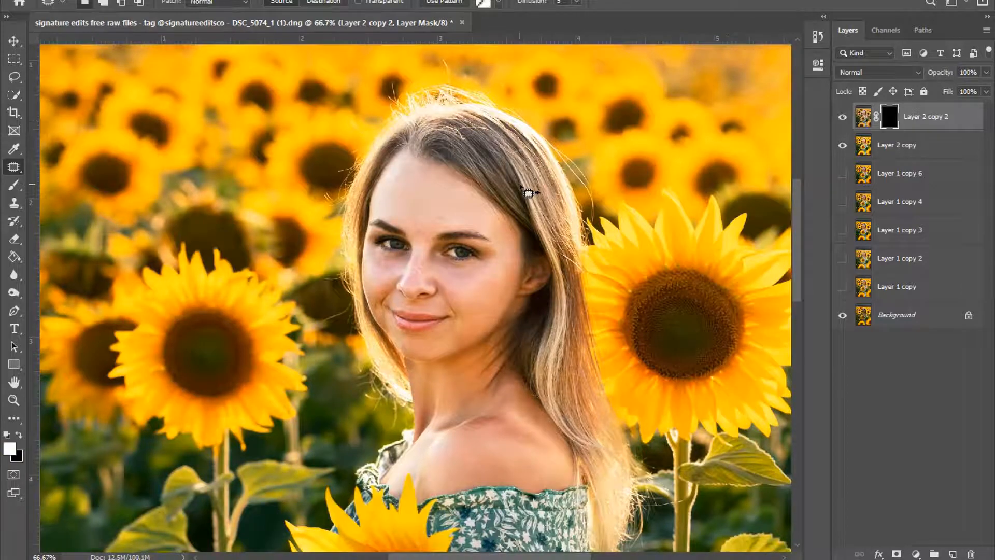
Paint white at 100% opacity with a very small brush on Layer 2 copy 2's mask to desaturate the whites of both eyes
key(ctrl+plus)
key(ctrl+plus)
scroll(496, 200, up, 3)
key(b)
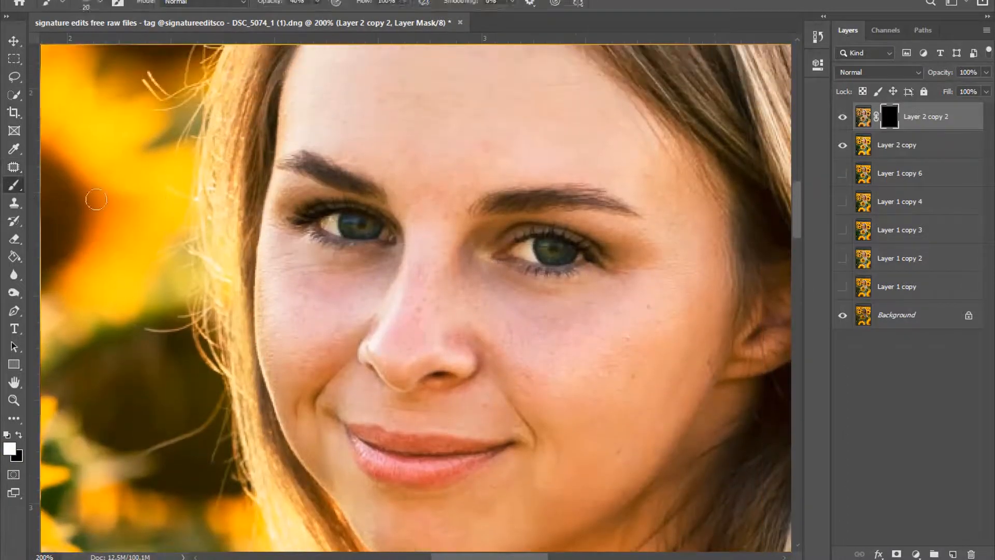
key(ctrl+plus)
key(bracketleft)
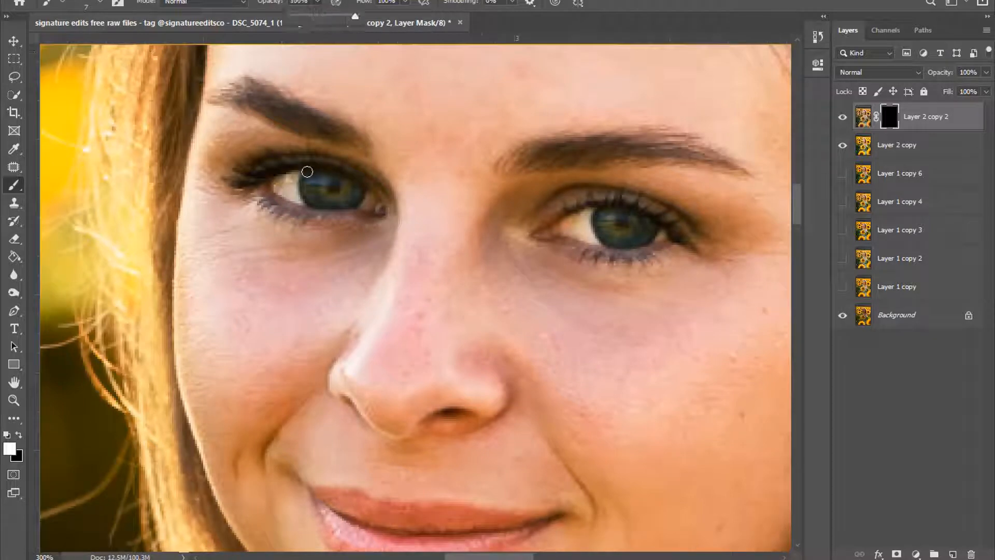
key(bracketleft)
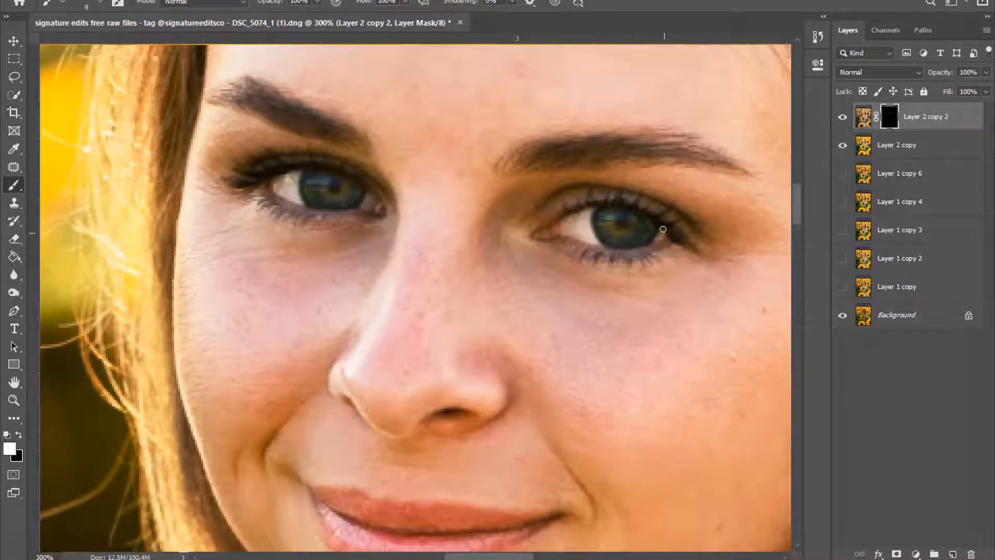
key(ctrl+1)
key(ctrl+plus)
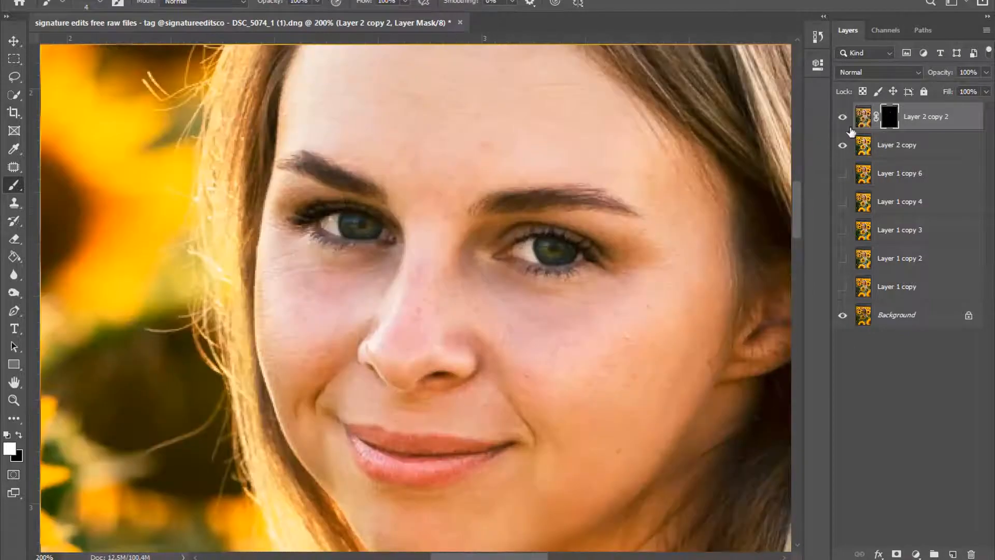
key(ctrl+0)
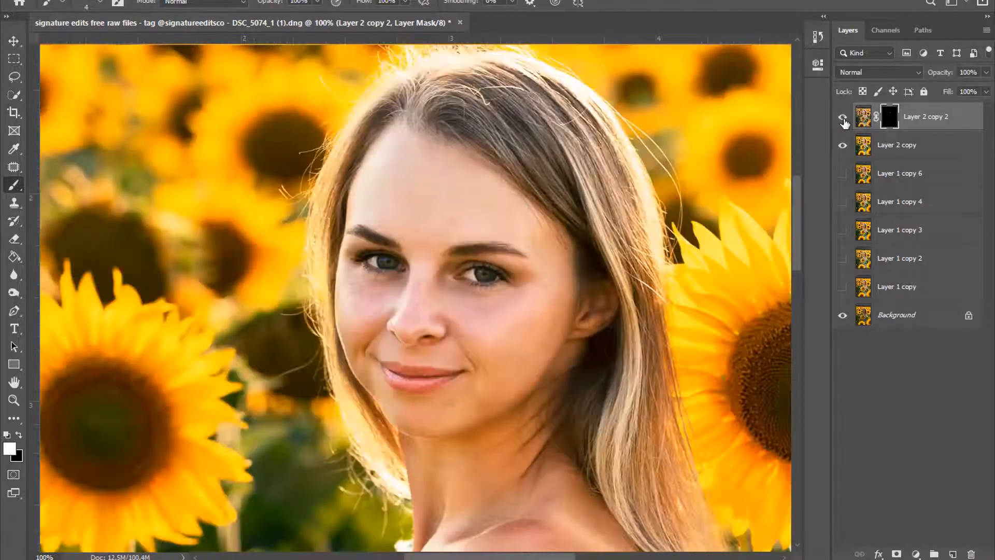
key(ctrl+plus)
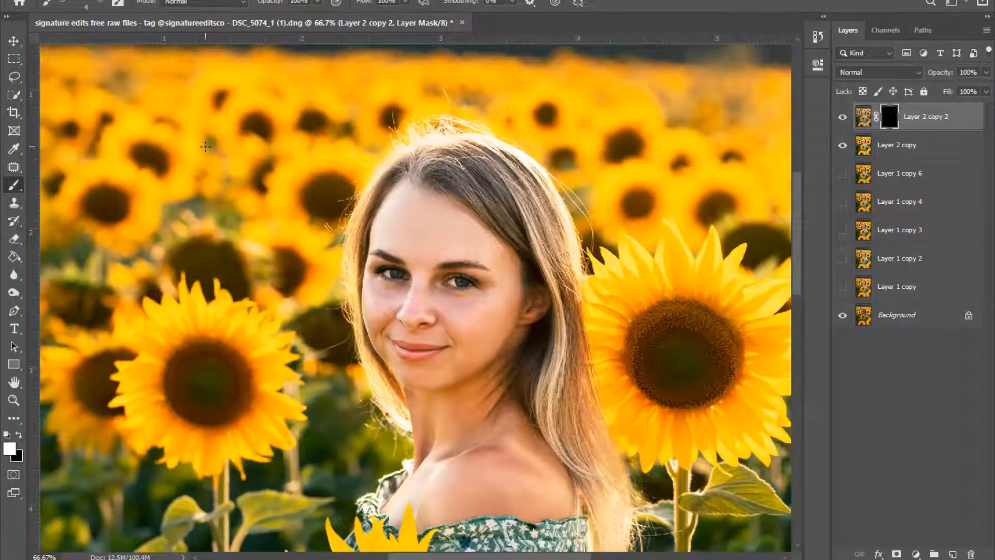
Merge Layer 2 copy 2 with Layer 2 copy into a single layer
click(18, 60)
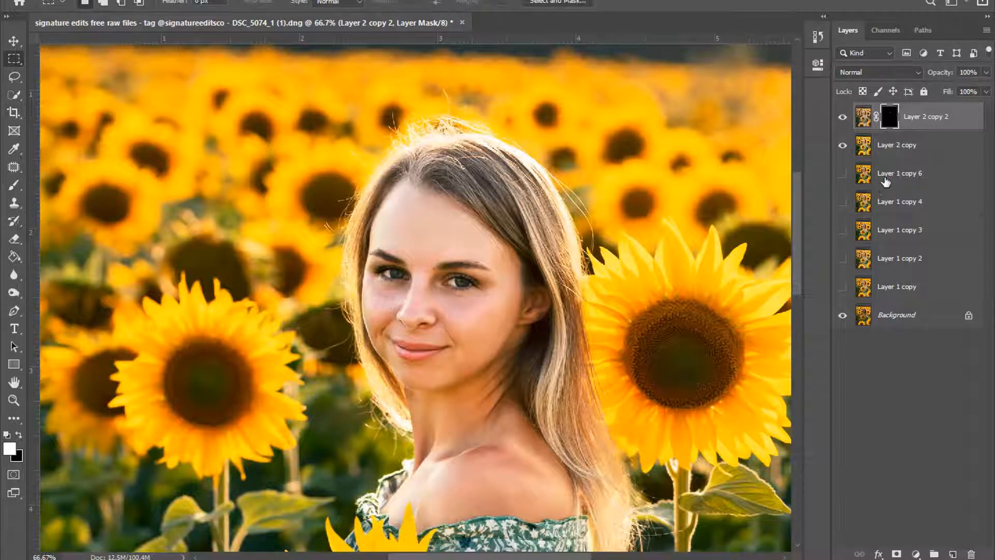
ctrl+click(901, 149)
right_click(901, 149)
click(744, 386)
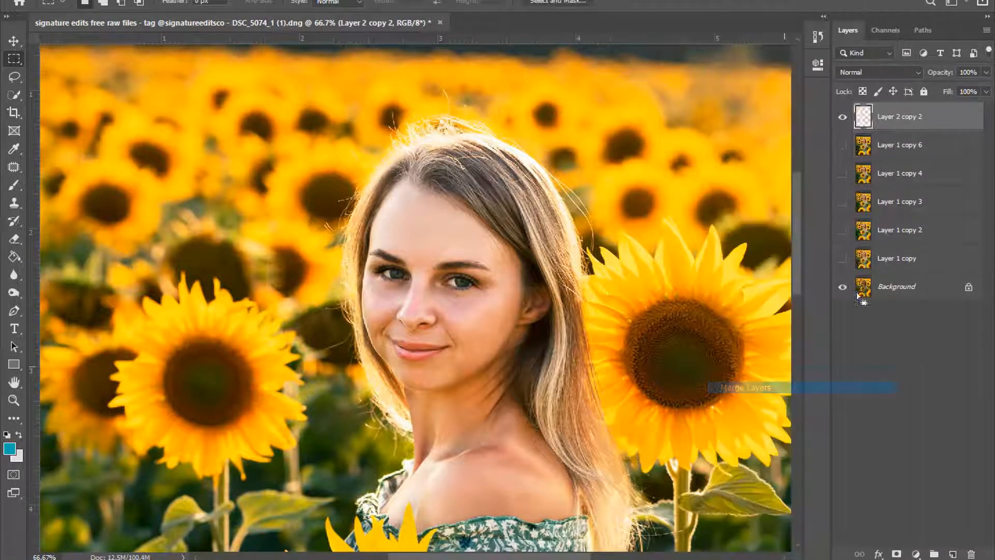
Copy the entire merged image, check it against the original Background, and paste it as a new layer above Layer 2 copy 2
key(ctrl+a)
key(ctrl+minus)
key(ctrl+minus)
click(843, 117)
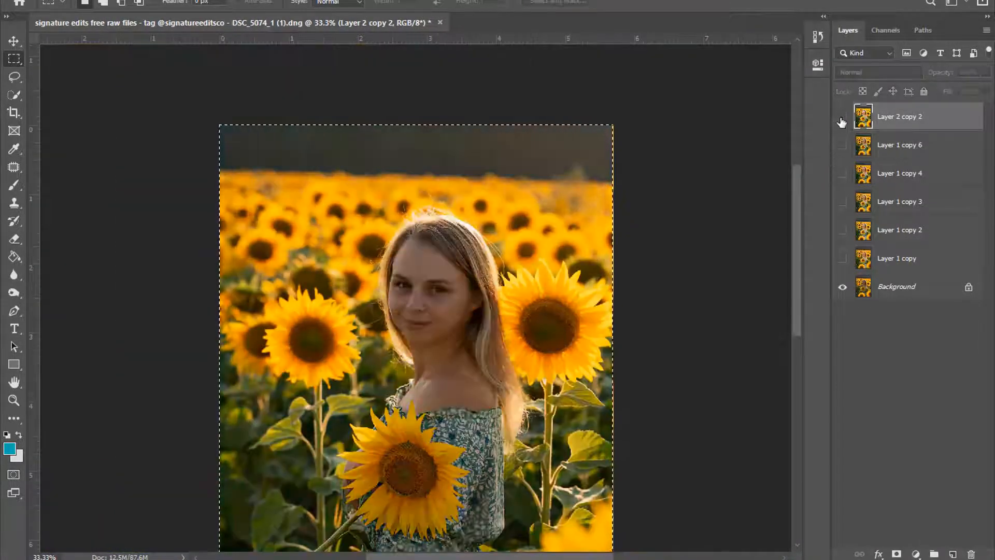
click(843, 117)
click(842, 117)
key(ctrl+v)
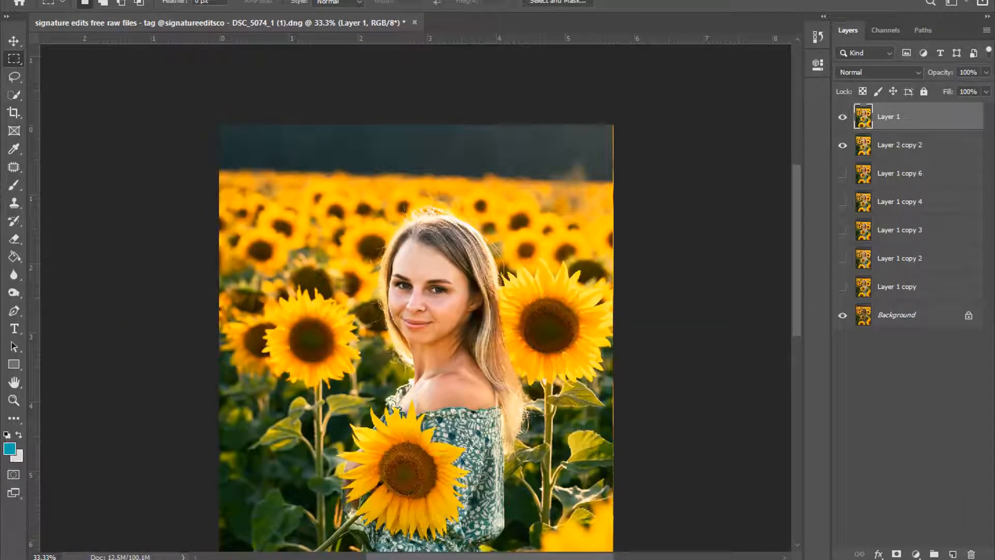
Darken Layer 1's midtones with a Curves point at input 121 and output 109 on the RGB channel
click(265, 42)
click(670, 162)
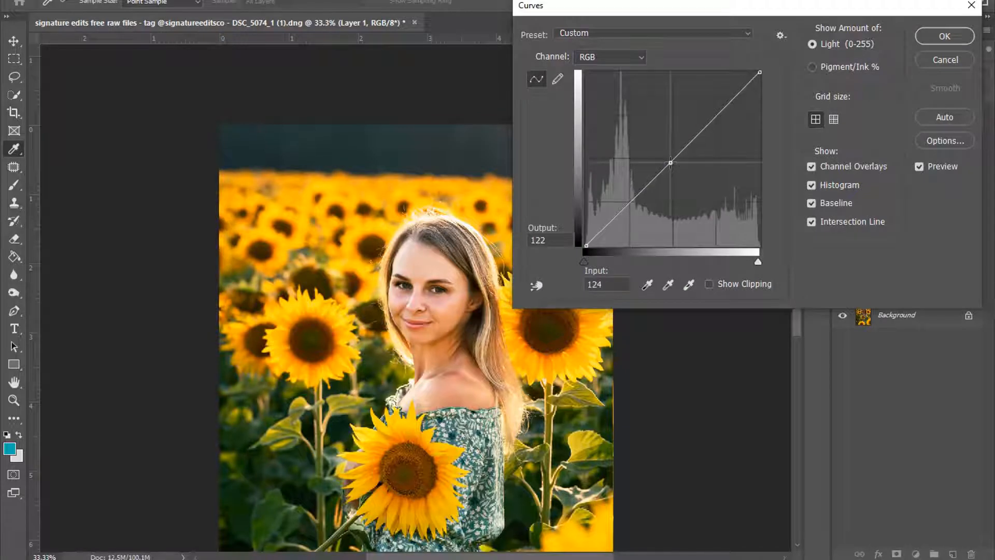
drag(670, 162, 668, 170)
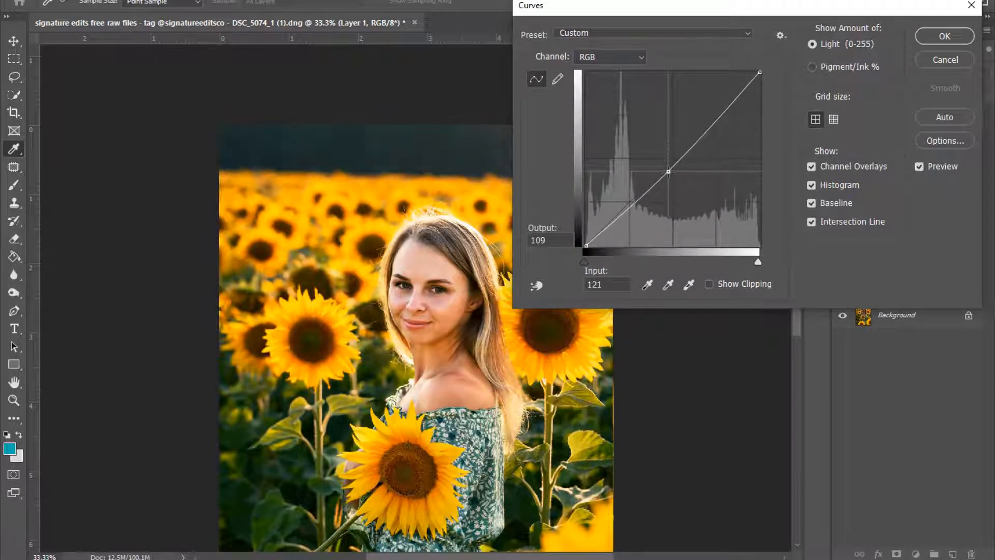
click(945, 35)
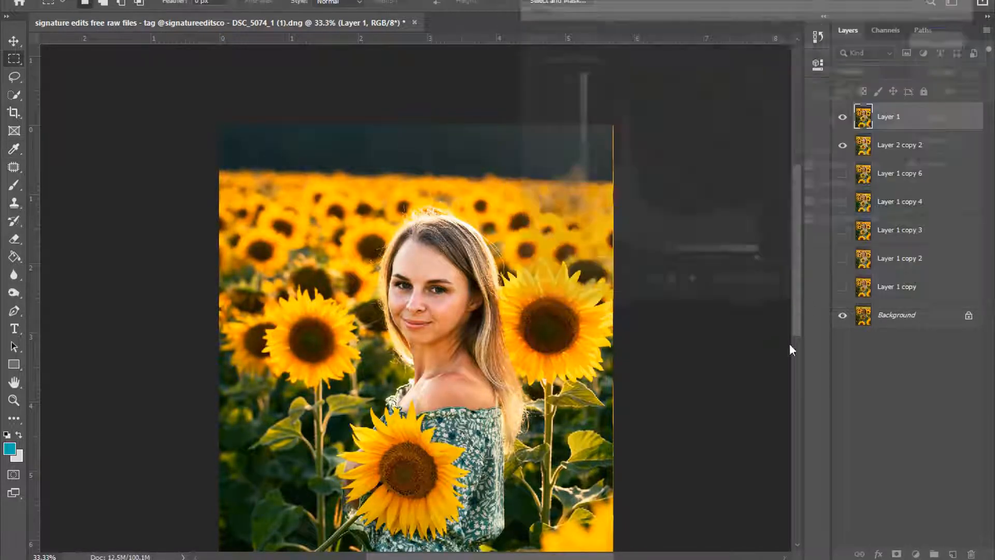
Add a layer mask to Layer 1 and invert it to black
click(899, 553)
key(ctrl+i)
key(ctrl+plus)
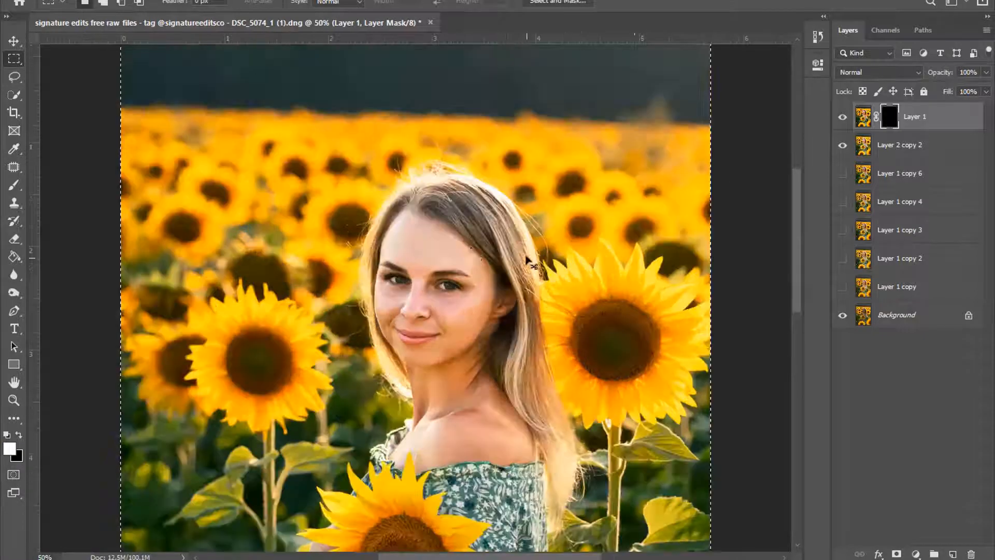
Paint white on Layer 1's mask with a size 100 brush to darken the hair from the crown down the visible-ear side
key(b)
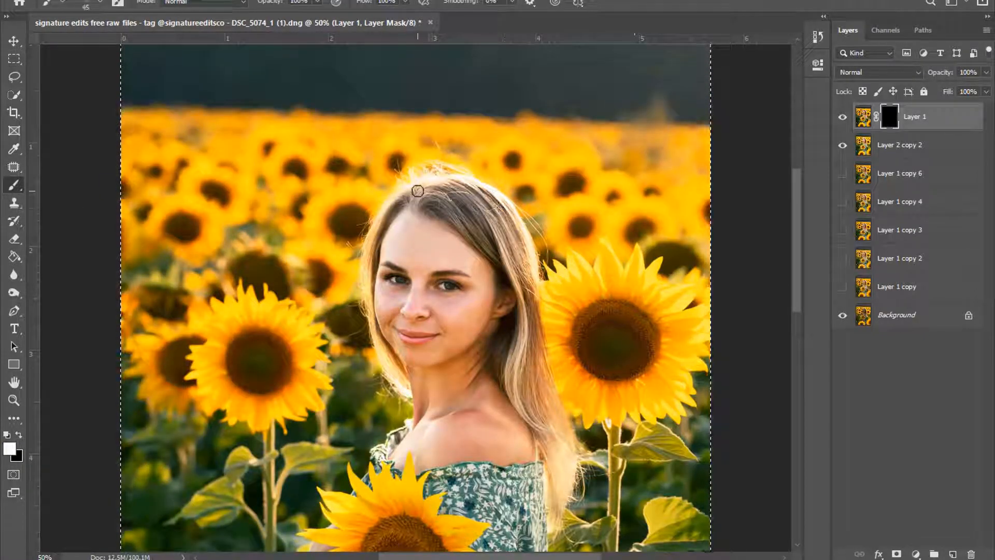
key(bracketright)
key(bracketright)
key(bracketright)
key(bracketright)
key(bracketright)
key(bracketright)
mouse_move(418, 190)
mouse_down()
mouse_move(423, 177)
mouse_move(473, 178)
mouse_move(524, 224)
mouse_move(559, 445)
mouse_up()
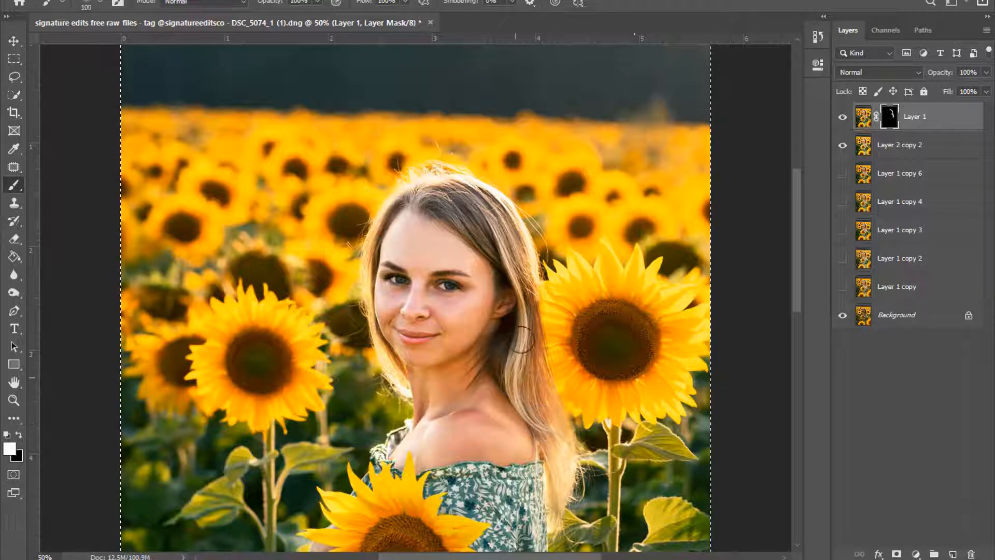
Paint white on Layer 1's mask with a size 80 brush to darken the hair on the side away from the visible ear
key(bracketleft)
key(bracketleft)
key(bracketleft)
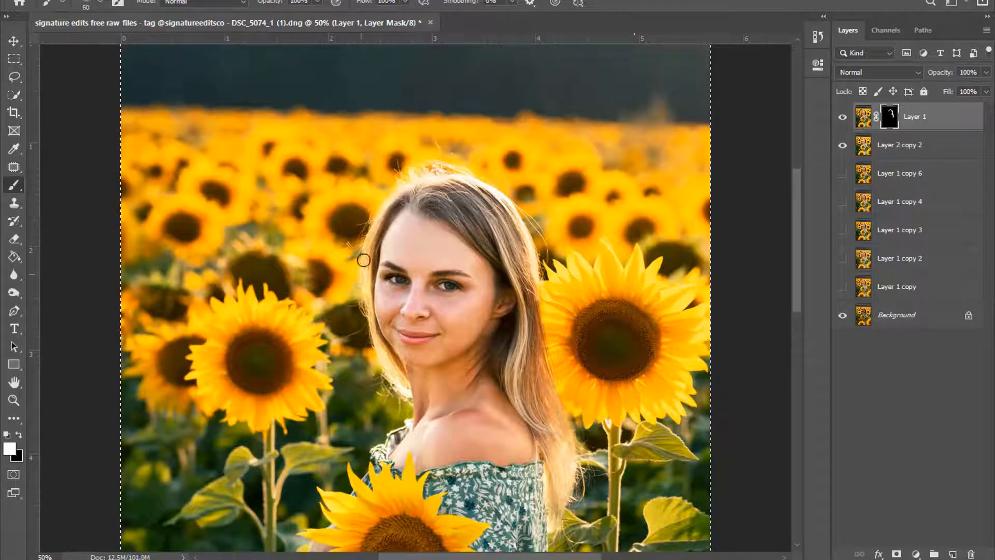
key(bracketright)
mouse_move(363, 293)
mouse_down()
mouse_move(382, 367)
mouse_move(374, 351)
mouse_up()
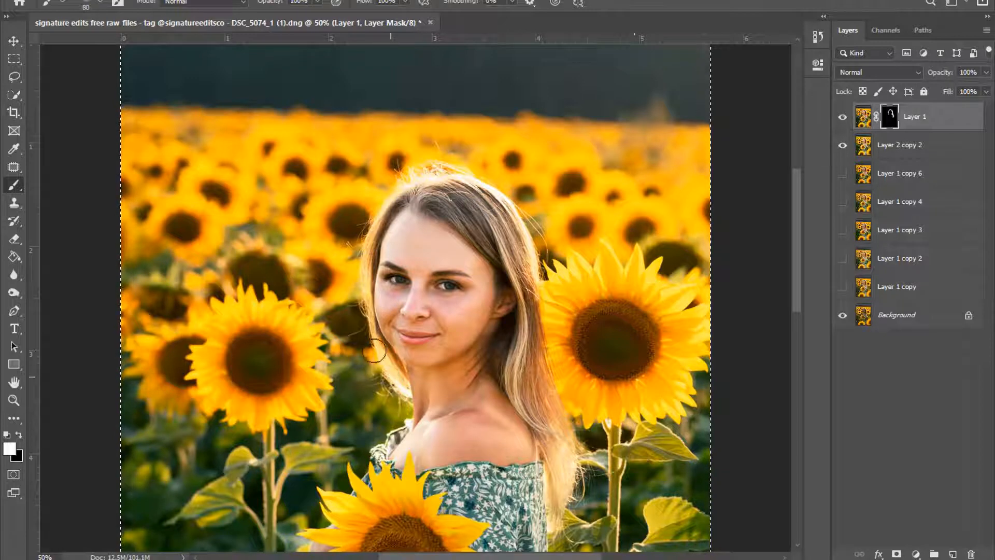
Extend the white painting on Layer 1's mask around the lower hair and upper body with larger brushes up to size 300
key(bracketright)
key(bracketright)
key(bracketright)
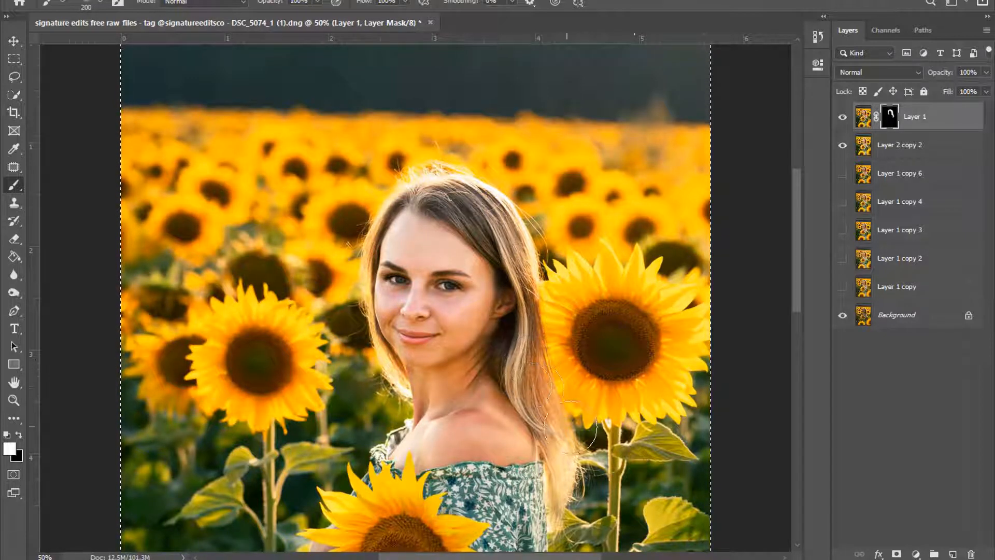
key(bracketright)
key(bracketright)
key(bracketright)
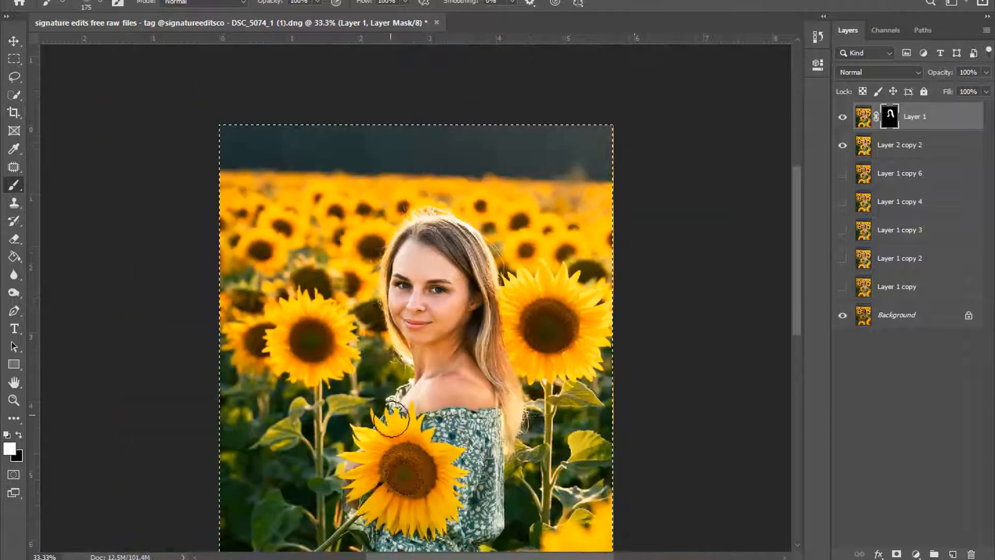
key(ctrl+minus)
key(bracketright)
key(ctrl+minus)
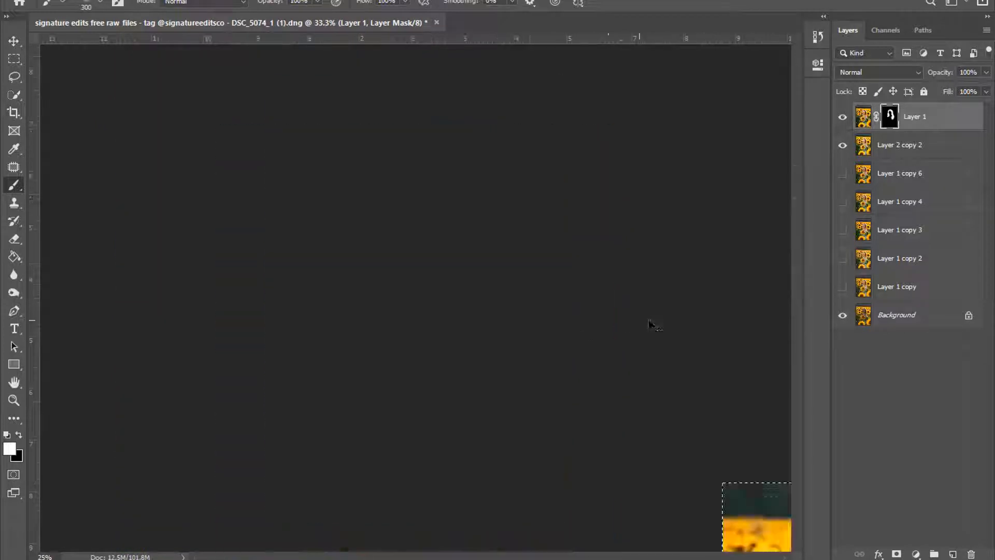
Toggle Layer 1's visibility to compare the portrait with and without the Curves darkening
click(843, 117)
click(843, 118)
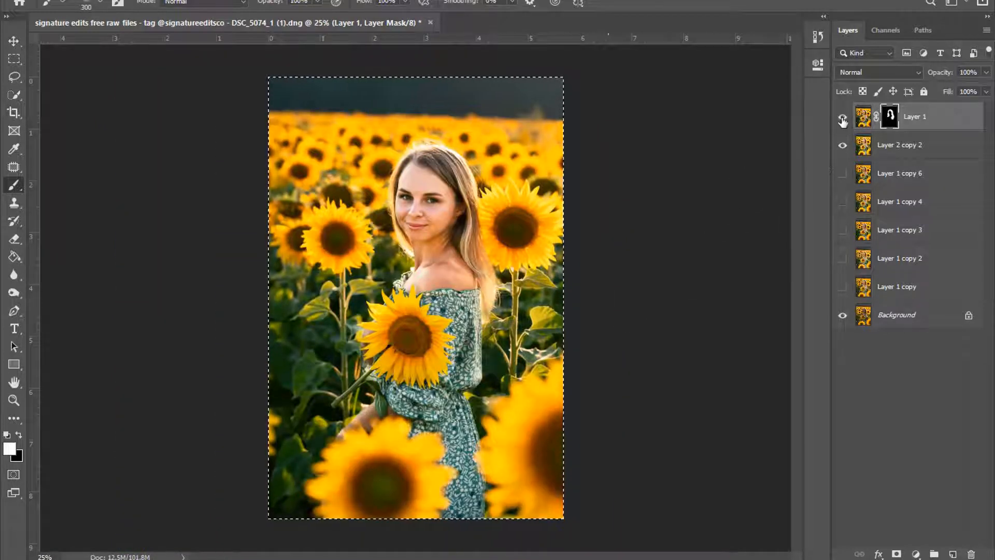
click(842, 117)
click(843, 117)
Clear the selection and merge Layer 1 with Layer 2 copy 2 into a single layer
key(ctrl+d)
key(m)
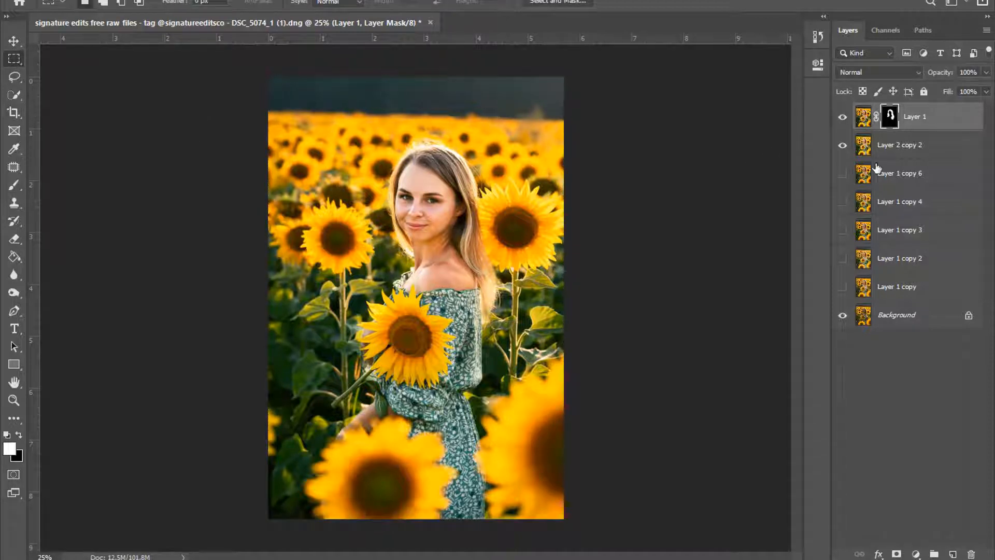
right_click(902, 147)
click(770, 387)
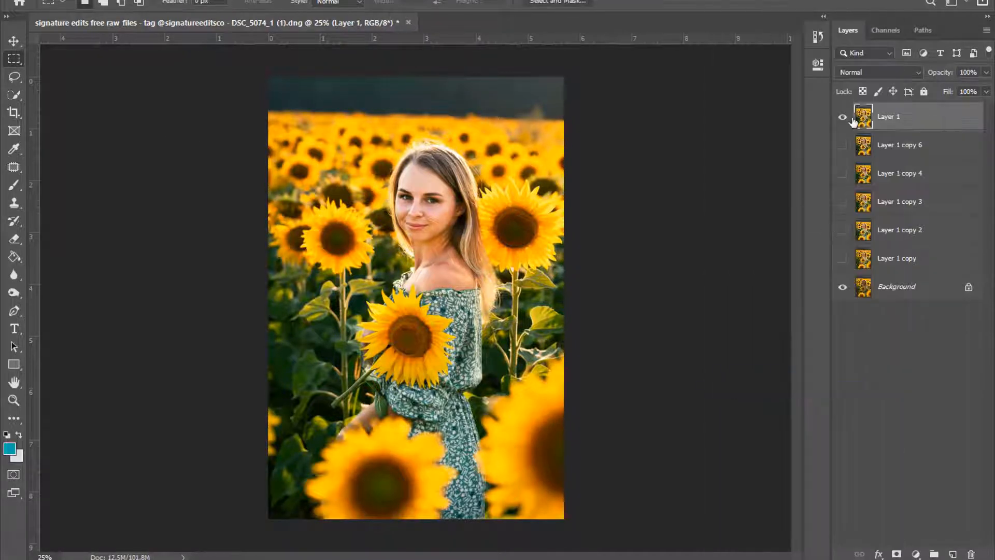
Toggle the merged Layer 1's visibility repeatedly to compare the finished edit with the original Background photo
click(843, 119)
click(843, 118)
click(842, 118)
click(843, 118)
click(843, 119)
click(843, 119)
click(842, 119)
click(843, 119)
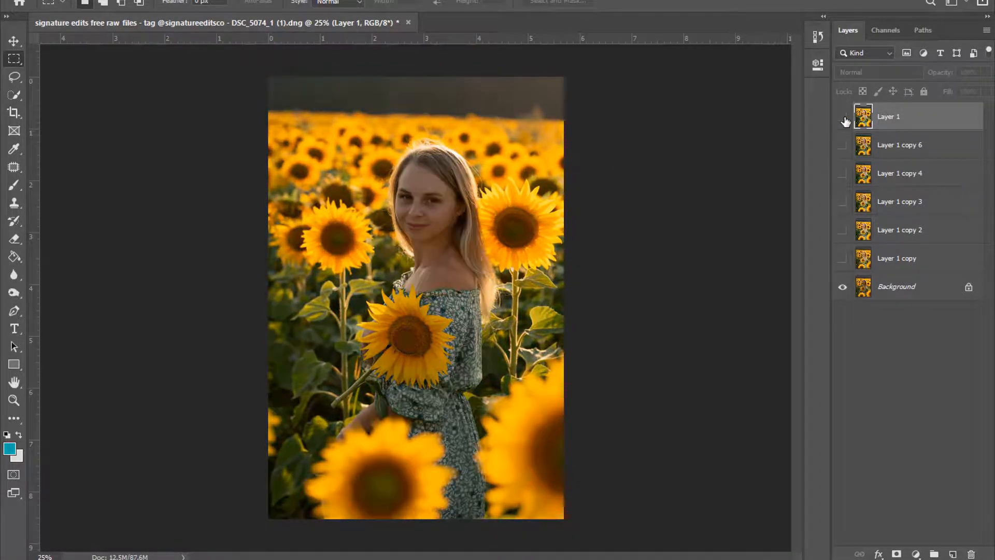
click(842, 119)
click(843, 118)
click(843, 119)
key(ctrl+plus)
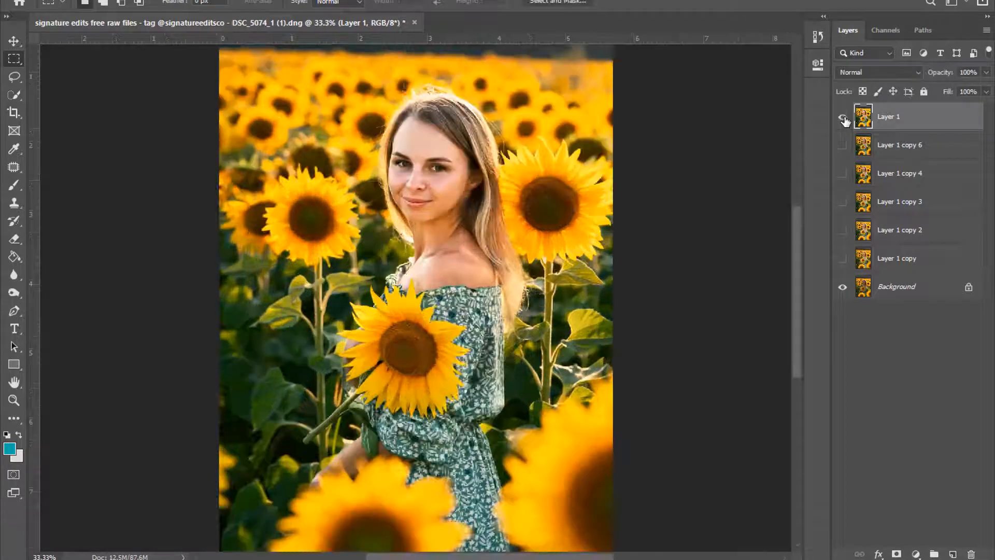